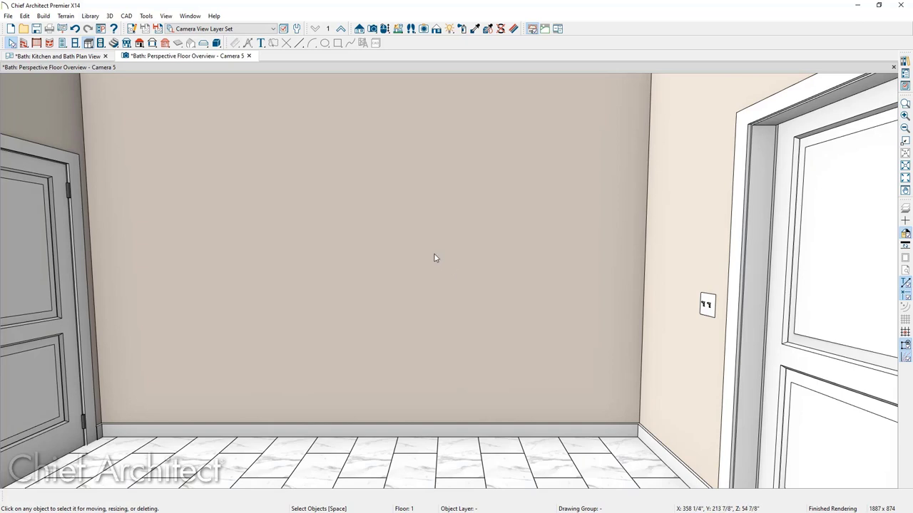
Place a base cabinet against the back wall in the corner near the outlet and stretch it to 108" wide
{"action": "left_click", "coordinate": [89, 43]}
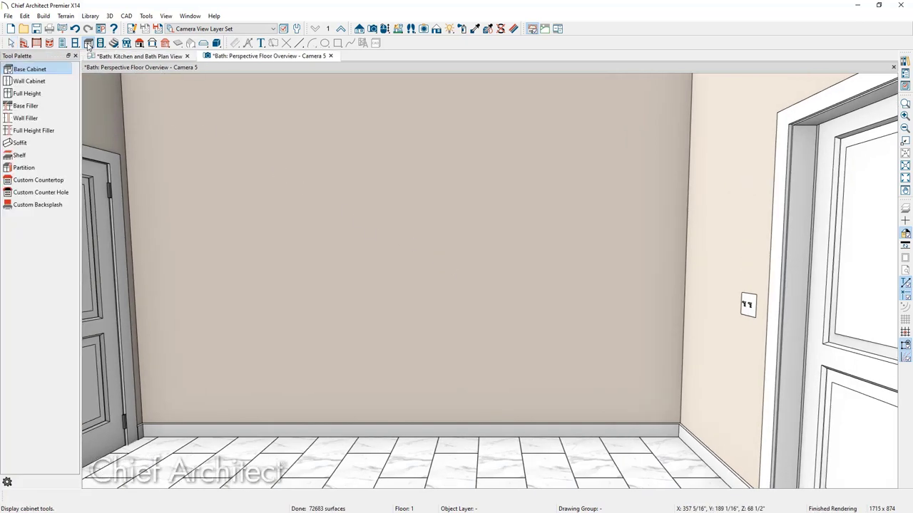
{"action": "left_click", "coordinate": [68, 74]}
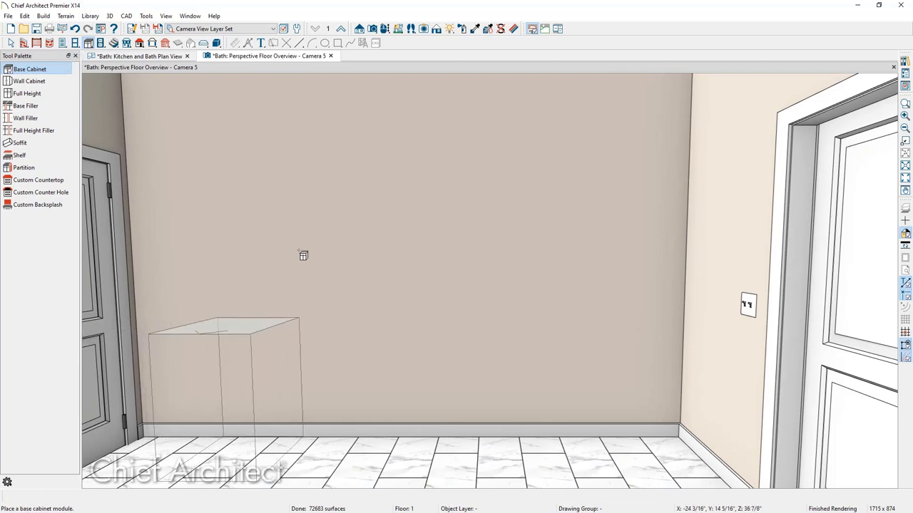
{"action": "left_click", "coordinate": [649, 388]}
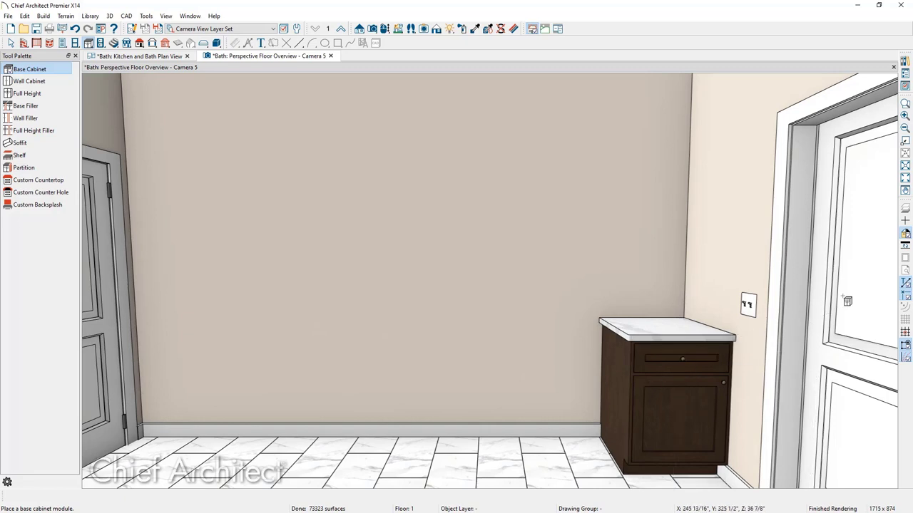
{"action": "left_click", "coordinate": [905, 284]}
{"action": "left_click", "coordinate": [685, 381]}
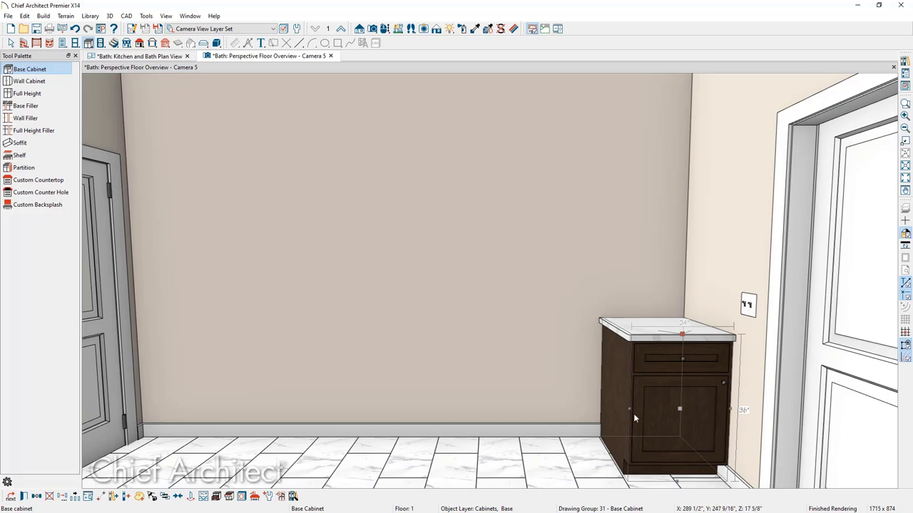
{"action": "left_click_drag", "start_coordinate": [631, 408], "coordinate": [275, 394]}
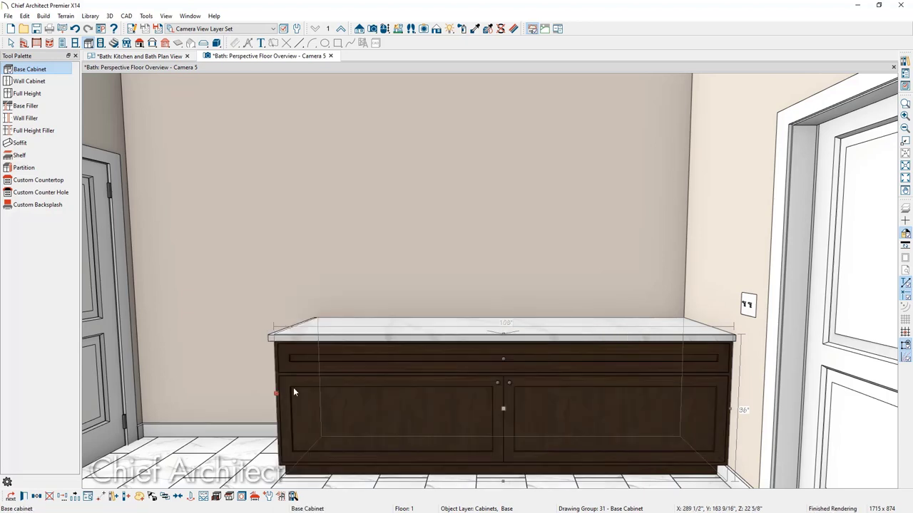
Examine the reference image Double Sink Vanity.jpg for the vanity's layout, then close it
{"action": "left_click_drag", "start_coordinate": [912, 69], "coordinate": [504, 70]}
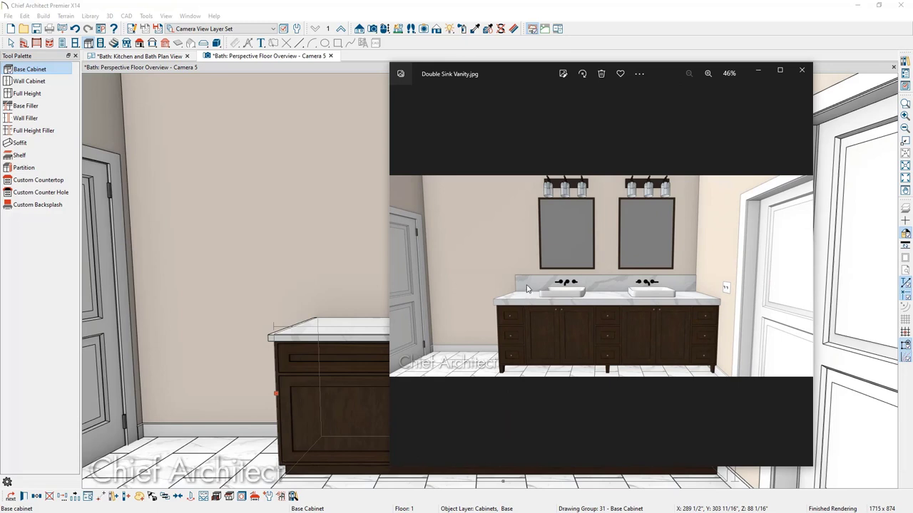
{"action": "left_click", "coordinate": [801, 69]}
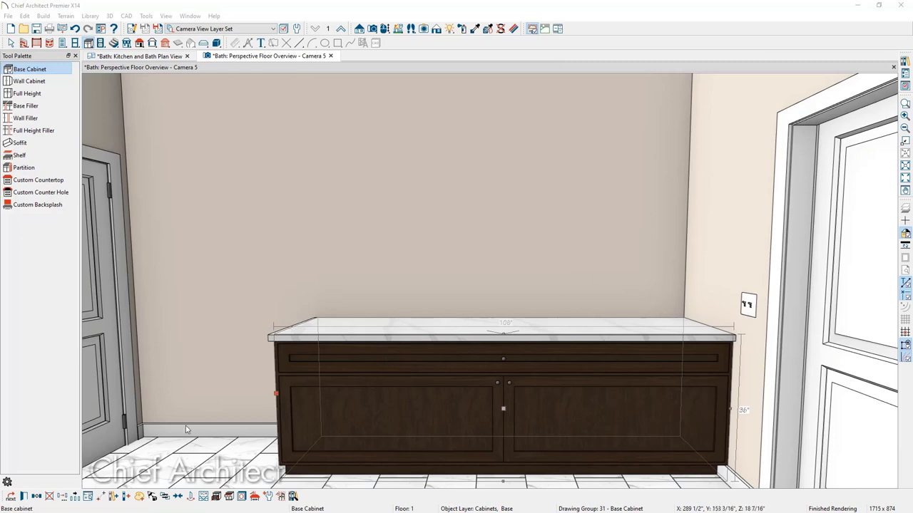
Set the base cabinet's countertop thickness to 3" and its overall height to 37 1/2"
{"action": "left_click", "coordinate": [23, 497]}
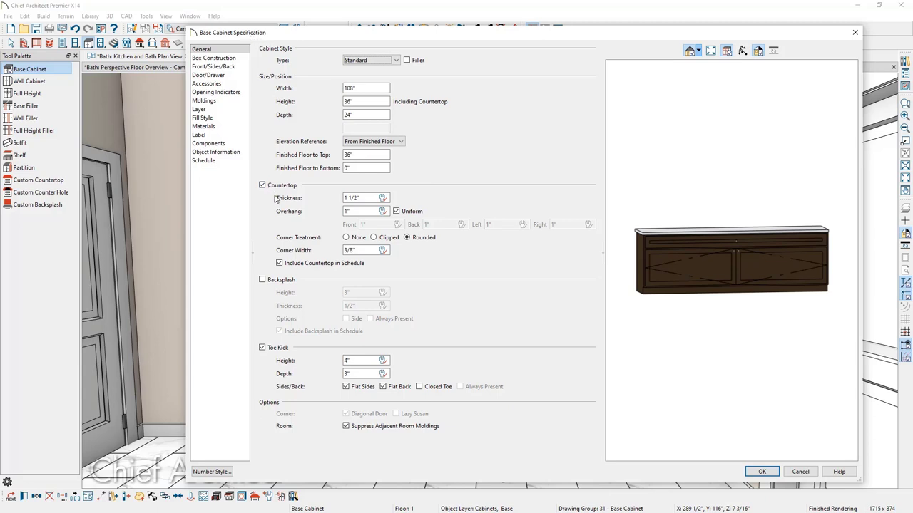
{"action": "left_click", "coordinate": [364, 199]}
{"action": "type", "text": "+1/2"}
{"action": "key", "text": "Tab"}
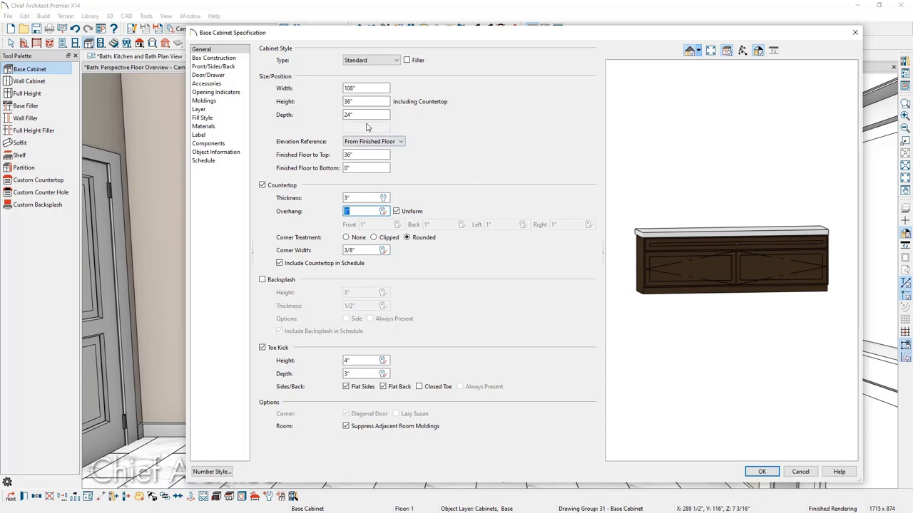
{"action": "left_click", "coordinate": [356, 102]}
{"action": "type", "text": "+1.5"}
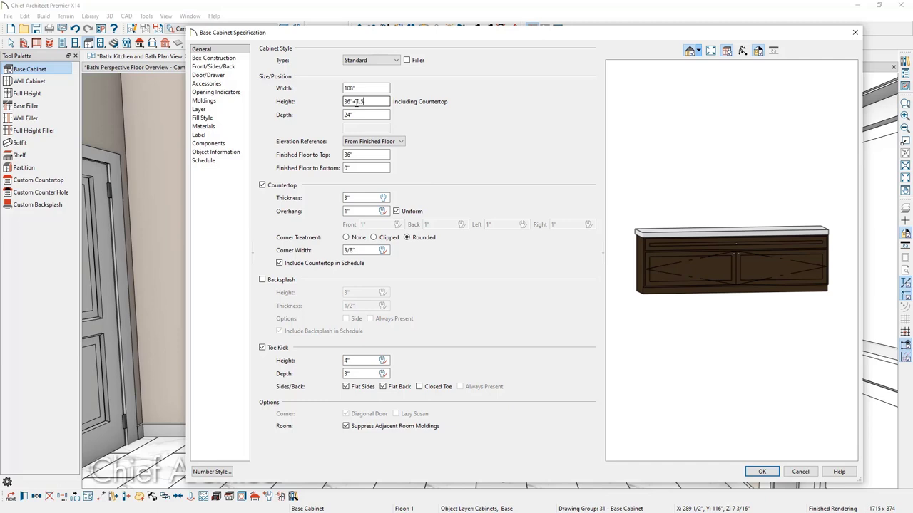
{"action": "key", "text": "Tab"}
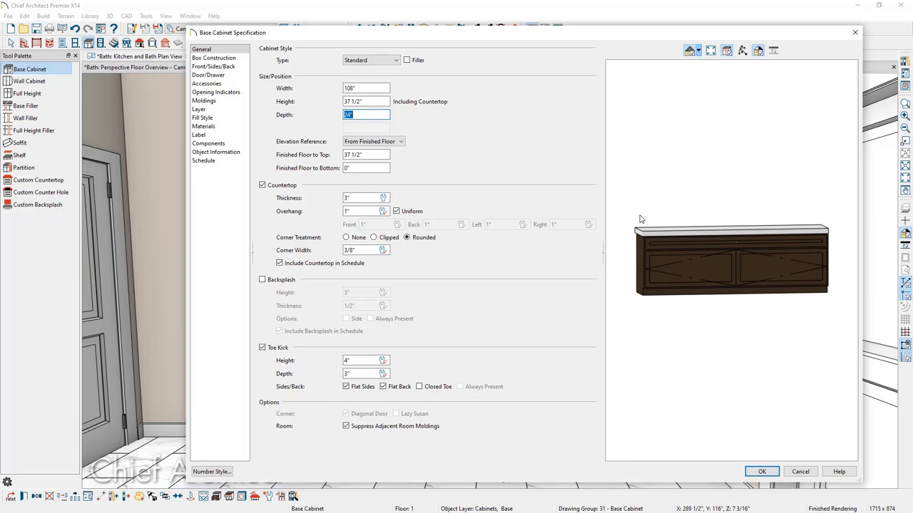
Add a 10" high backsplash to the base cabinet and apply the cabinet settings
{"action": "left_click", "coordinate": [264, 281]}
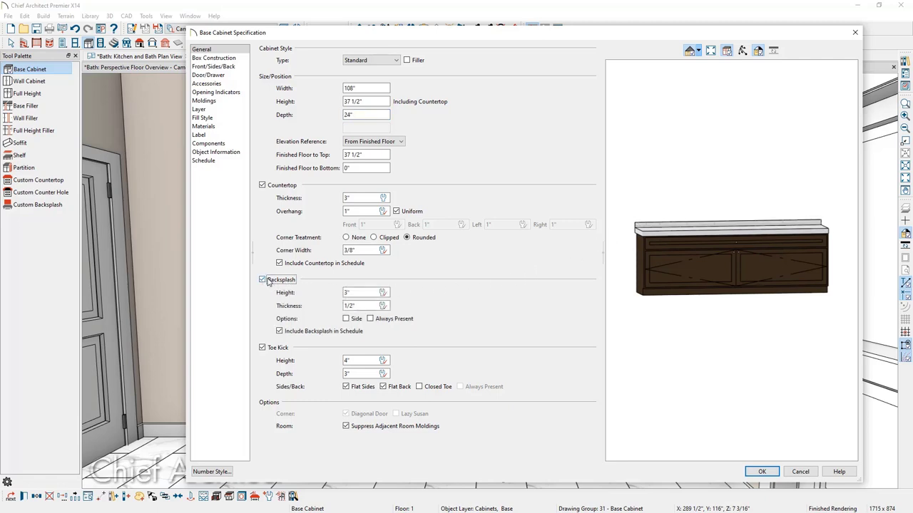
{"action": "double_click", "coordinate": [346, 293]}
{"action": "type", "text": "10"}
{"action": "key", "text": "Tab"}
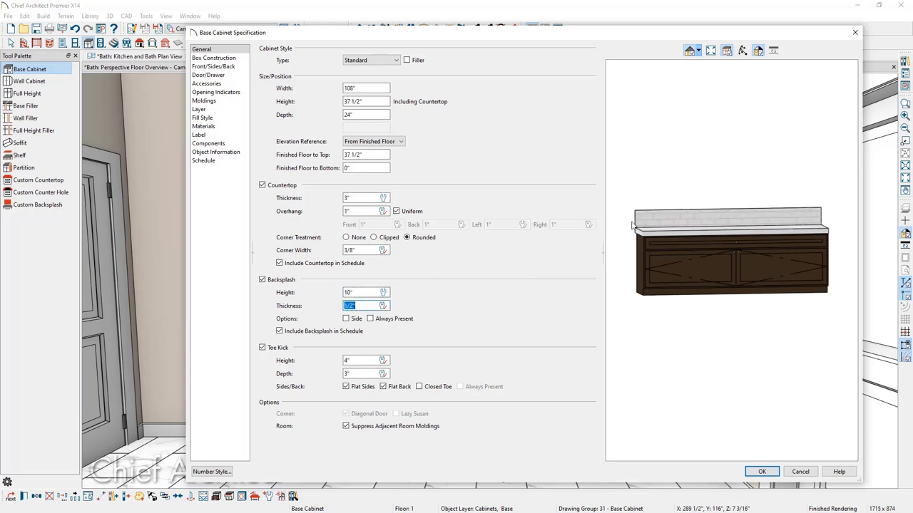
{"action": "scroll", "coordinate": [641, 226], "scroll_direction": "up", "scroll_amount": 3}
{"action": "scroll", "coordinate": [641, 226], "scroll_direction": "up", "scroll_amount": 1}
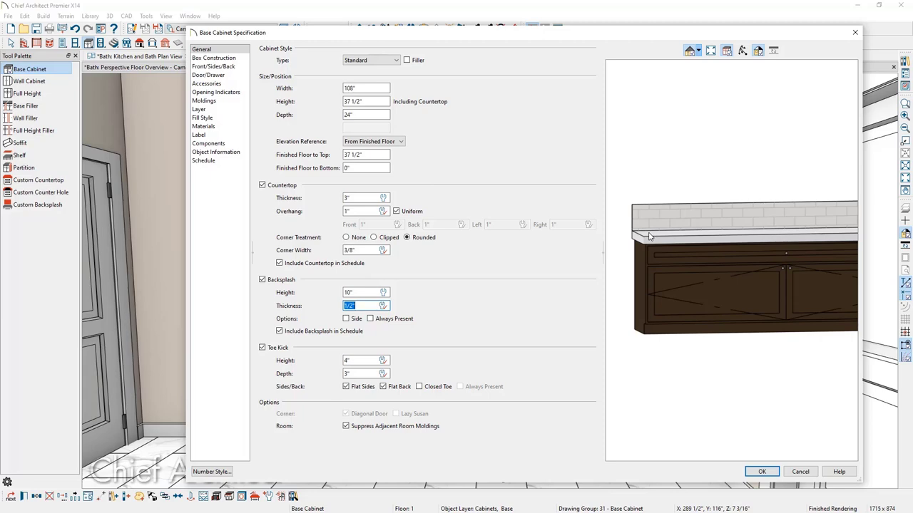
{"action": "left_click", "coordinate": [762, 472]}
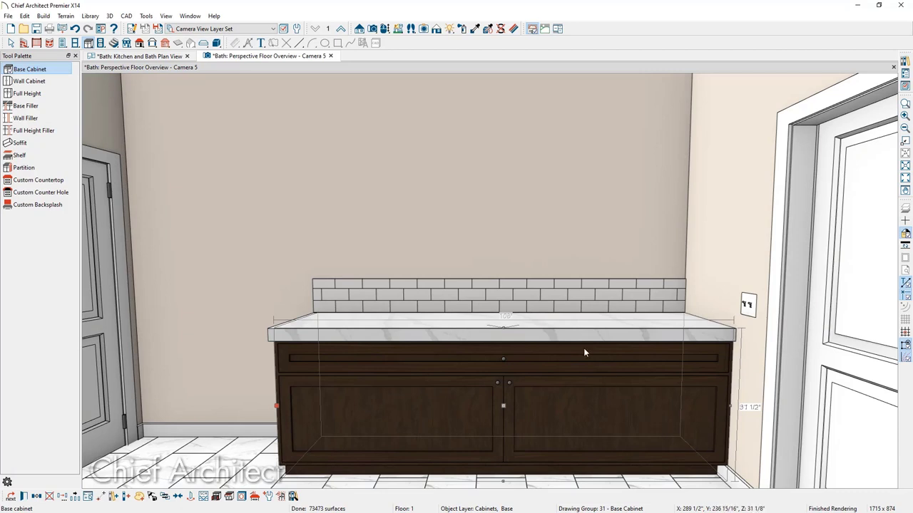
Copy the countertop's Eternal Classic Calacatta material onto the backsplash with the Material Eyedropper
{"action": "key", "text": "space"}
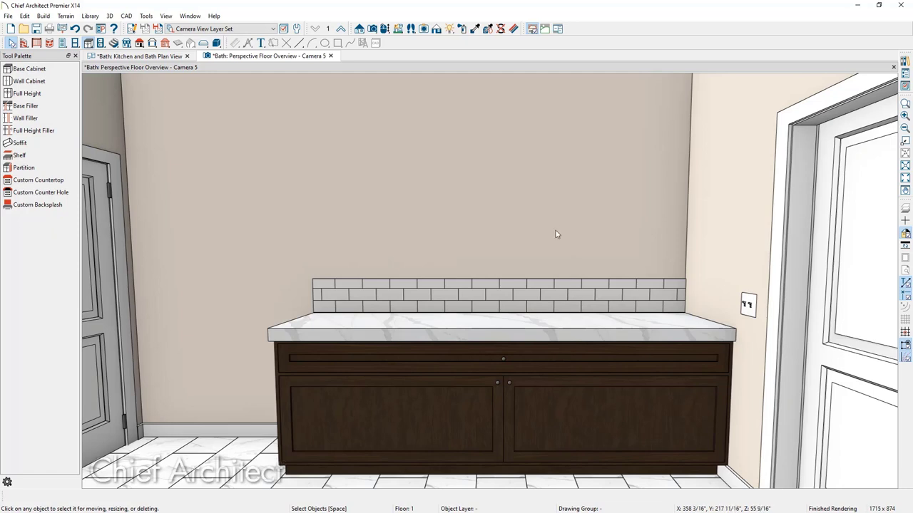
{"action": "left_click", "coordinate": [475, 30]}
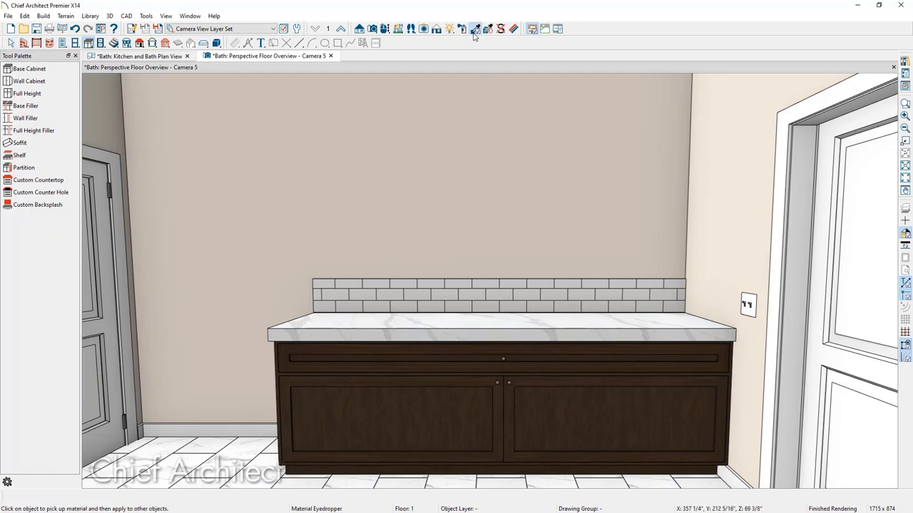
{"action": "left_click", "coordinate": [519, 321]}
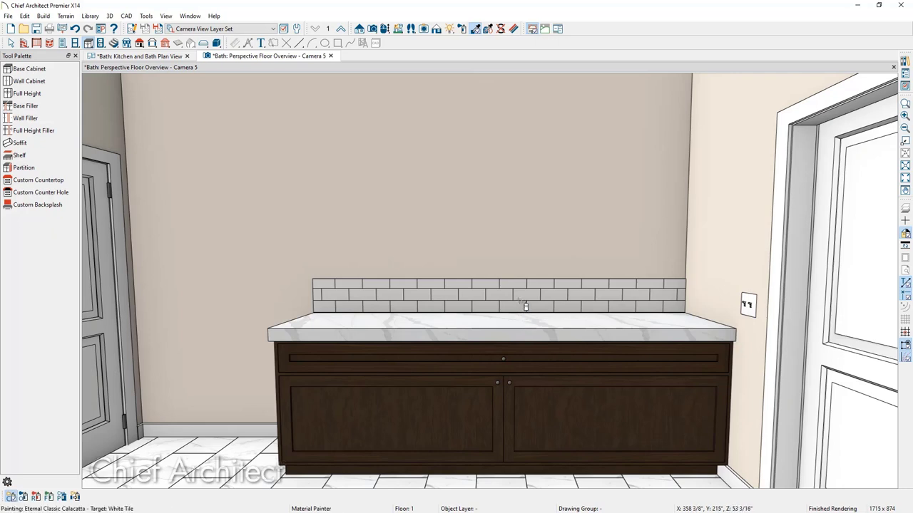
{"action": "left_click", "coordinate": [519, 301]}
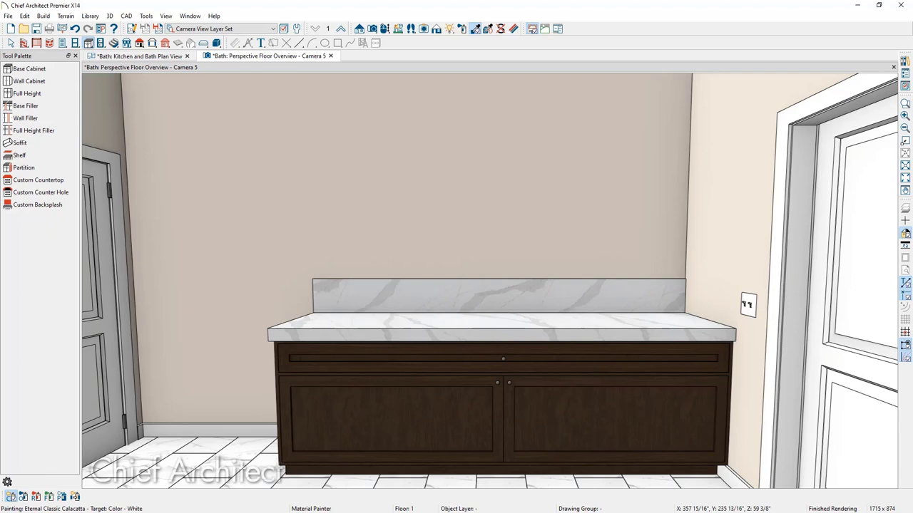
{"action": "mouse_move", "coordinate": [912, 87]}
{"action": "left_mouse_down"}
{"action": "mouse_move", "coordinate": [593, 90]}
{"action": "mouse_move", "coordinate": [912, 91]}
{"action": "left_mouse_up"}
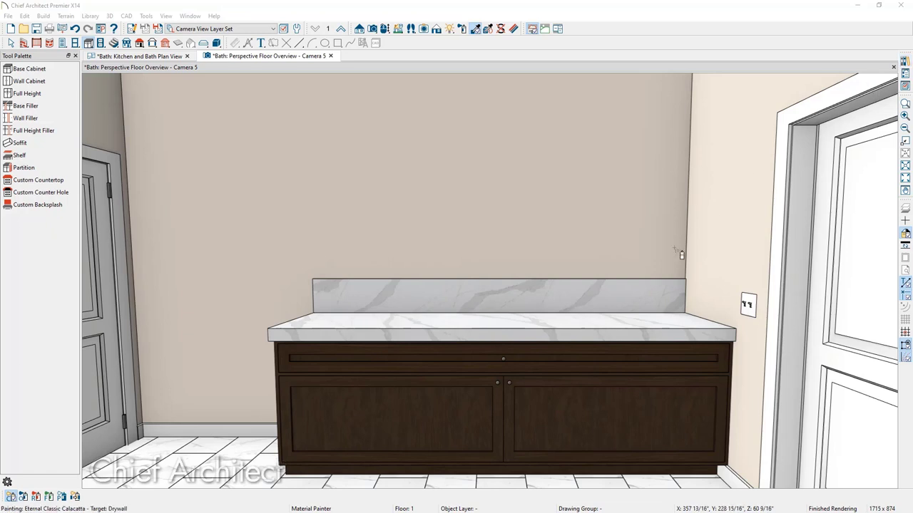
{"action": "key", "text": "space"}
Give the base cabinet Narrow Taper feet from the library's Cabinet Feet category and apply the change
{"action": "left_click", "coordinate": [572, 361]}
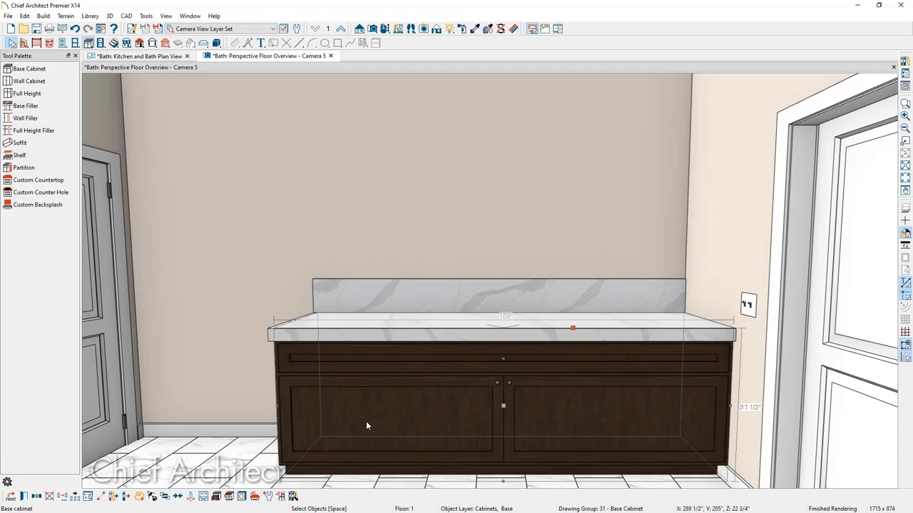
{"action": "left_click", "coordinate": [23, 497]}
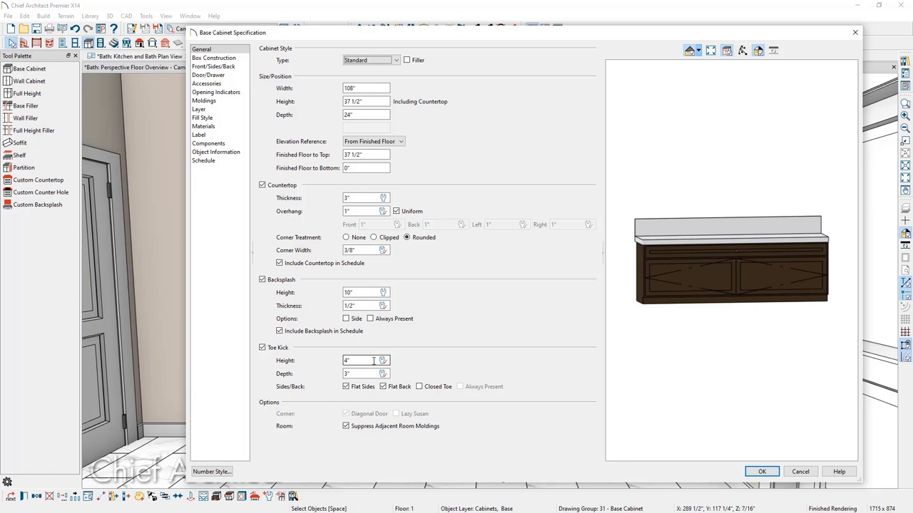
{"action": "left_click", "coordinate": [222, 86]}
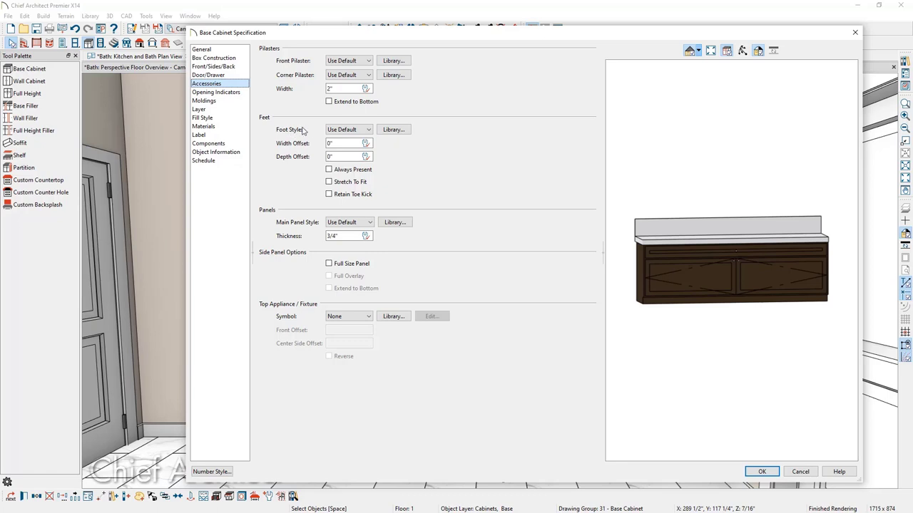
{"action": "left_click", "coordinate": [404, 130]}
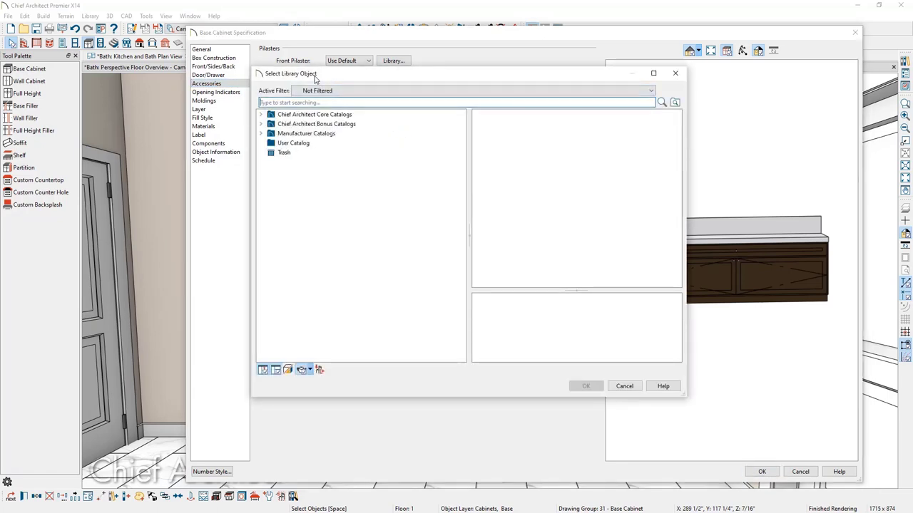
{"action": "type", "text": "narrow taper"}
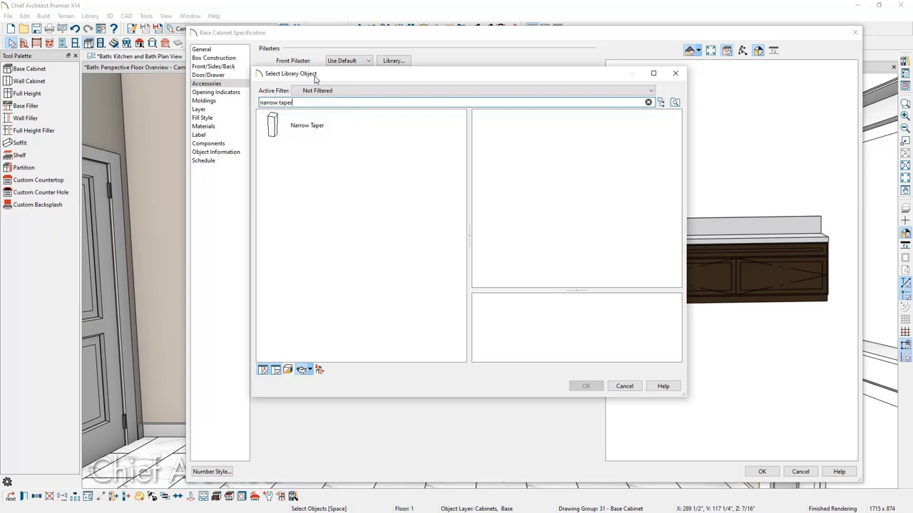
{"action": "left_click", "coordinate": [321, 126]}
{"action": "right_click", "coordinate": [321, 125]}
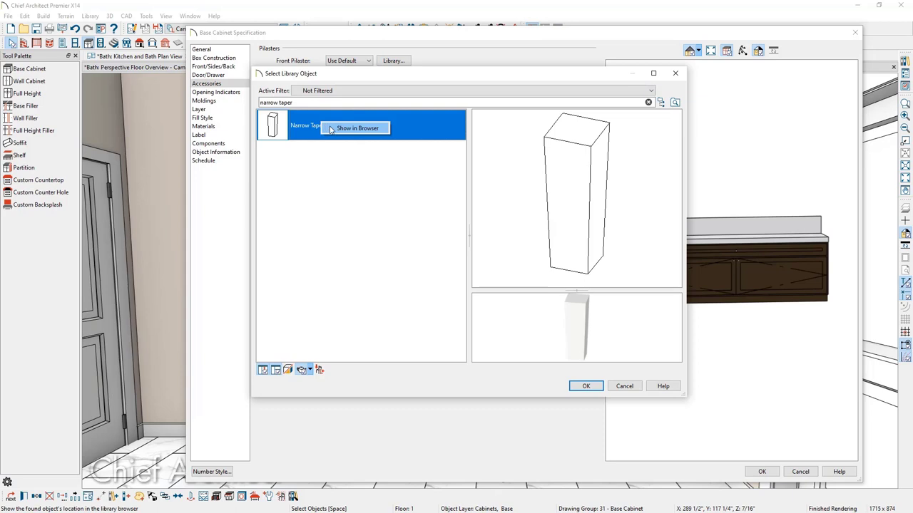
{"action": "left_click", "coordinate": [330, 128]}
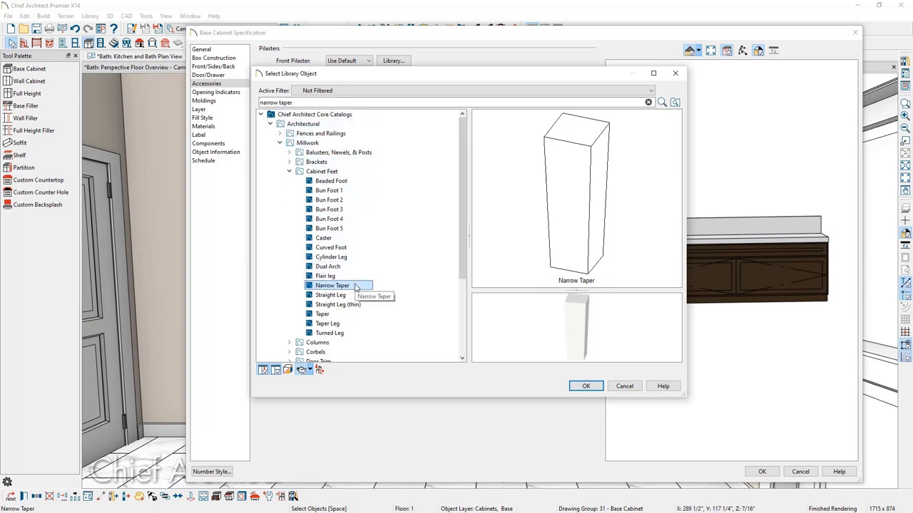
{"action": "left_click", "coordinate": [585, 385]}
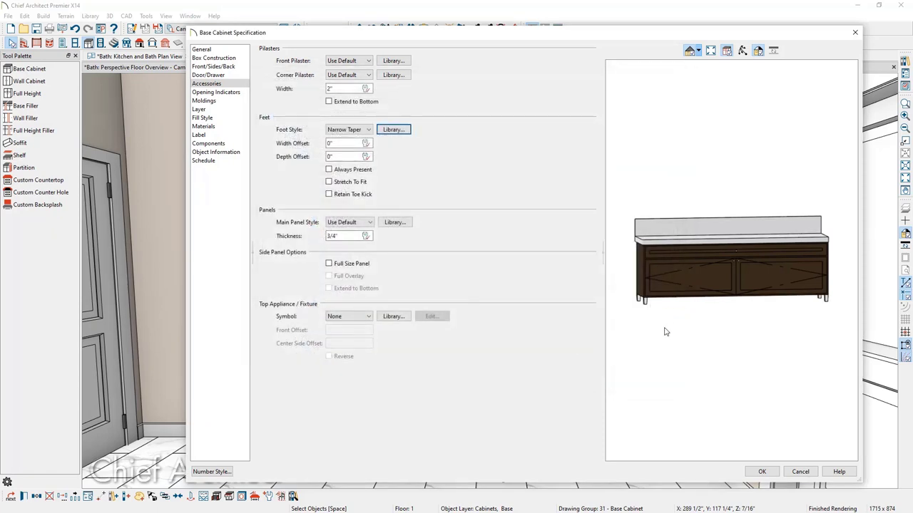
{"action": "left_click", "coordinate": [759, 472]}
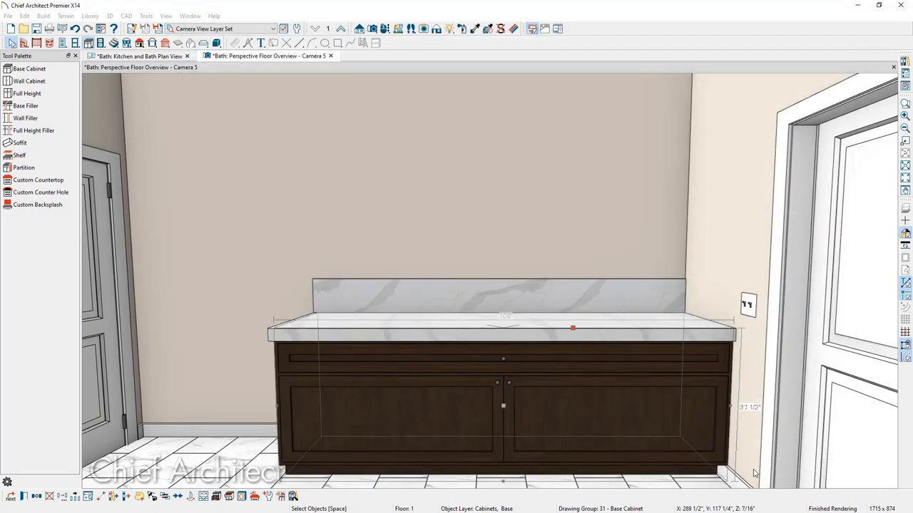
{"action": "key", "text": "Escape"}
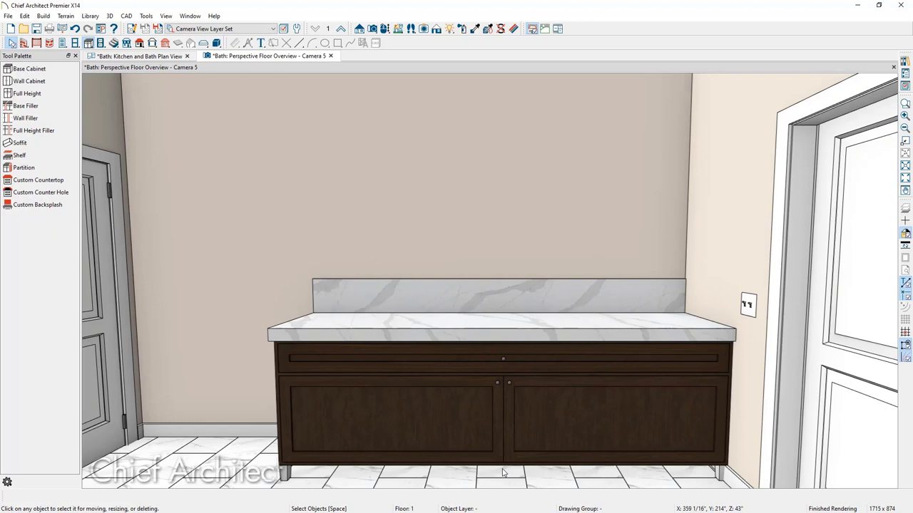
Find the Narrow Taper foot in the library and place one on the floor at the cabinet's front, near the middle
{"action": "left_click", "coordinate": [904, 61]}
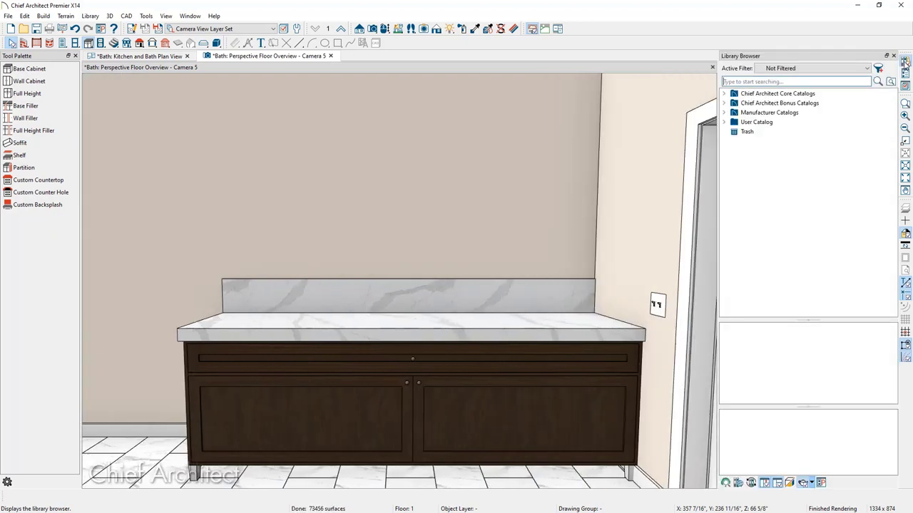
{"action": "type", "text": "n"}
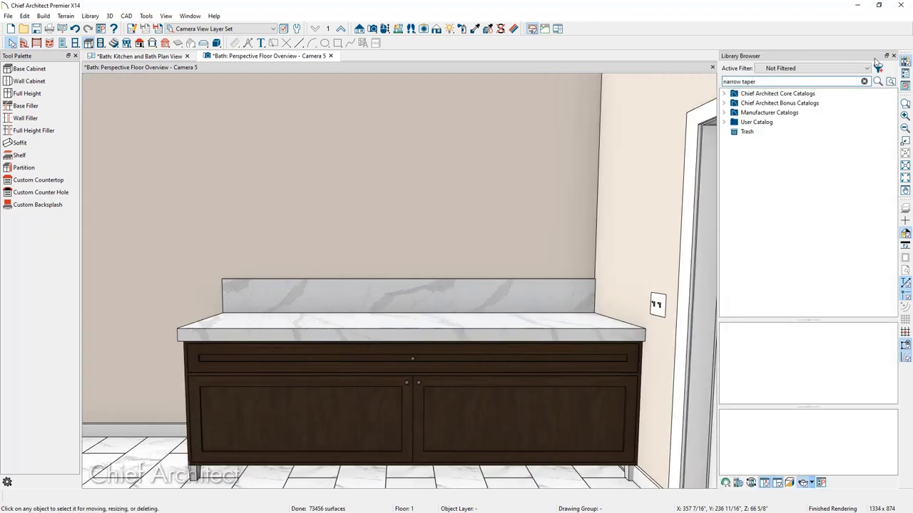
{"action": "type", "text": "arrow taper"}
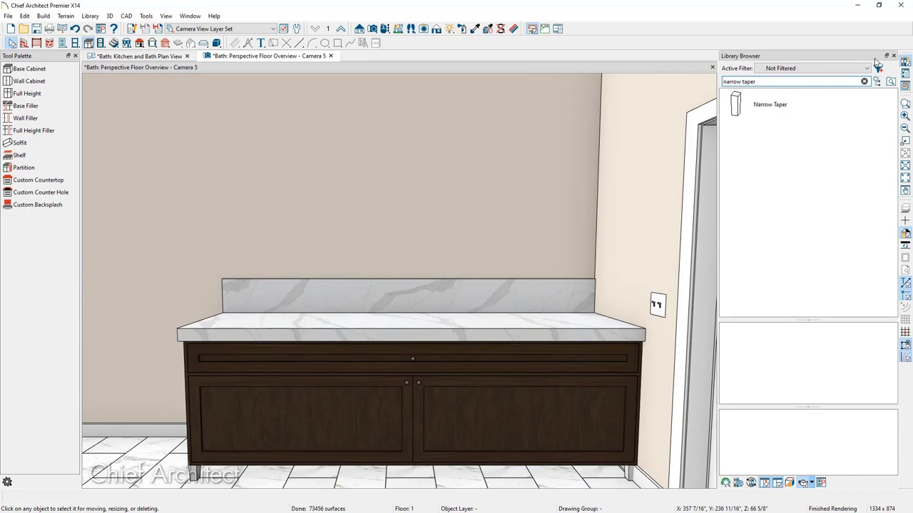
{"action": "left_click", "coordinate": [811, 103]}
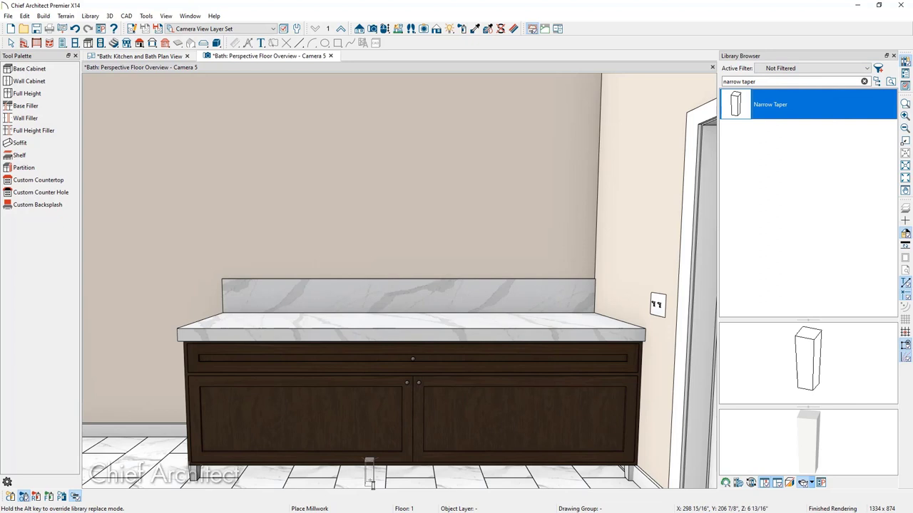
{"action": "left_click", "coordinate": [370, 471]}
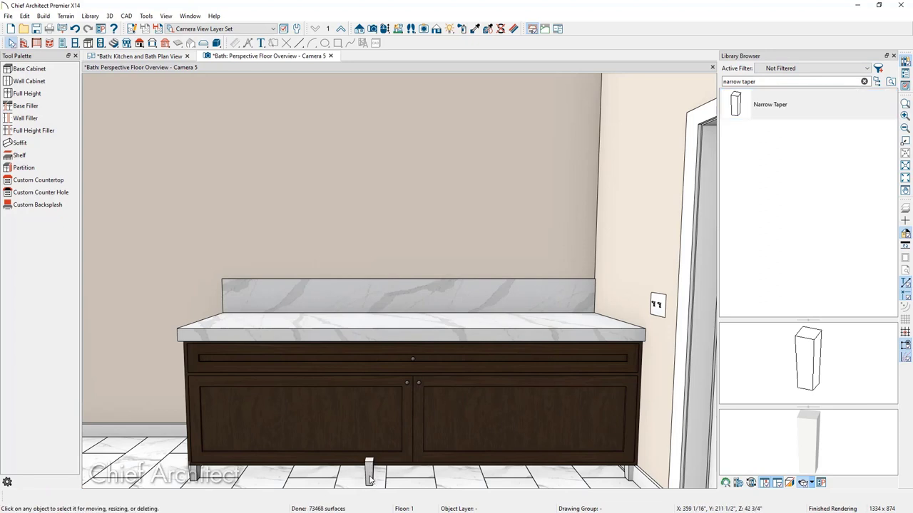
Set the height of the Narrow Taper foot placed near the cabinet's middle to 4" and apply the change
{"action": "double_click", "coordinate": [369, 477]}
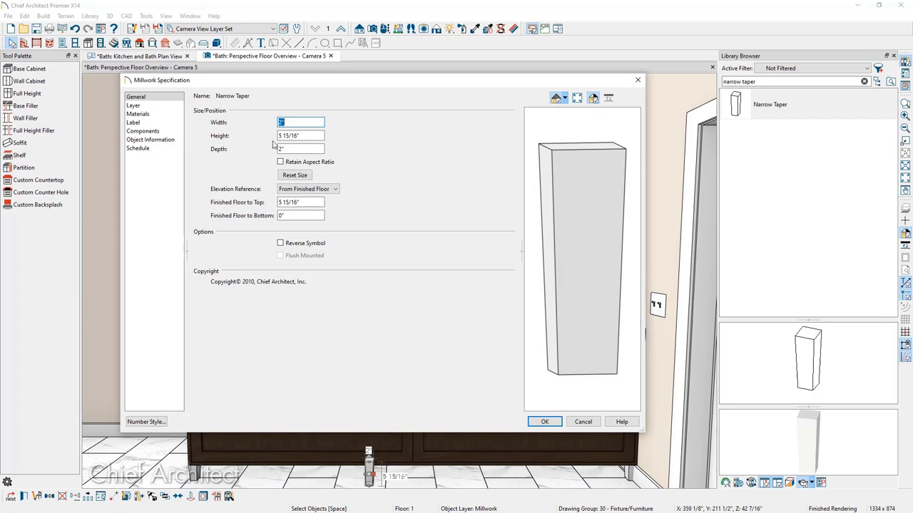
{"action": "key", "text": "Tab"}
{"action": "type", "text": "4"}
{"action": "key", "text": "Tab"}
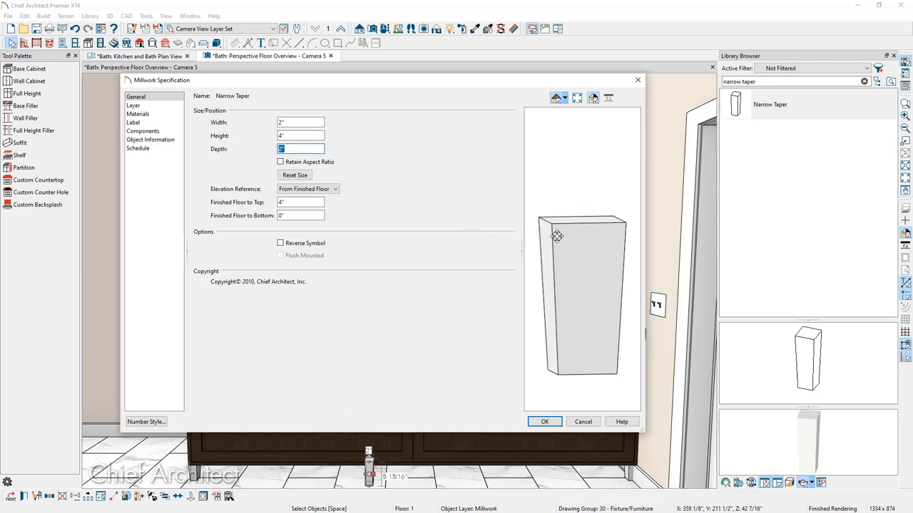
{"action": "left_click", "coordinate": [545, 422]}
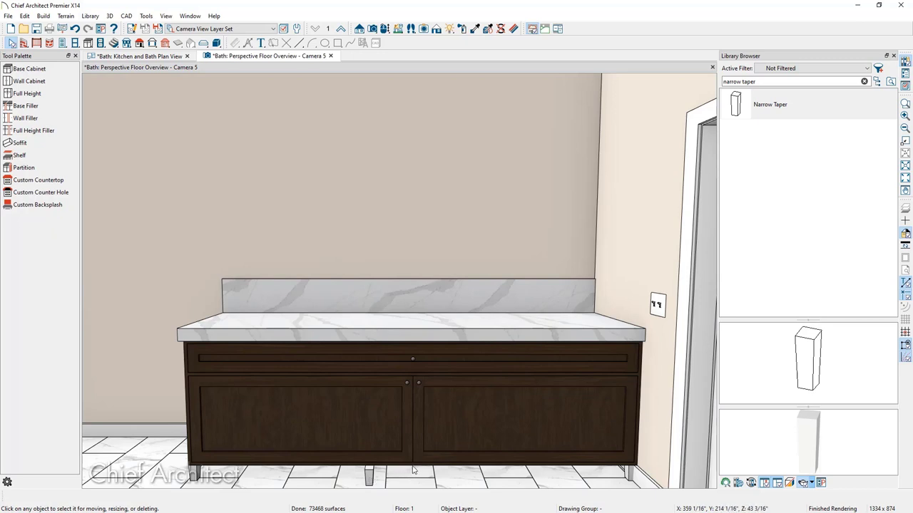
Move the loose foot point to point in plan view so its front midpoint meets the midpoint of the cabinet's front edge
{"action": "left_click", "coordinate": [164, 56]}
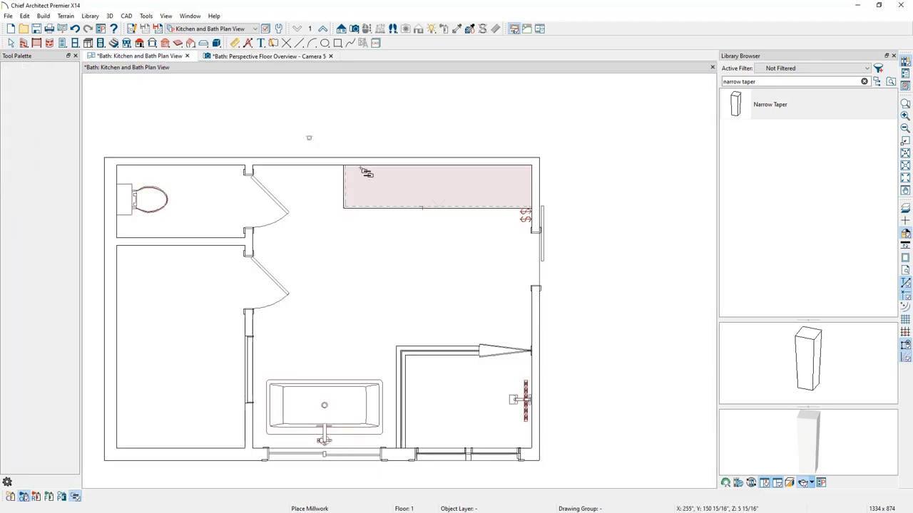
{"action": "scroll", "coordinate": [450, 207], "scroll_direction": "up", "scroll_amount": 5}
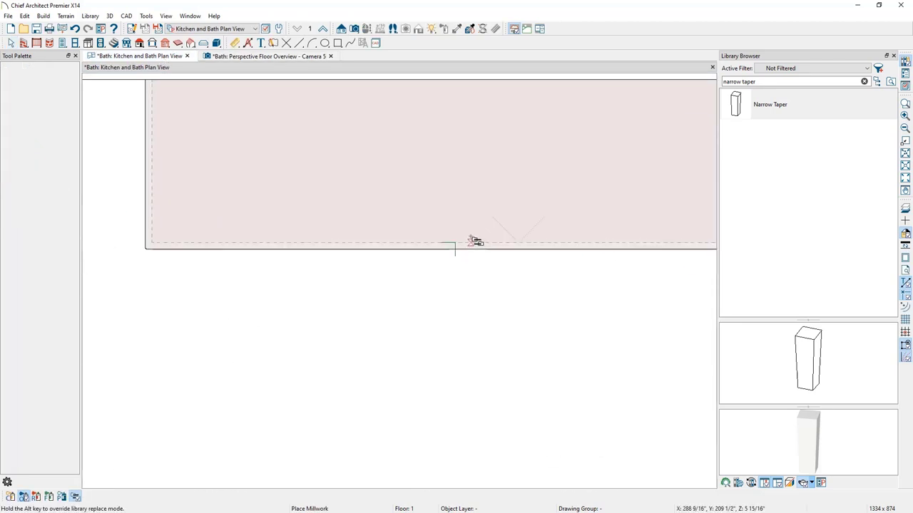
{"action": "key", "text": "space"}
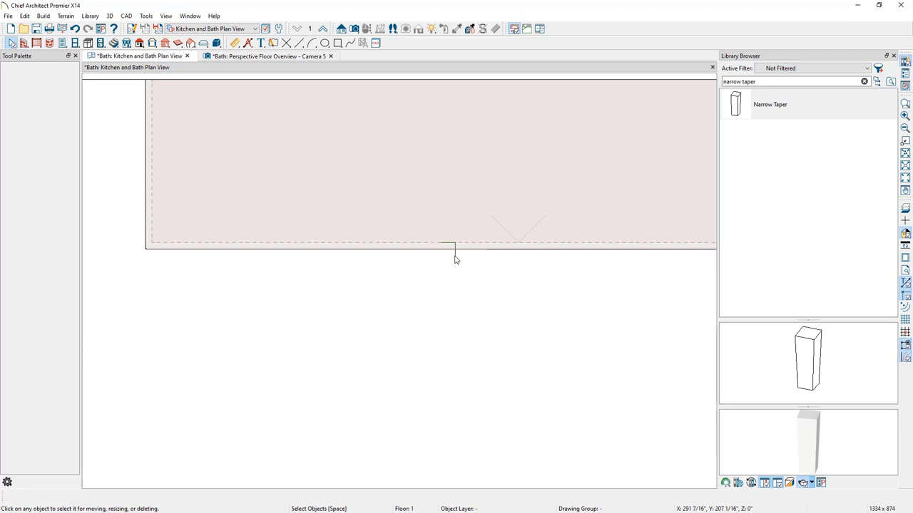
{"action": "left_click", "coordinate": [456, 260]}
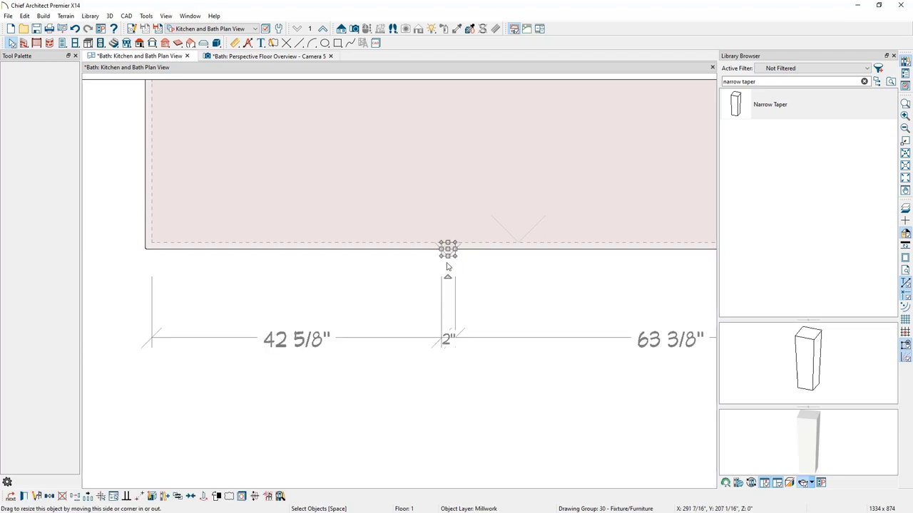
{"action": "left_click", "coordinate": [141, 497]}
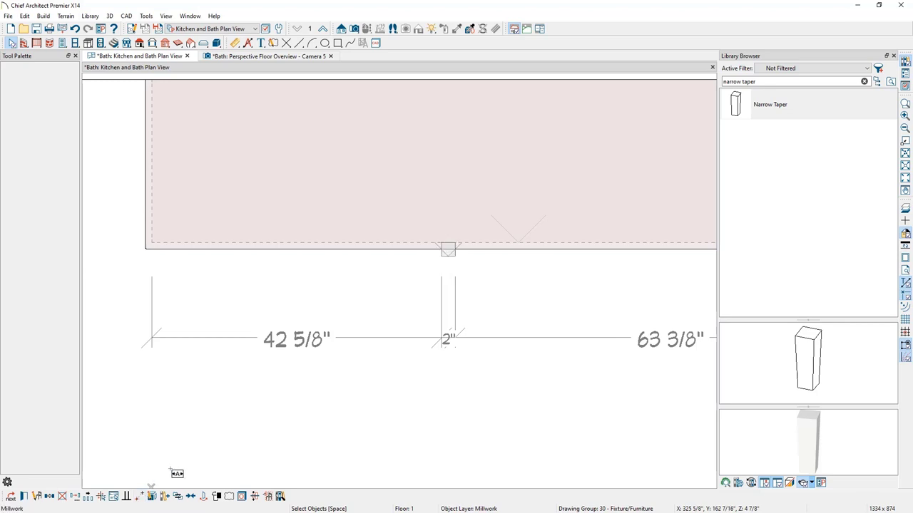
{"action": "scroll", "coordinate": [447, 261], "scroll_direction": "up", "scroll_amount": 2}
{"action": "left_click", "coordinate": [449, 254]}
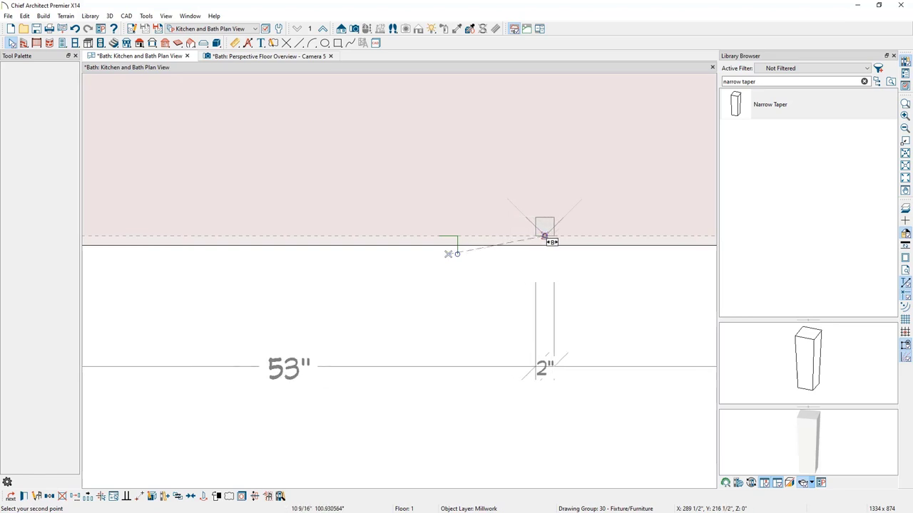
{"action": "left_click", "coordinate": [544, 236]}
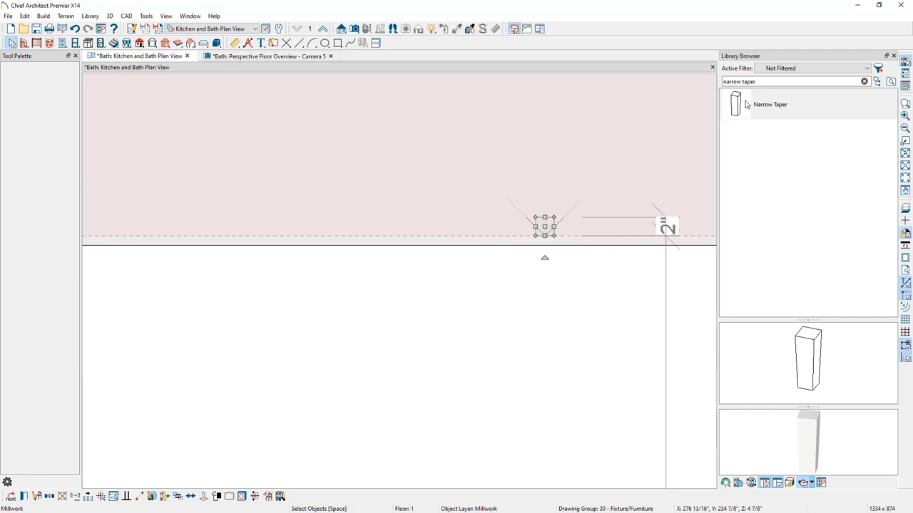
{"action": "left_click", "coordinate": [893, 56]}
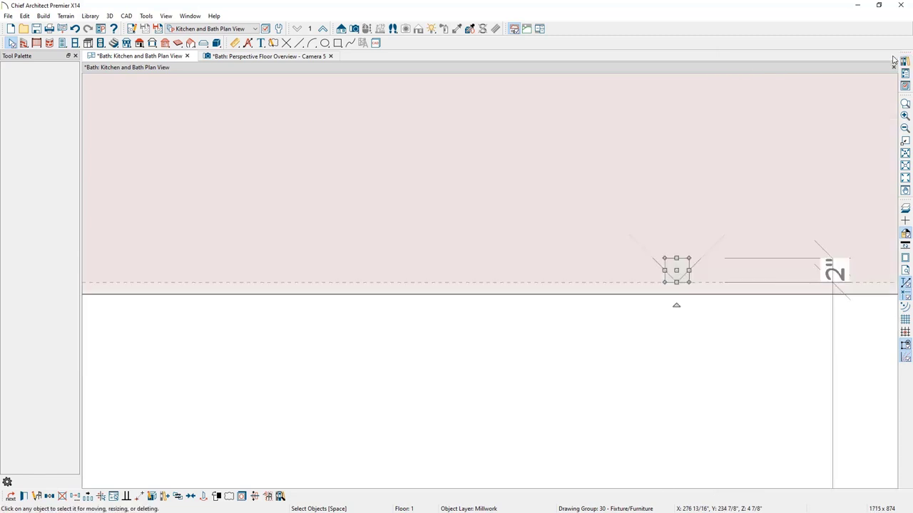
{"action": "left_click", "coordinate": [295, 57]}
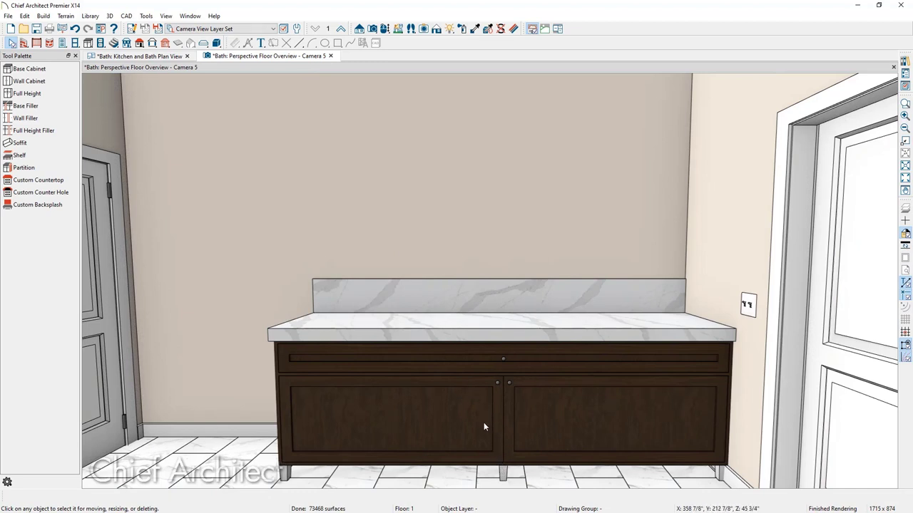
Create a copy of the centre front foot reflected about the base cabinet, at the cabinet's back edge
{"action": "left_click", "coordinate": [159, 57]}
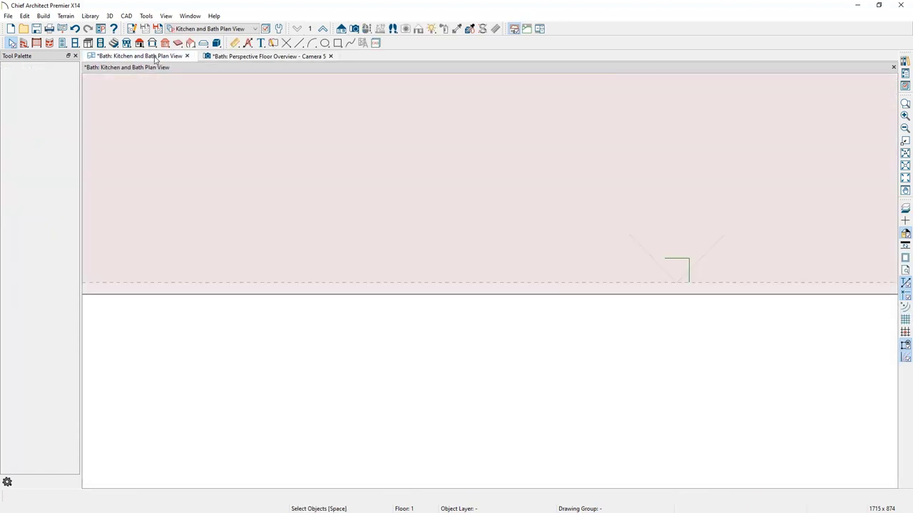
{"action": "left_click", "coordinate": [684, 266]}
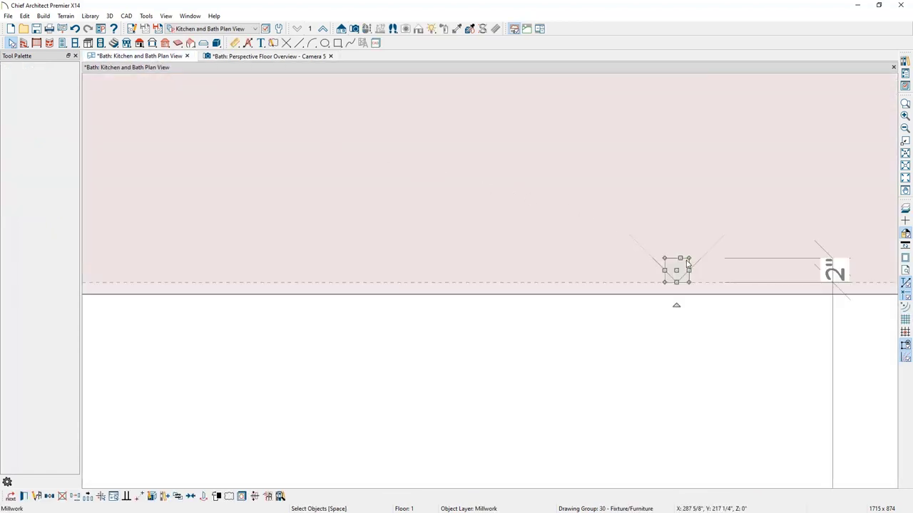
{"action": "scroll", "coordinate": [687, 264], "scroll_direction": "down", "scroll_amount": 2}
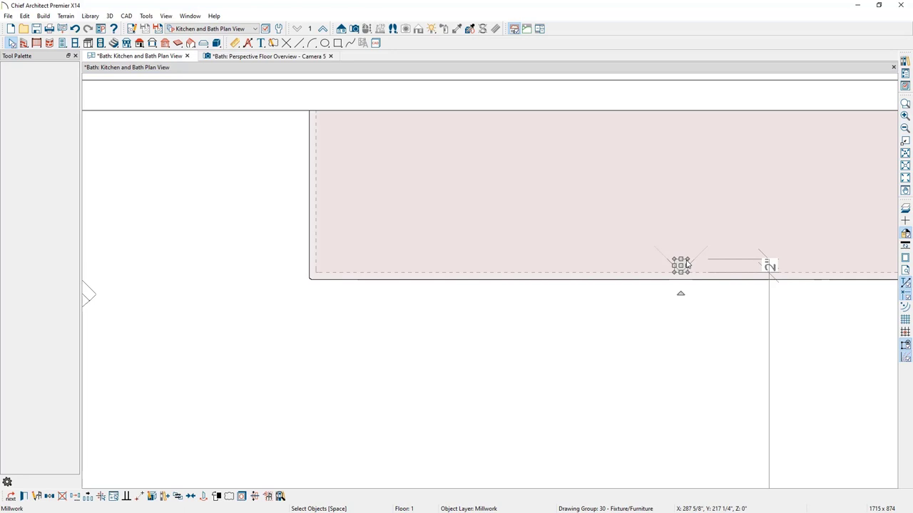
{"action": "left_click", "coordinate": [50, 497]}
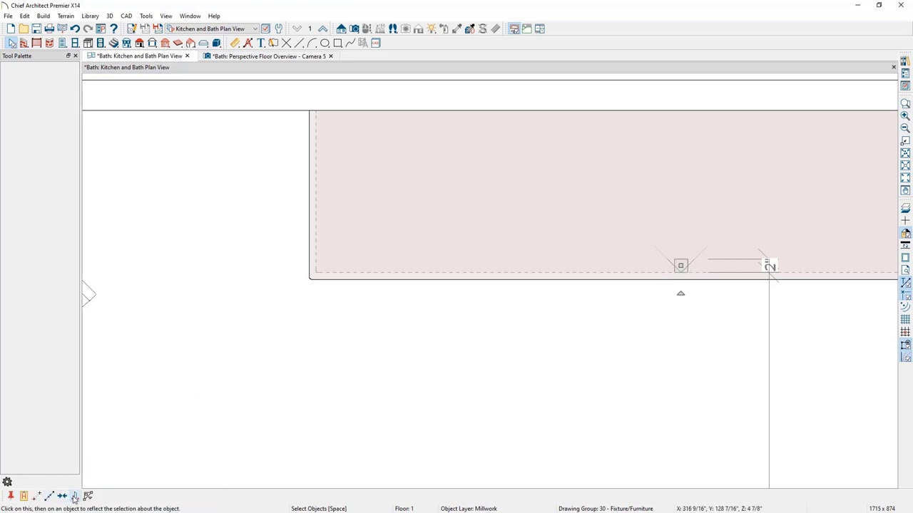
{"action": "left_click", "coordinate": [74, 497]}
{"action": "left_click", "coordinate": [326, 204]}
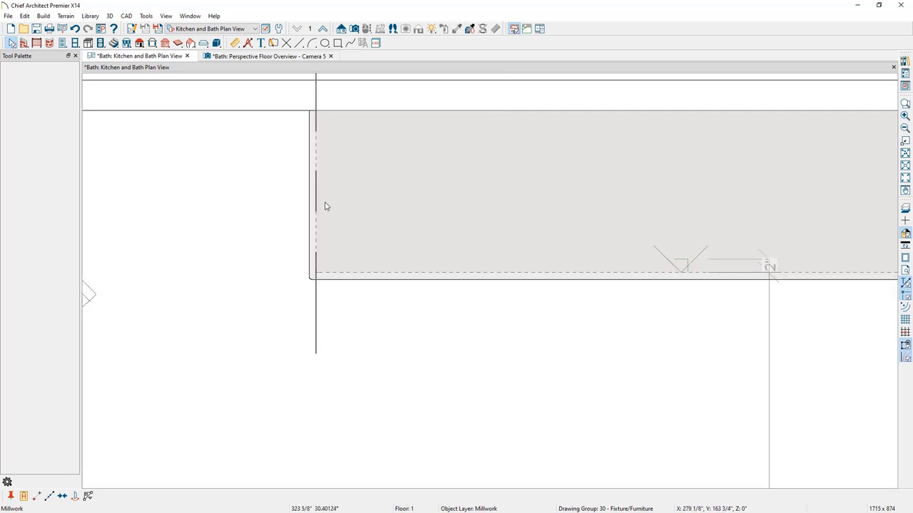
{"action": "left_click", "coordinate": [330, 205]}
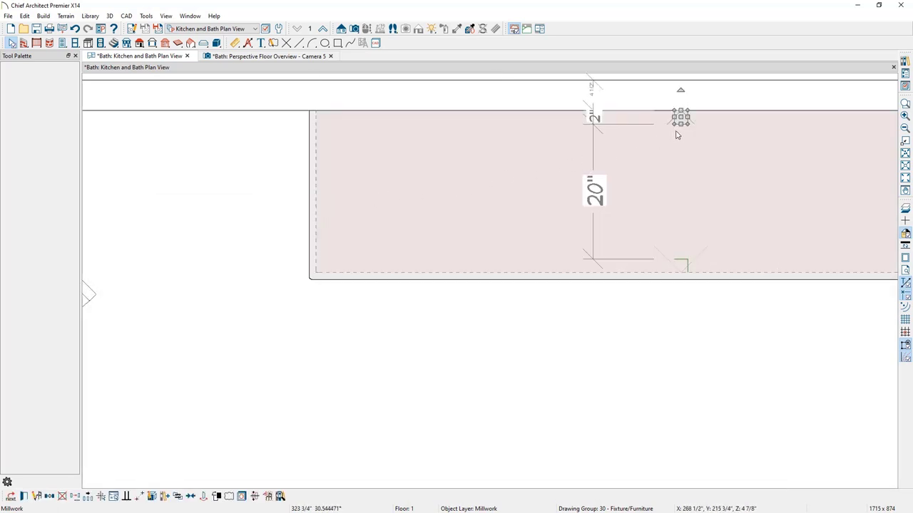
Copy the cabinet door's Premium Alder PAINTED: Kodiak material onto the feet with the Material Eyedropper in room mode
{"action": "left_click", "coordinate": [297, 57]}
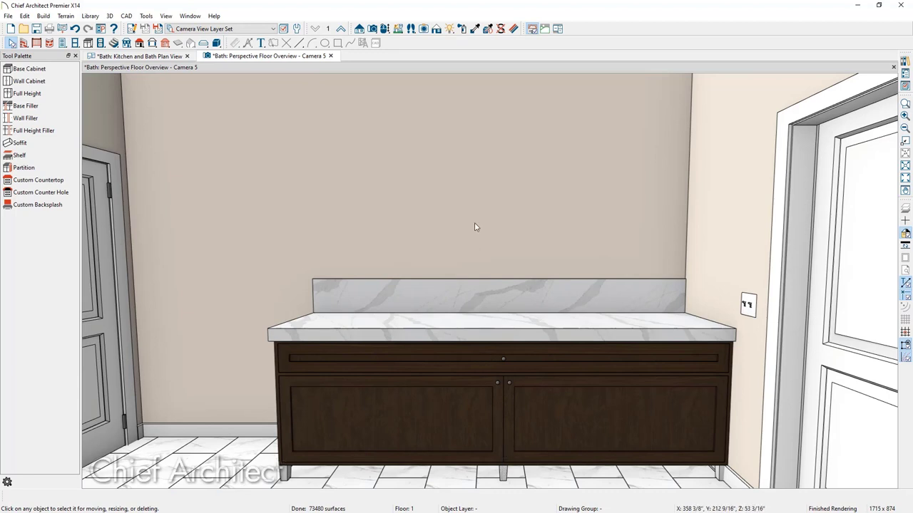
{"action": "left_click", "coordinate": [475, 28]}
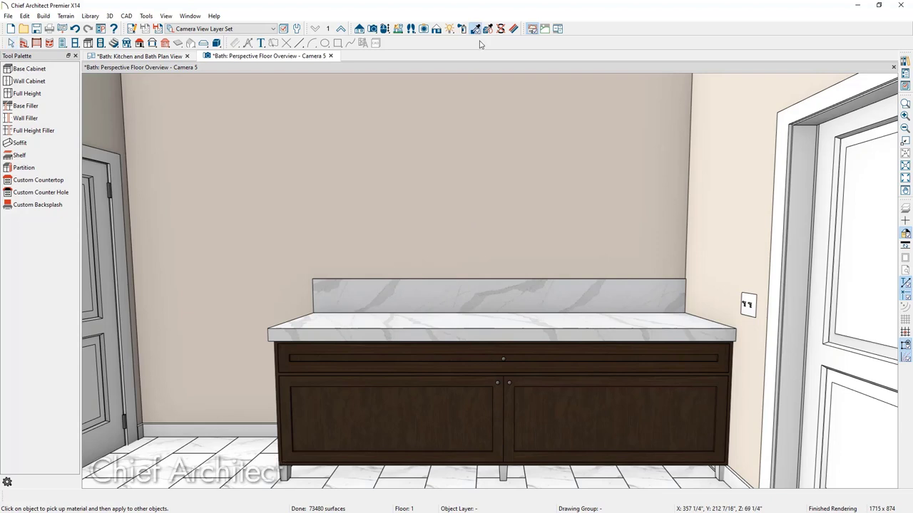
{"action": "left_click", "coordinate": [473, 386]}
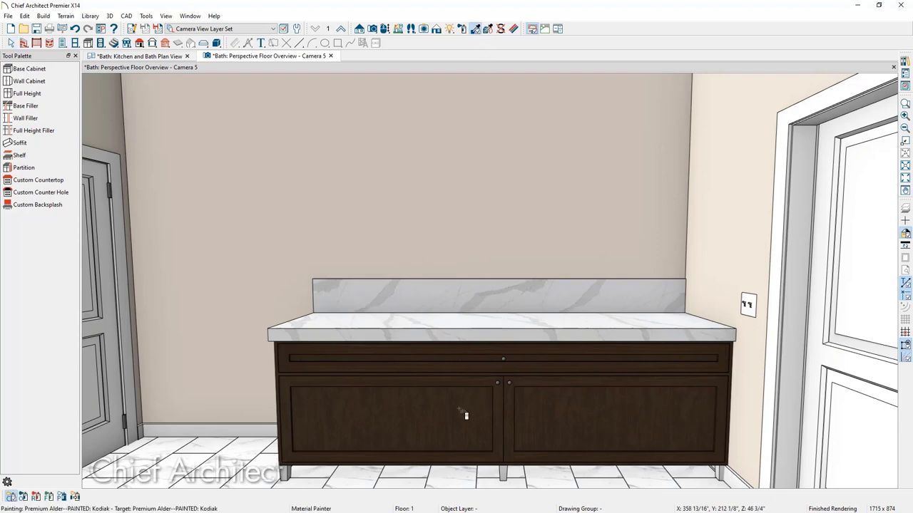
{"action": "left_click", "coordinate": [36, 497]}
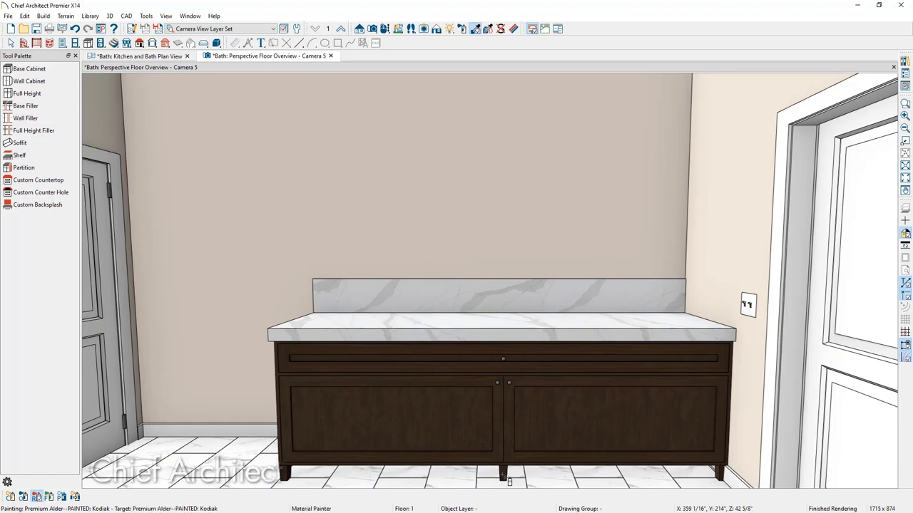
{"action": "key", "text": "space"}
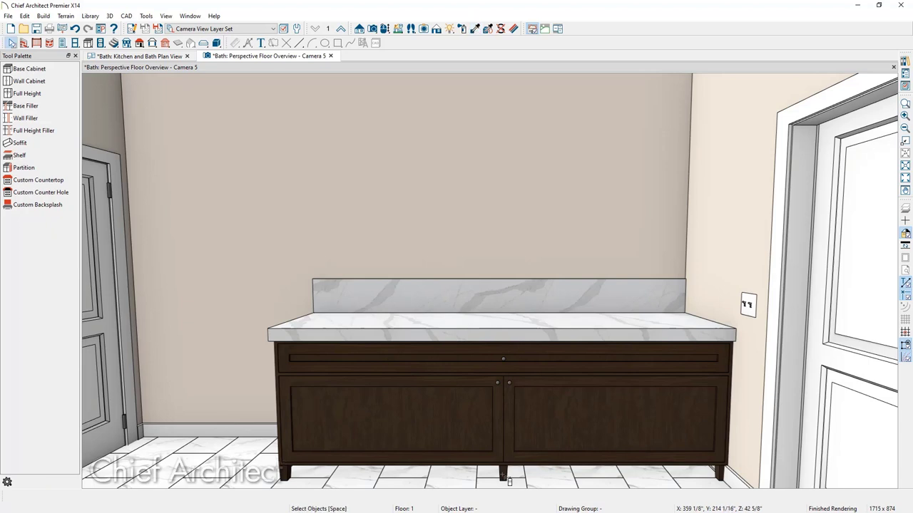
Assign both the front and back centre feet to the "Cabinets, Base" layer in the plan view
{"action": "left_click", "coordinate": [165, 56]}
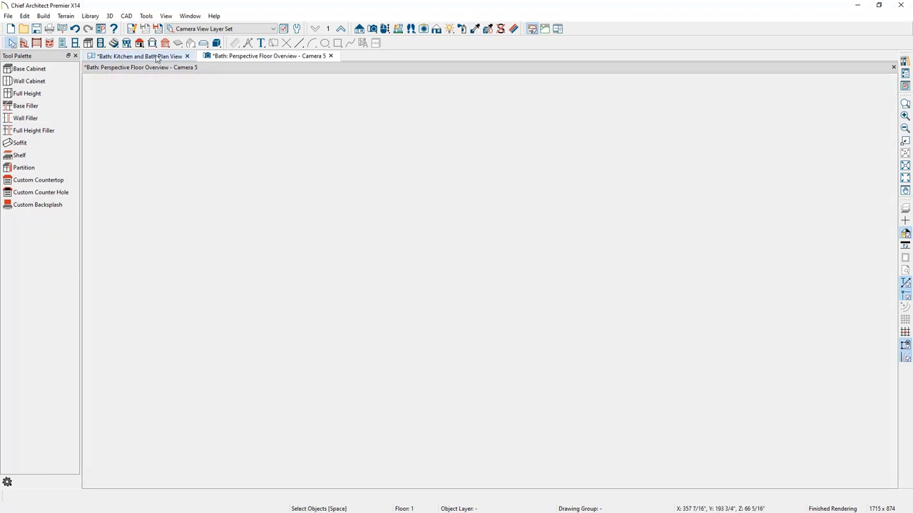
{"action": "middle_click_drag", "start_coordinate": [637, 212], "coordinate": [426, 226]}
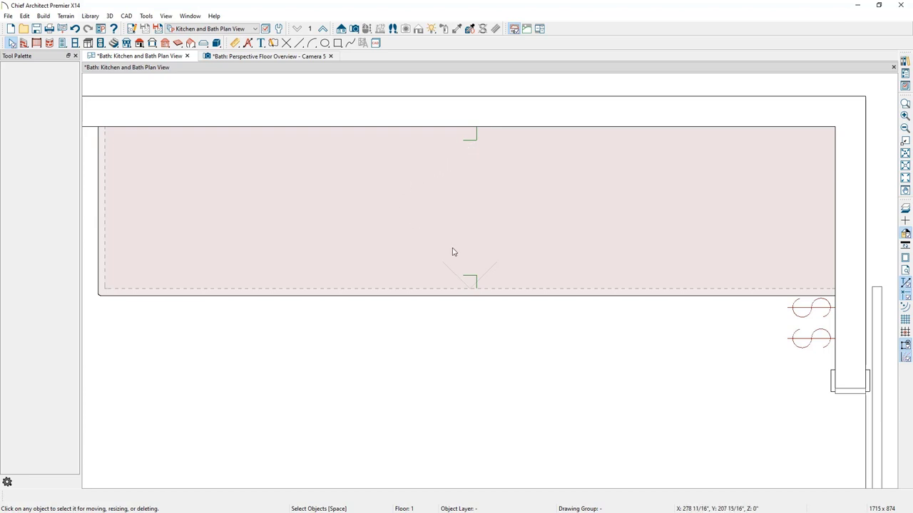
{"action": "left_click", "coordinate": [470, 281]}
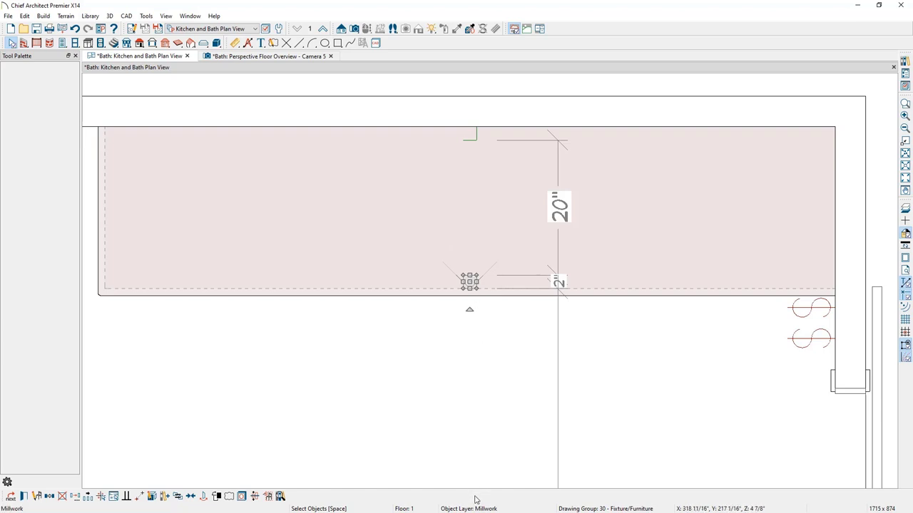
{"action": "left_click", "coordinate": [380, 268]}
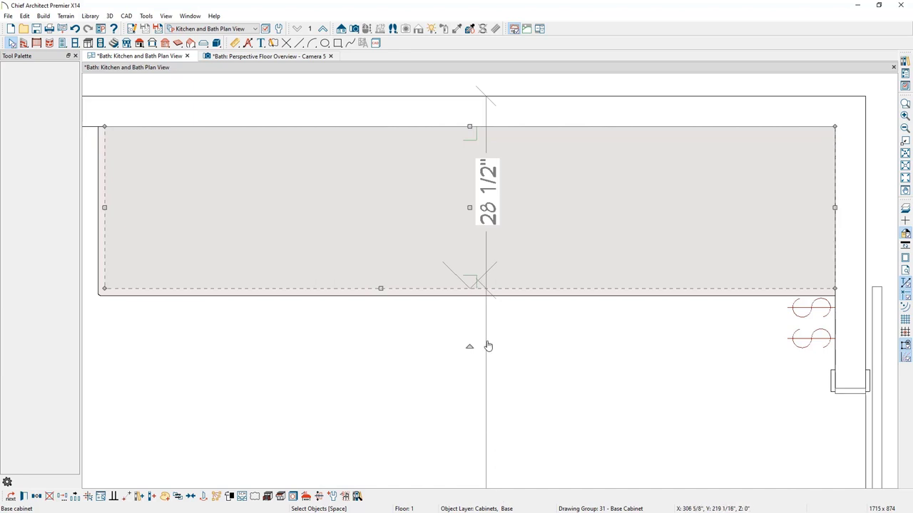
{"action": "left_click", "coordinate": [476, 140]}
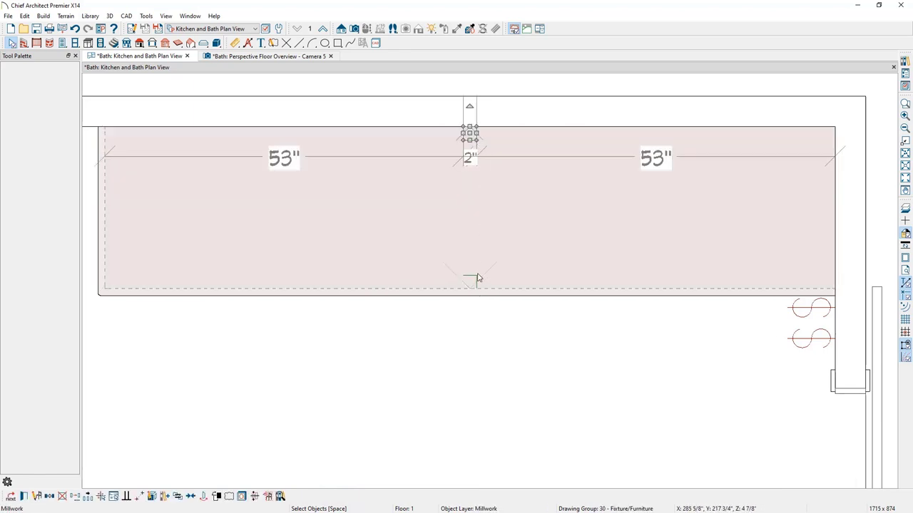
{"action": "left_click_drag", "start_coordinate": [476, 280], "coordinate": [476, 285]}
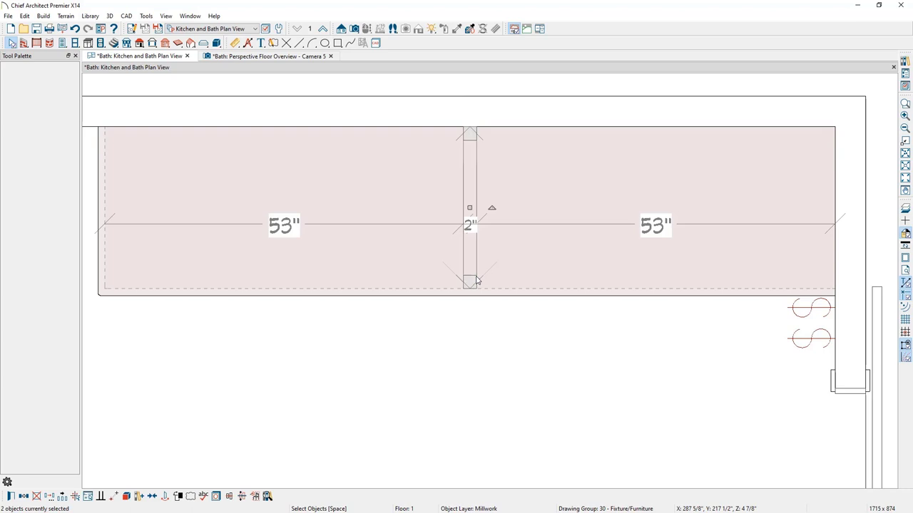
{"action": "left_click", "coordinate": [11, 497]}
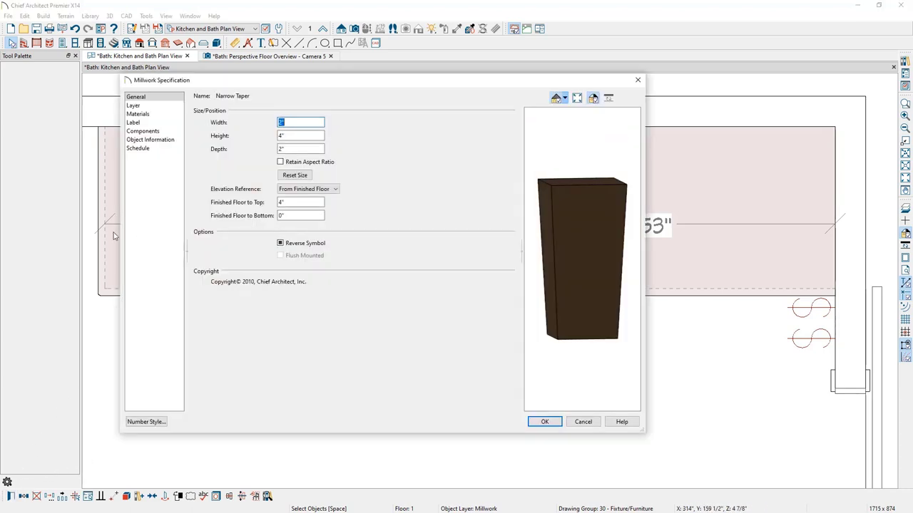
{"action": "left_click", "coordinate": [155, 107]}
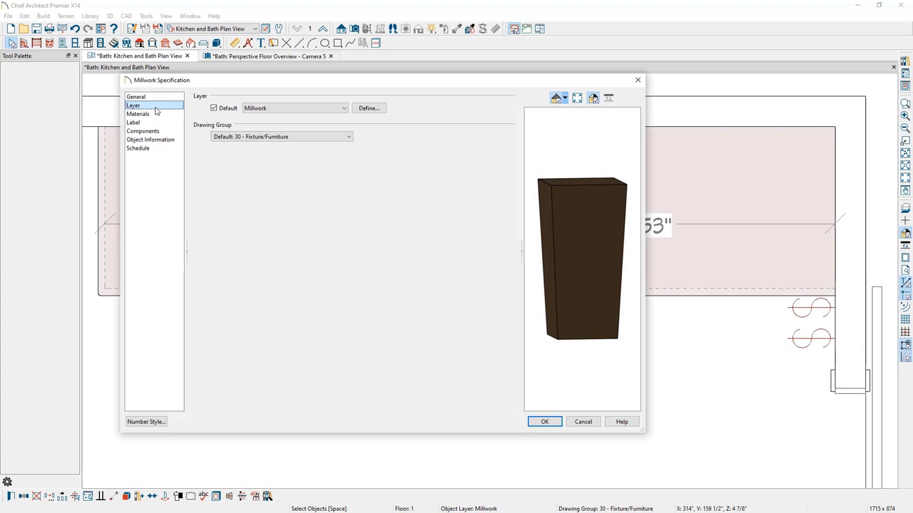
{"action": "left_click", "coordinate": [274, 113]}
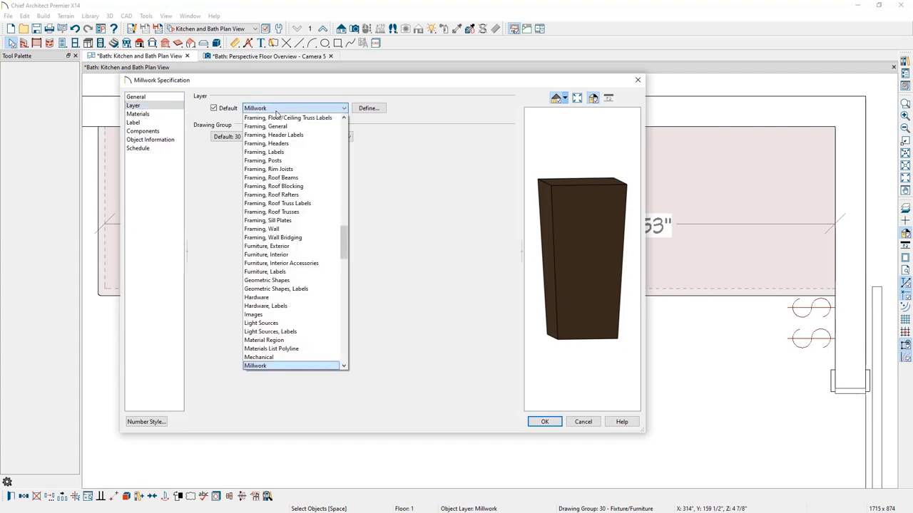
{"action": "left_click_drag", "start_coordinate": [343, 236], "coordinate": [363, 157]}
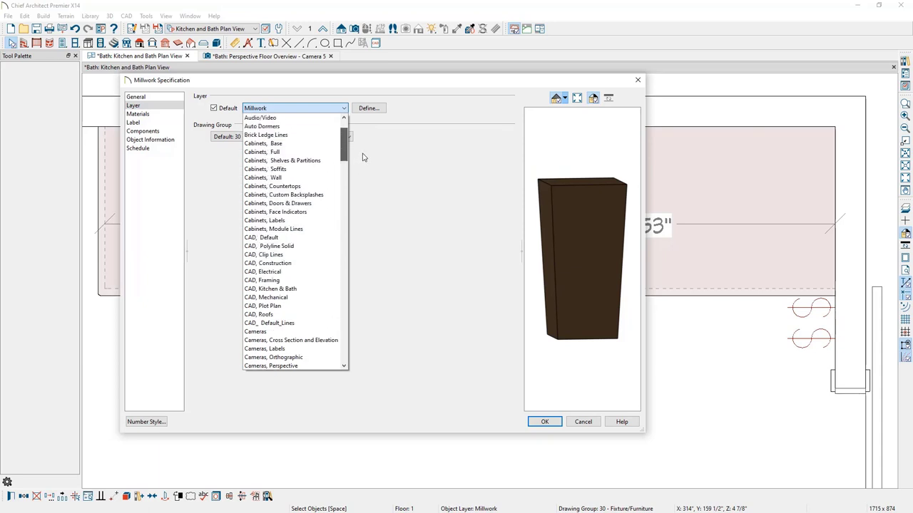
{"action": "left_click", "coordinate": [325, 147]}
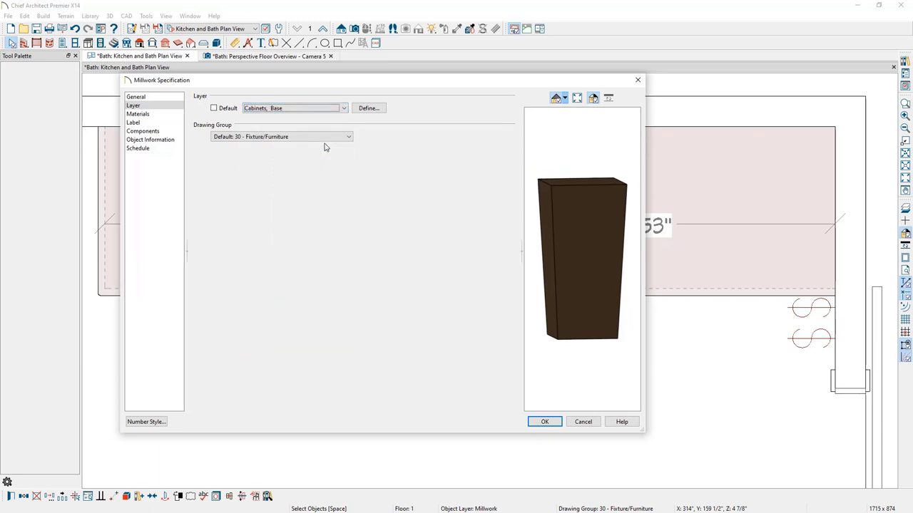
{"action": "left_click", "coordinate": [547, 424]}
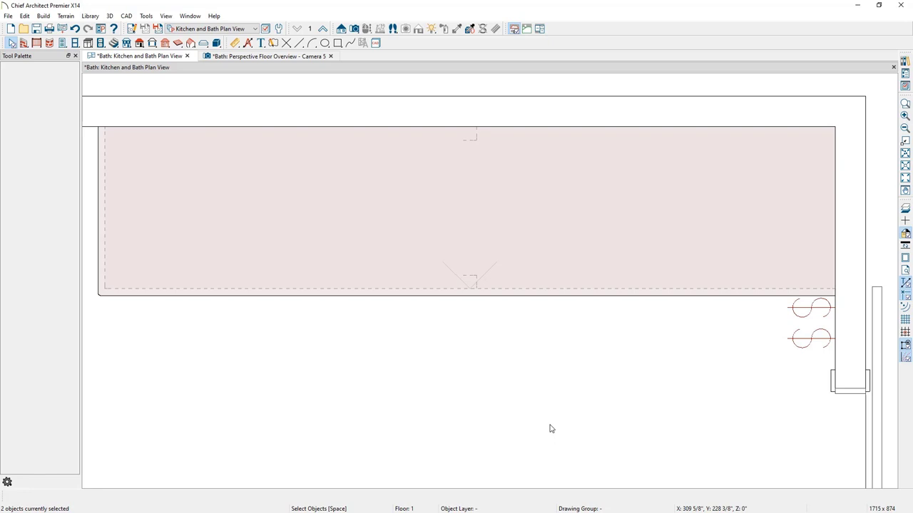
Review the Double Sink Vanity.jpg reference image and return to the perspective camera view of the vanity
{"action": "key", "text": "Escape"}
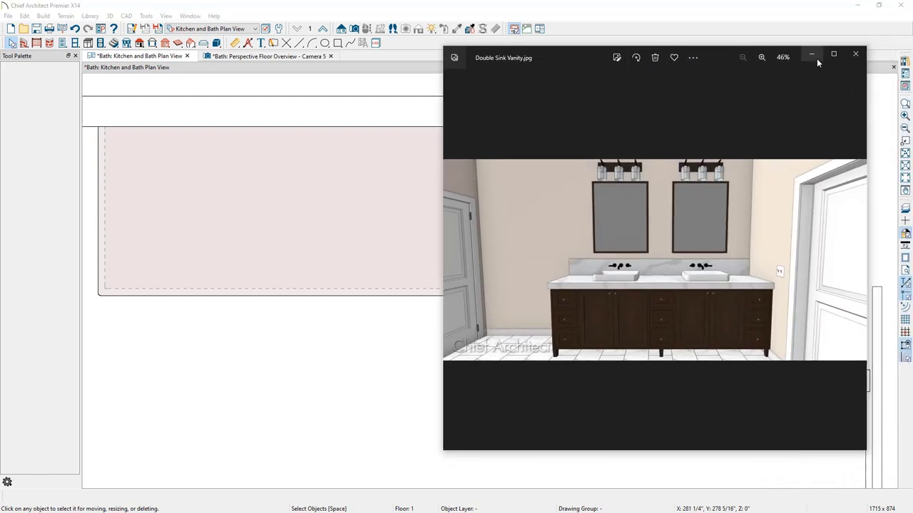
{"action": "left_click", "coordinate": [831, 54]}
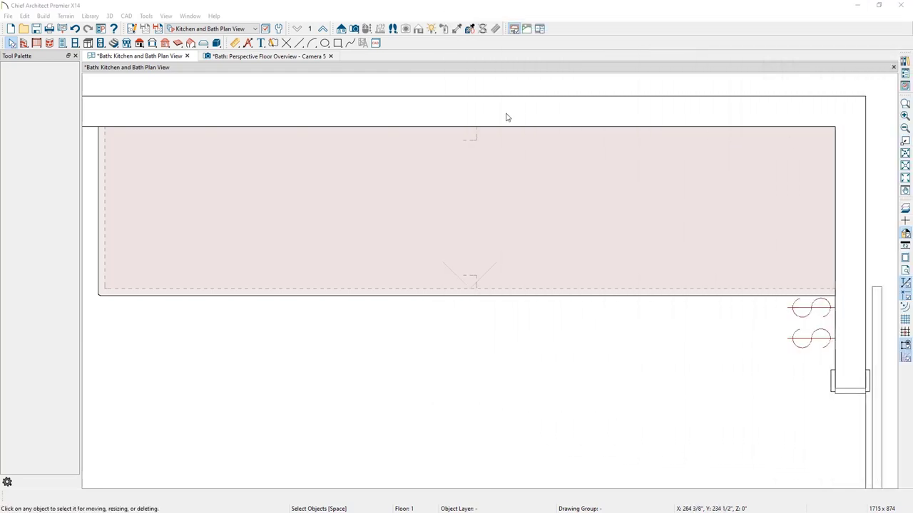
{"action": "left_click", "coordinate": [286, 57]}
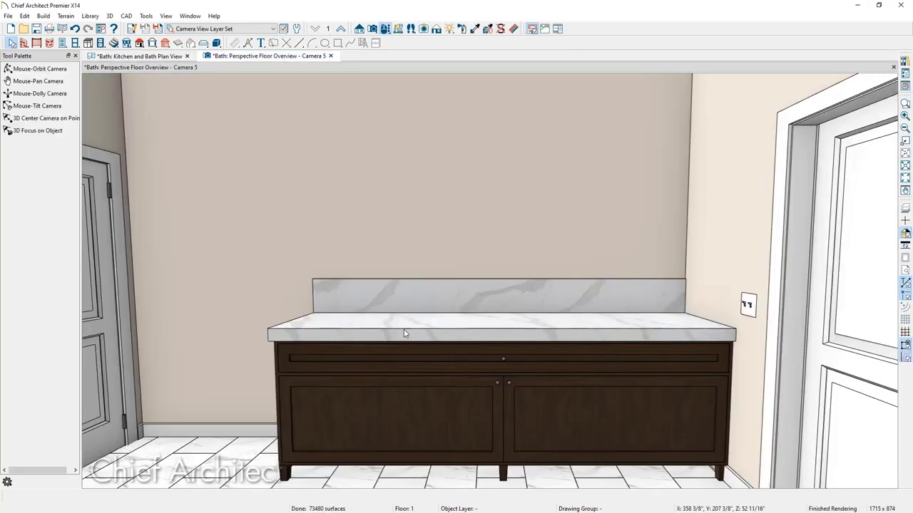
Delete the double door, its leftover opening and the extra horizontal separation from the base cabinet's front, keeping only the drawer between two separations
{"action": "double_click", "coordinate": [417, 349]}
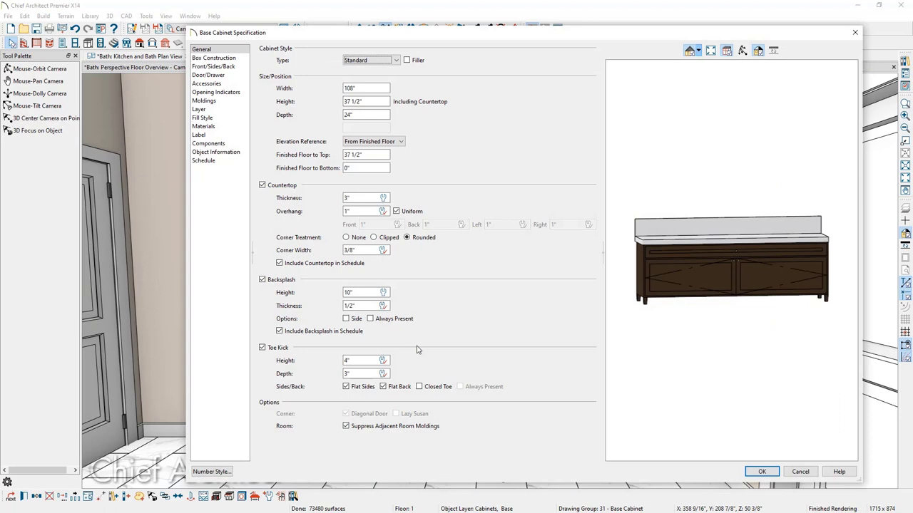
{"action": "left_click", "coordinate": [733, 277]}
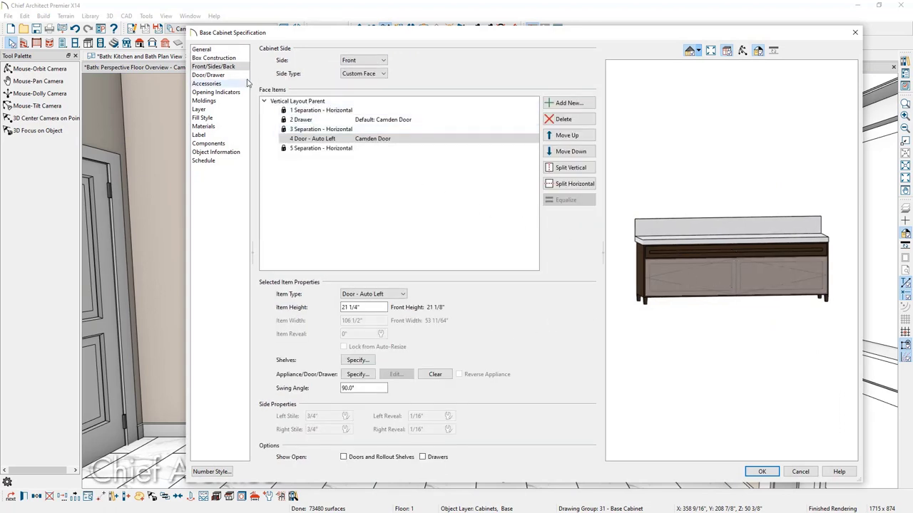
{"action": "left_click", "coordinate": [299, 140]}
{"action": "left_click", "coordinate": [555, 121]}
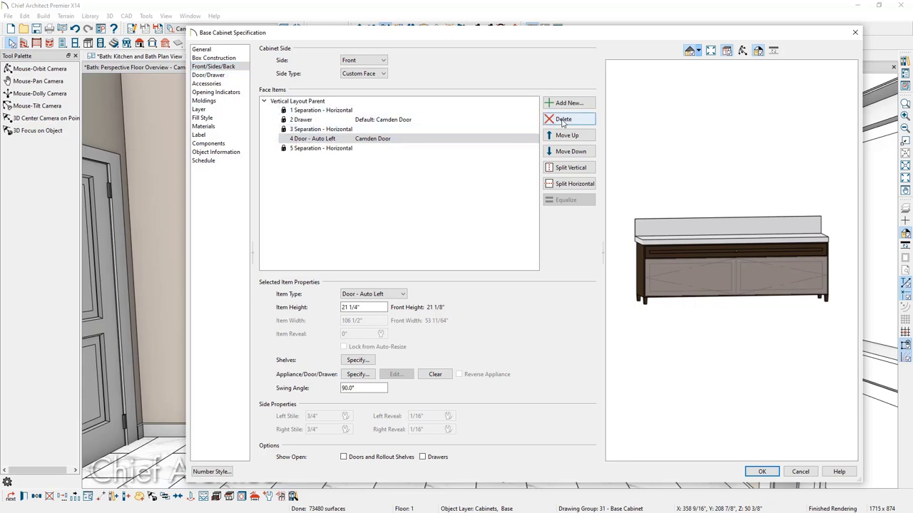
{"action": "left_click", "coordinate": [567, 120]}
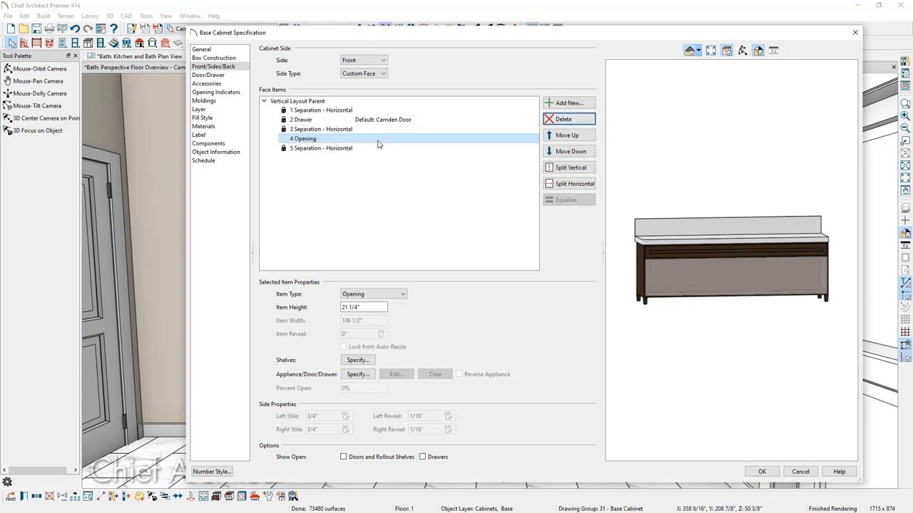
{"action": "left_click", "coordinate": [564, 119]}
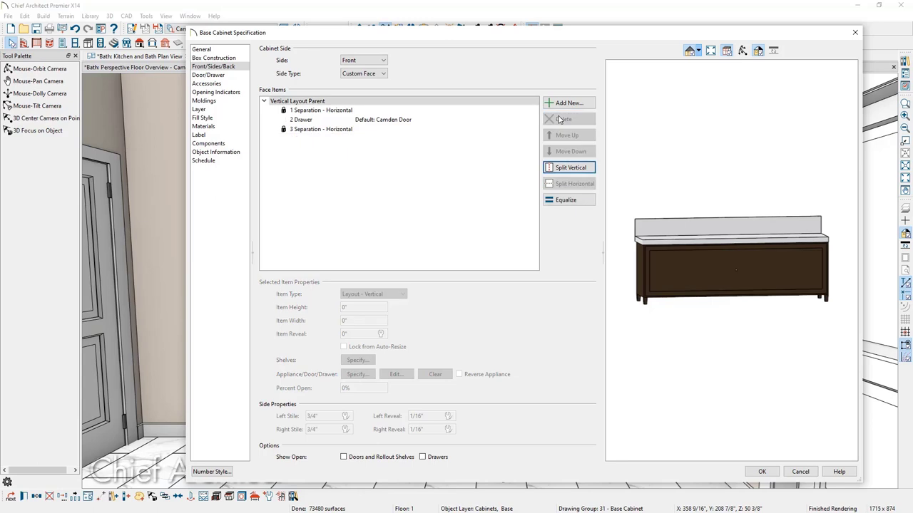
Split the full-width drawer front vertically into five side-by-side sections and change the second and fourth sections to Door - Double
{"action": "left_click", "coordinate": [680, 270]}
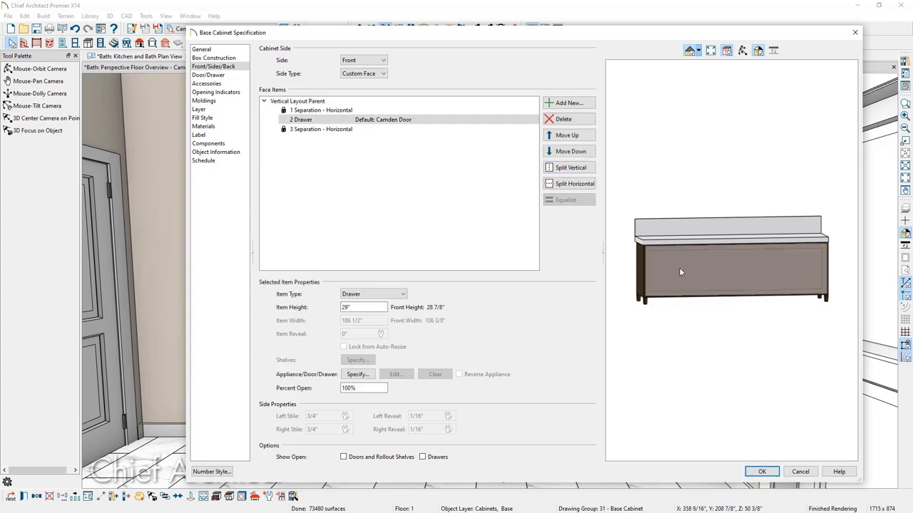
{"action": "left_click", "coordinate": [591, 169]}
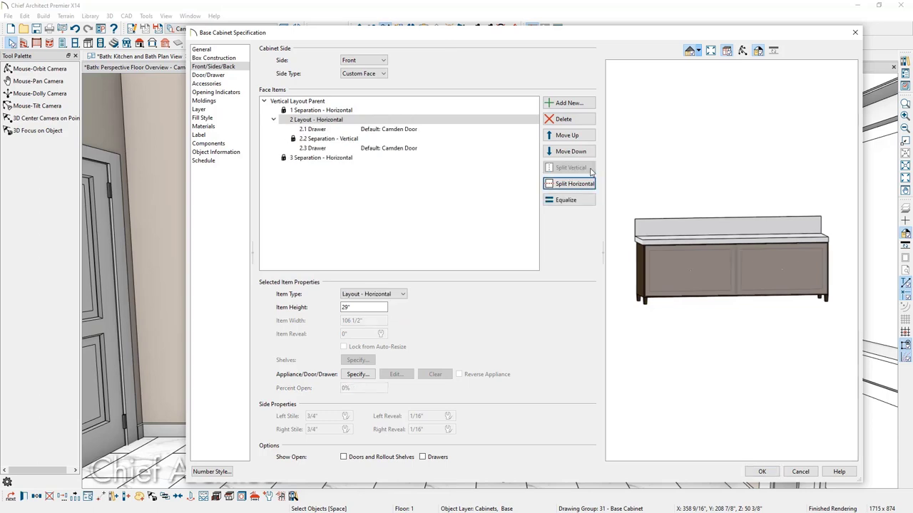
{"action": "left_click", "coordinate": [691, 259]}
{"action": "left_click", "coordinate": [768, 264]}
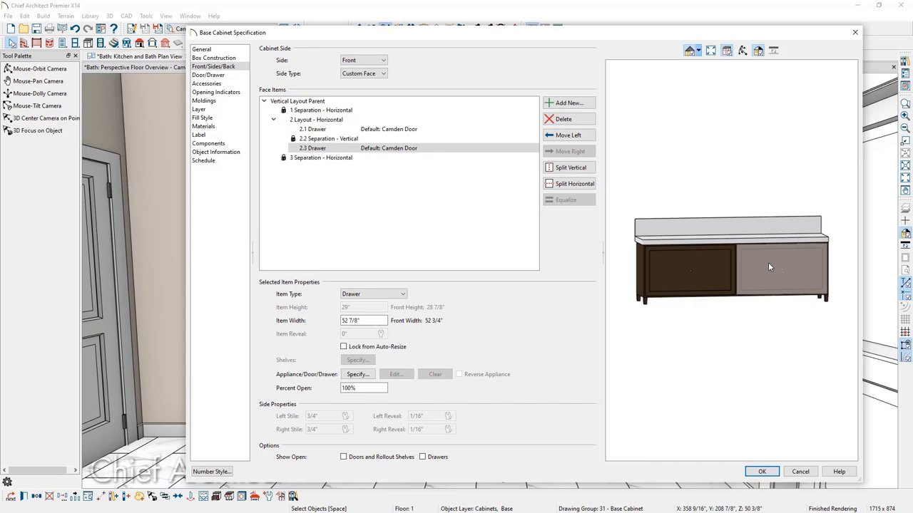
{"action": "left_click", "coordinate": [582, 171]}
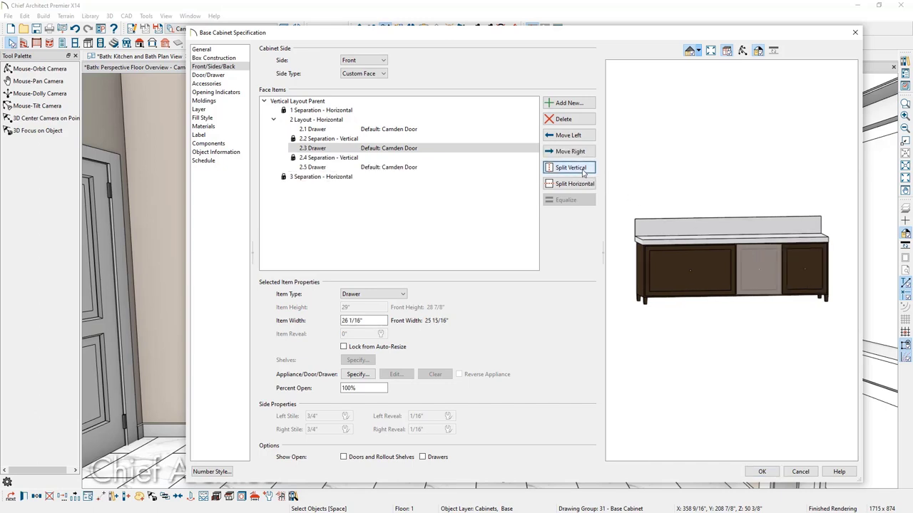
{"action": "left_click", "coordinate": [677, 258]}
{"action": "left_click", "coordinate": [574, 169]}
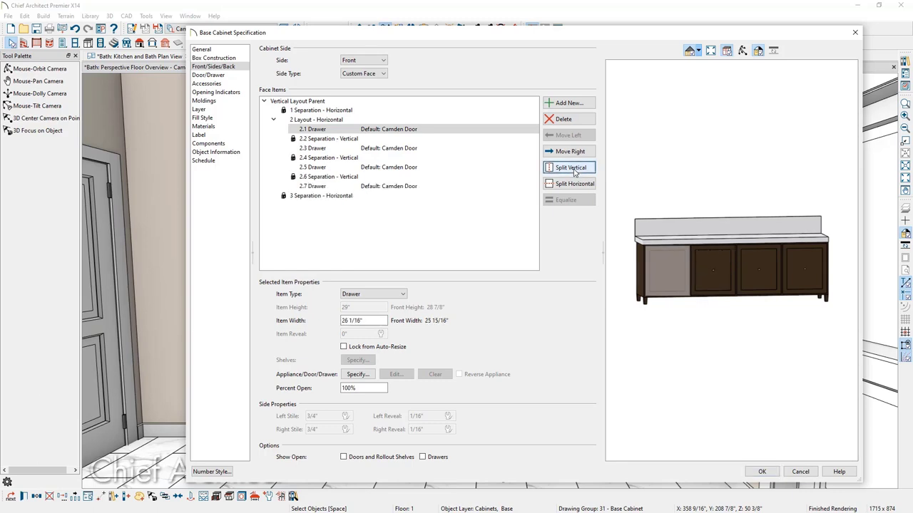
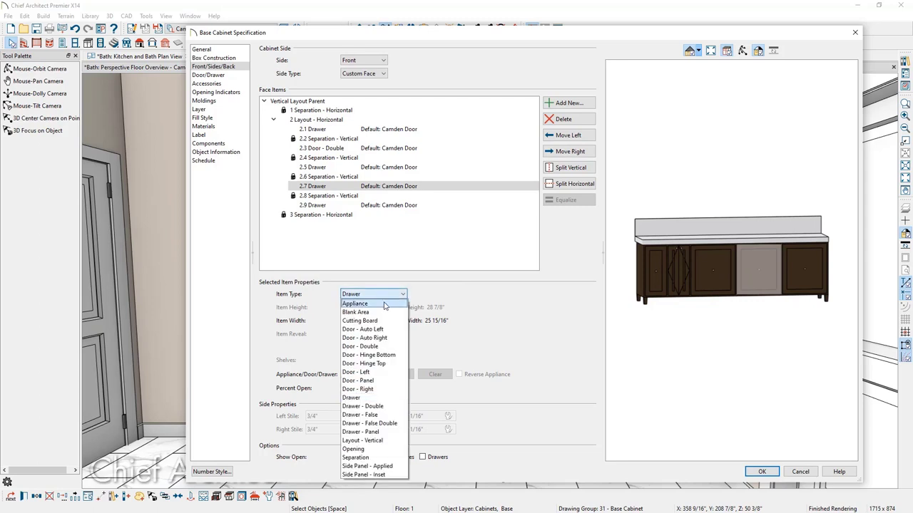
{"action": "left_click", "coordinate": [388, 346]}
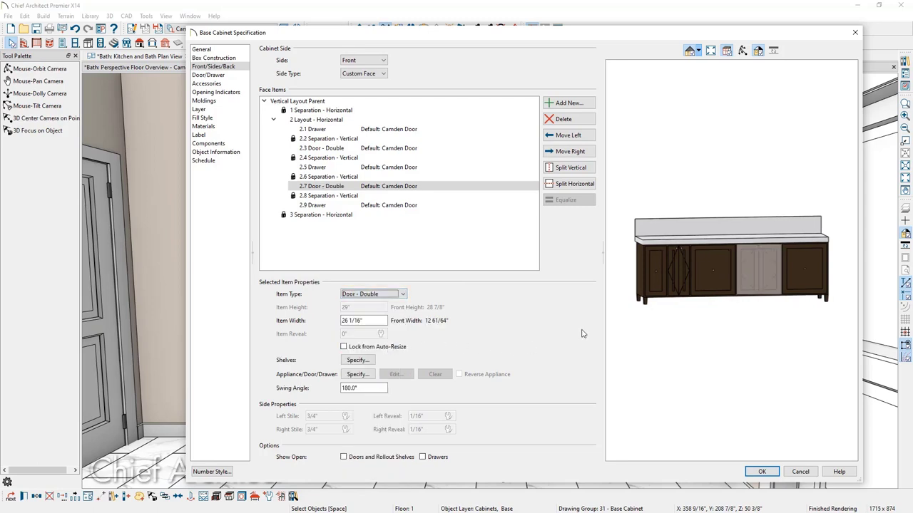
{"action": "left_click", "coordinate": [655, 191]}
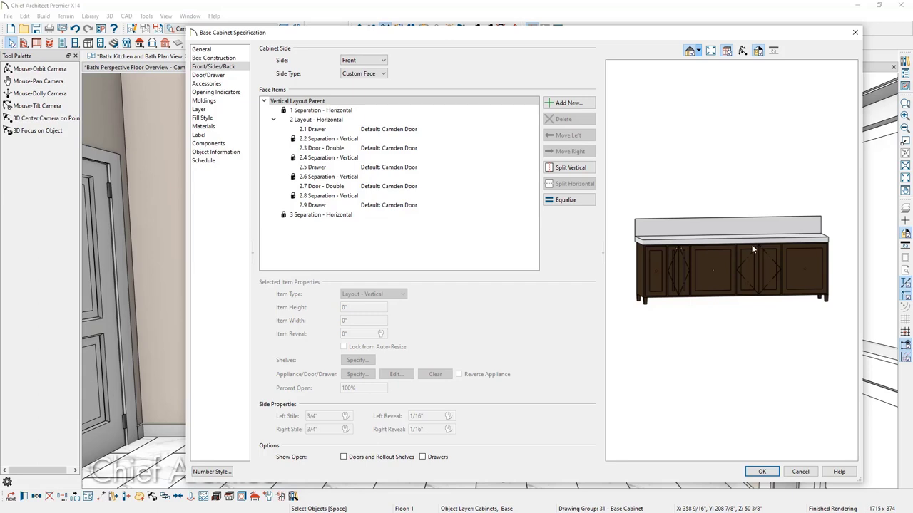
Set the item width of the drawer at the cabinet front's left end to 12"
{"action": "left_click", "coordinate": [658, 265]}
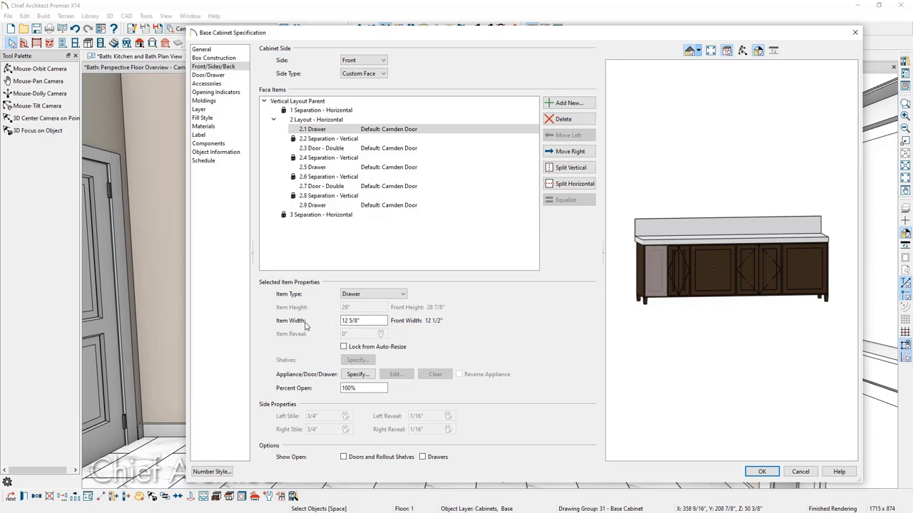
{"action": "left_click", "coordinate": [364, 322]}
{"action": "left_click_drag", "start_coordinate": [354, 320], "coordinate": [336, 322]}
{"action": "type", "text": "12"}
{"action": "key", "text": "Tab"}
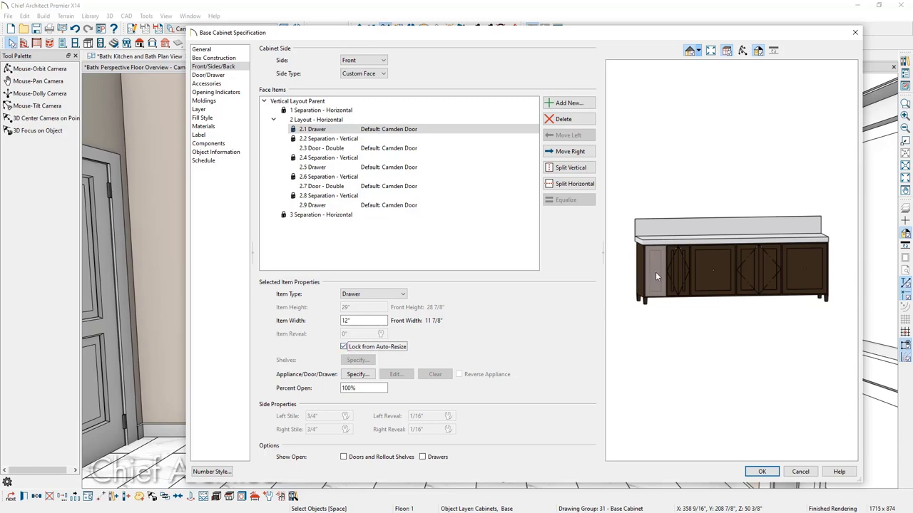
Set the item width of the middle drawer, between the two double doors, to 12"
{"action": "left_click", "coordinate": [718, 269]}
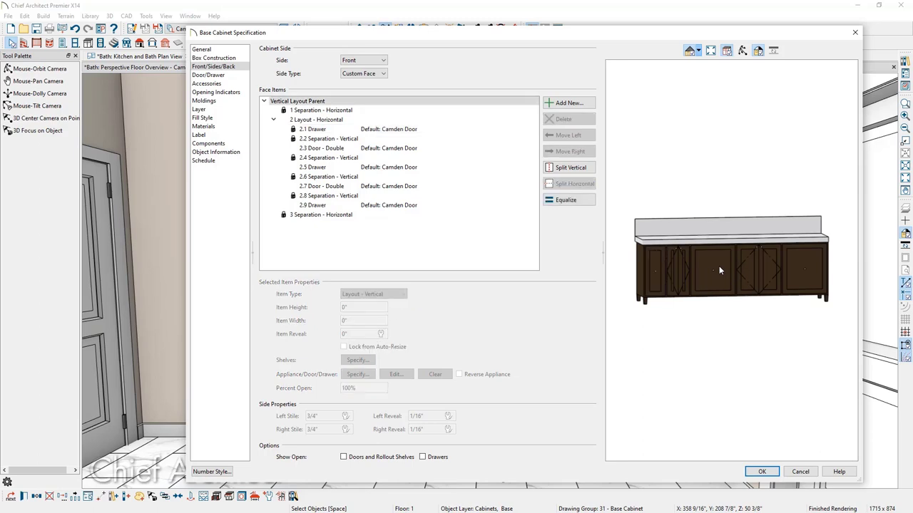
{"action": "left_click", "coordinate": [718, 266]}
{"action": "left_click_drag", "start_coordinate": [361, 321], "coordinate": [325, 319]}
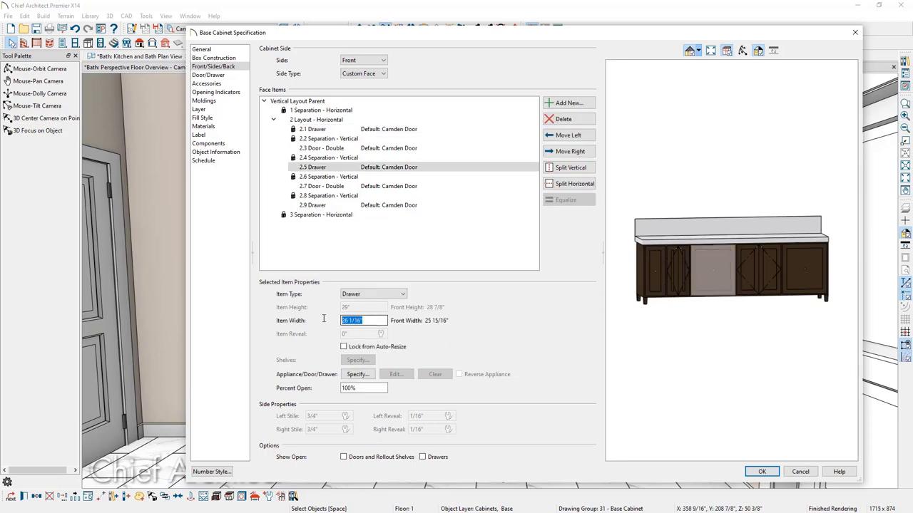
{"action": "type", "text": "12"}
{"action": "key", "text": "Tab"}
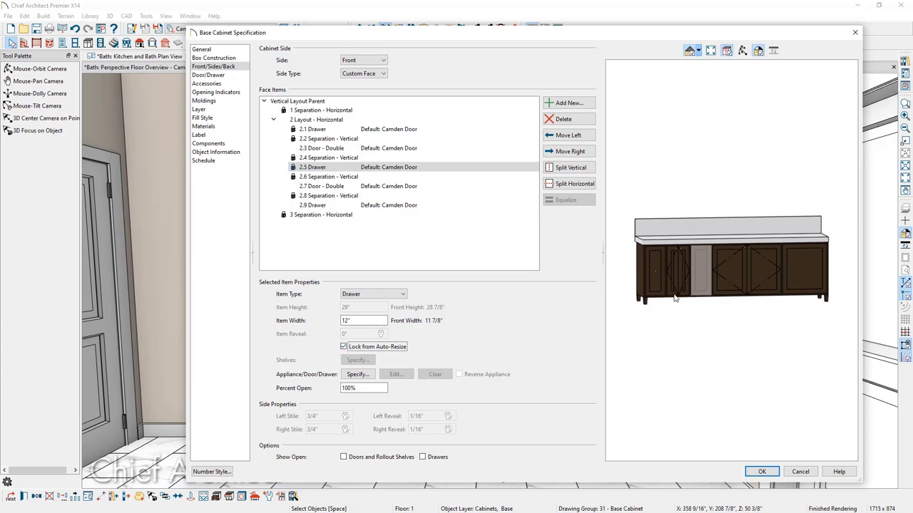
Set the item width of the drawer at the cabinet front's right end to 12"
{"action": "left_click", "coordinate": [803, 266]}
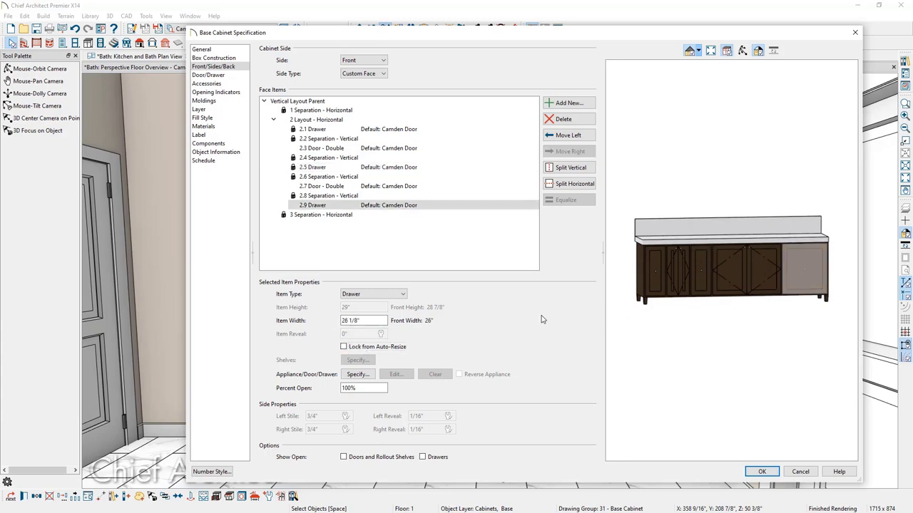
{"action": "left_click_drag", "start_coordinate": [373, 318], "coordinate": [340, 321]}
{"action": "type", "text": "12"}
{"action": "key", "text": "Tab"}
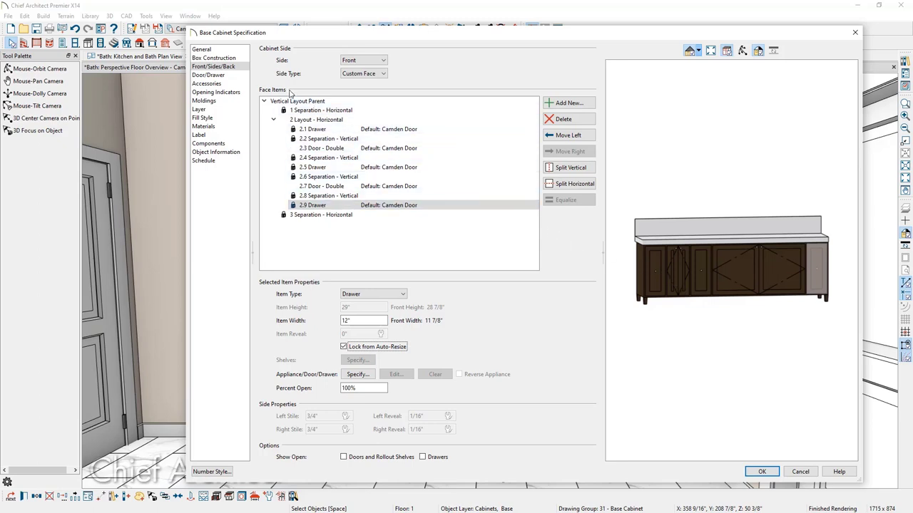
Equalize the sections of the horizontal layout, check the widths of both double doors and accept the cabinet changes
{"action": "left_click", "coordinate": [318, 121]}
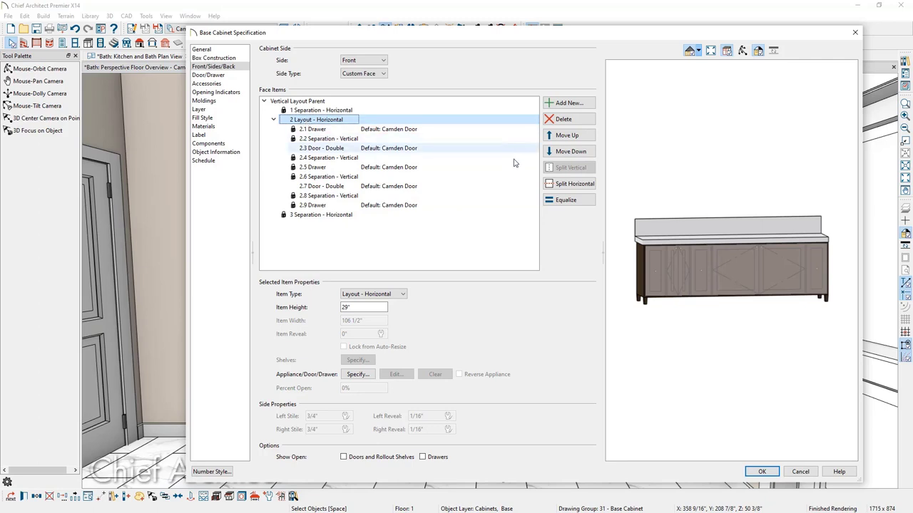
{"action": "left_click", "coordinate": [575, 202]}
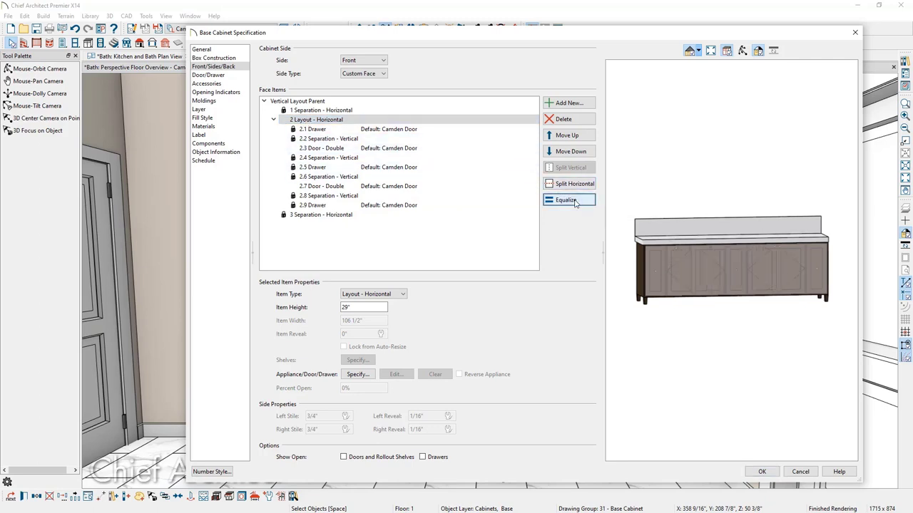
{"action": "left_click", "coordinate": [702, 268]}
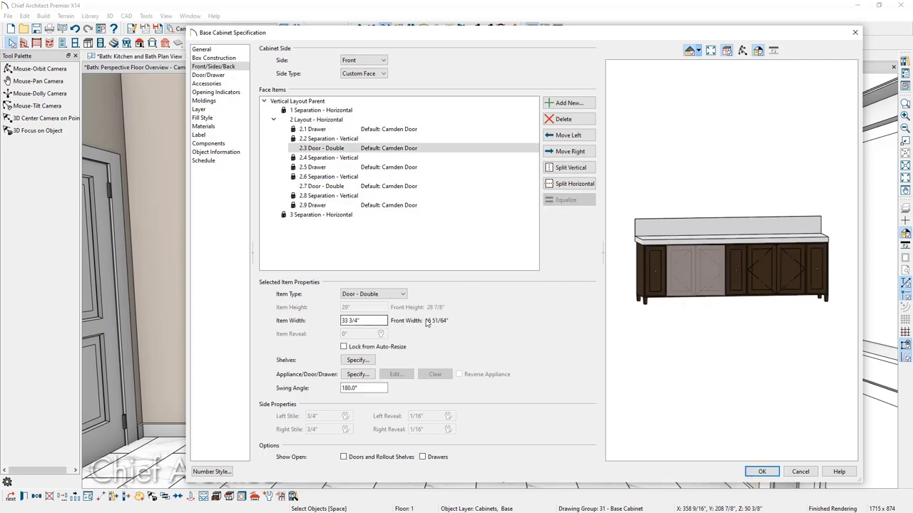
{"action": "left_click", "coordinate": [785, 276]}
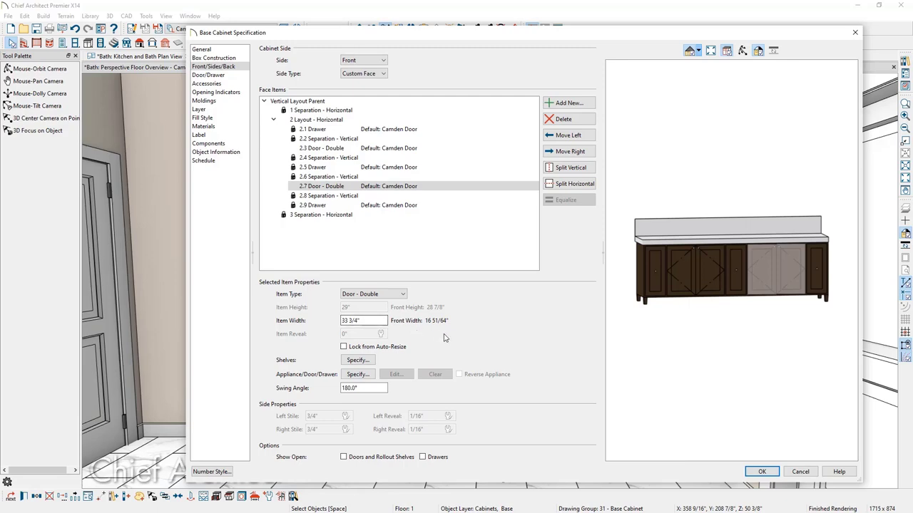
{"action": "left_click", "coordinate": [753, 471]}
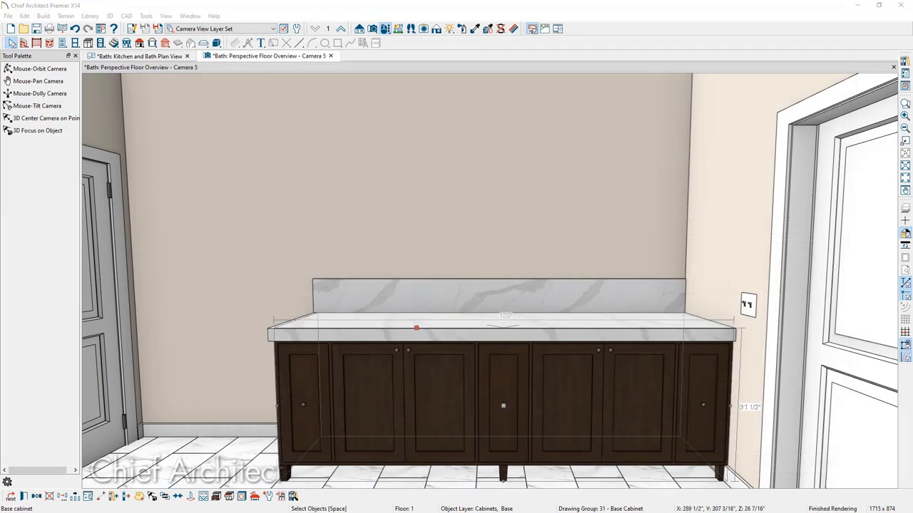
Check the double sink vanity reference image and split the drawer at the cabinet front's left end horizontally into two
{"action": "left_click_drag", "start_coordinate": [912, 86], "coordinate": [581, 90]}
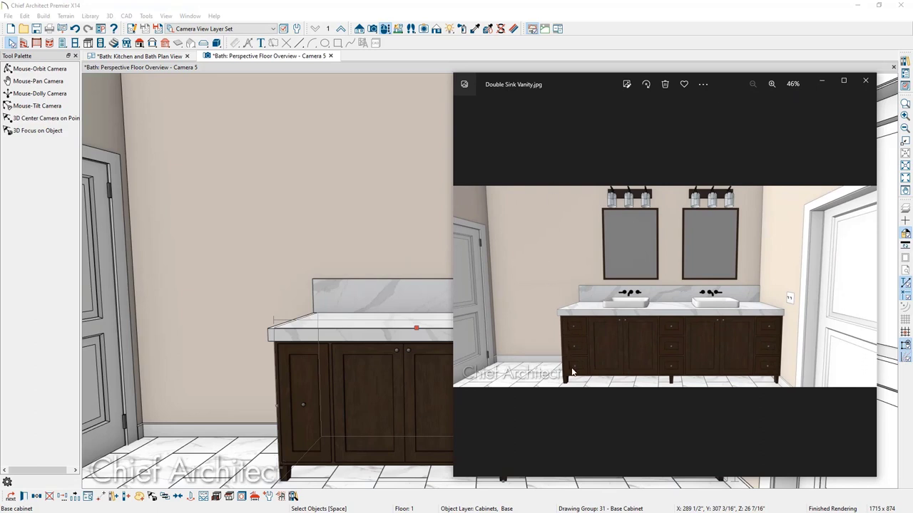
{"action": "left_click_drag", "start_coordinate": [553, 98], "coordinate": [912, 99]}
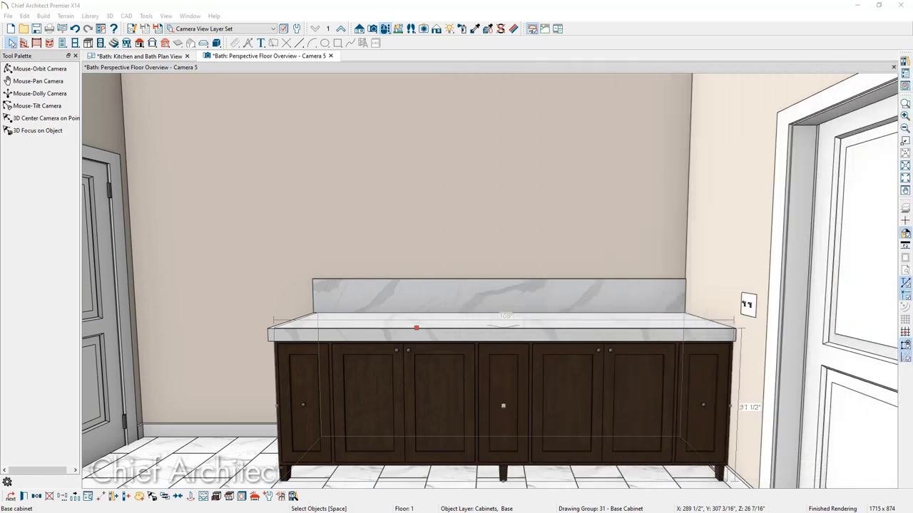
{"action": "left_click", "coordinate": [559, 348]}
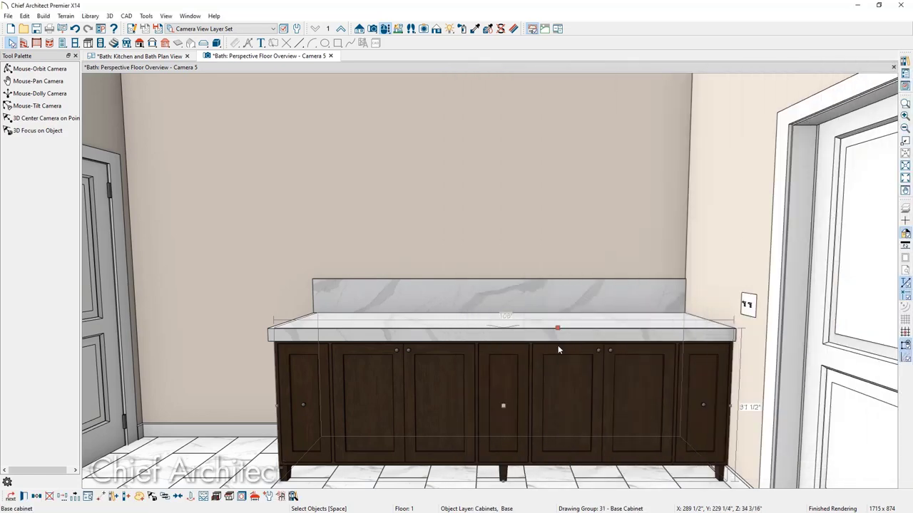
{"action": "double_click", "coordinate": [557, 347]}
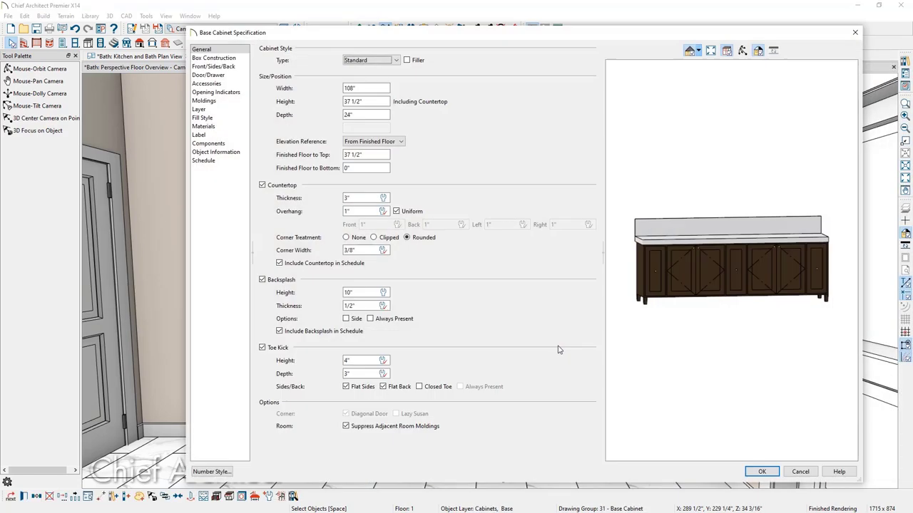
{"action": "left_click", "coordinate": [658, 275]}
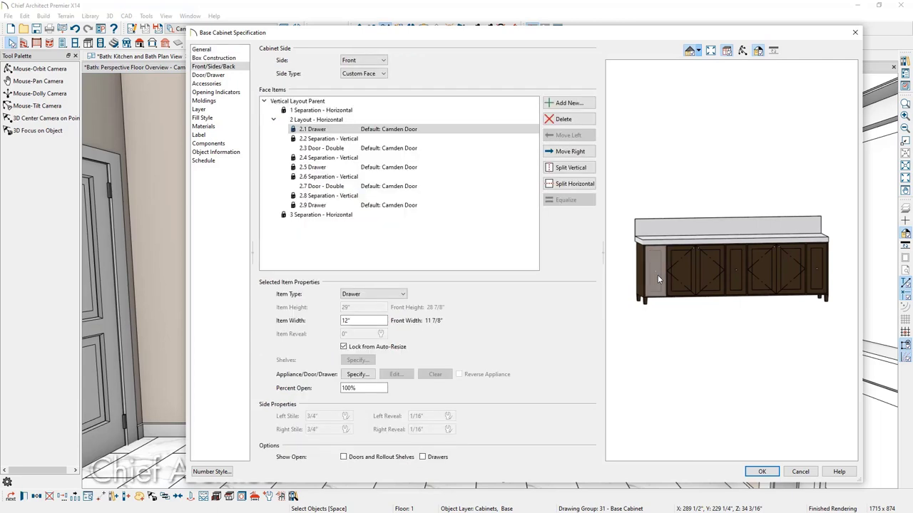
{"action": "left_click", "coordinate": [575, 184]}
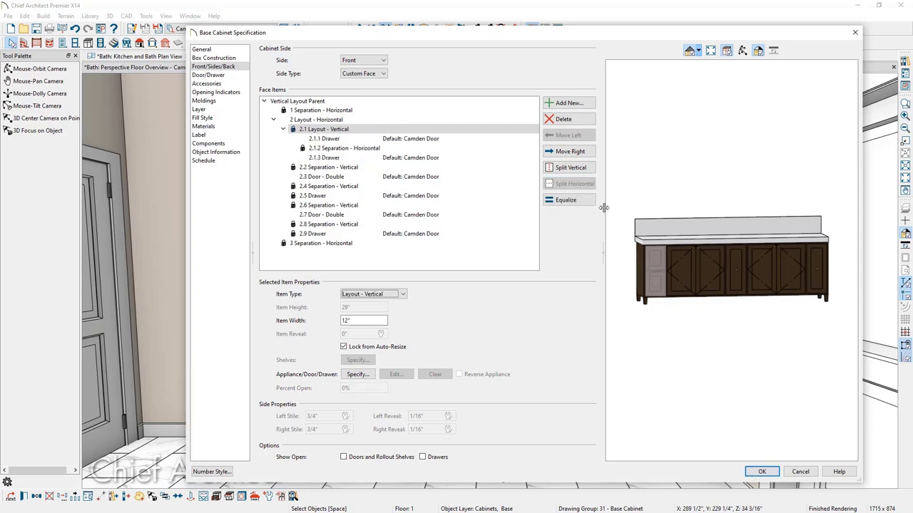
Split the lower drawer at the left end horizontally and equalize the heights of the three stacked drawers
{"action": "scroll", "coordinate": [645, 271], "scroll_direction": "up", "scroll_amount": 2}
{"action": "scroll", "coordinate": [645, 271], "scroll_direction": "up", "scroll_amount": 1}
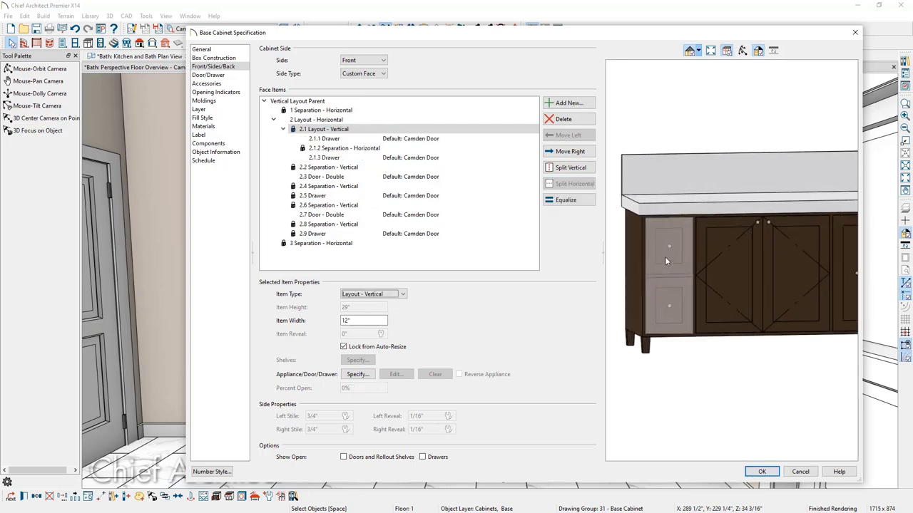
{"action": "left_click", "coordinate": [665, 257]}
{"action": "left_click", "coordinate": [666, 293]}
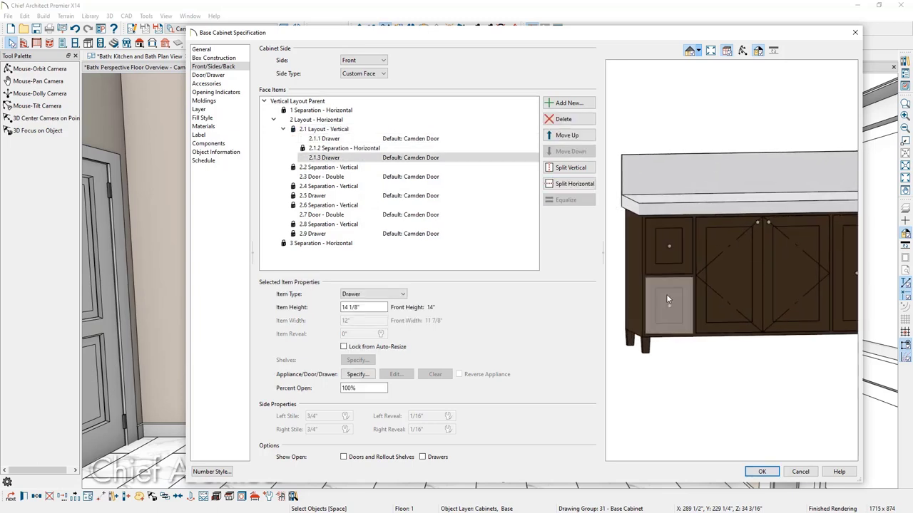
{"action": "left_click", "coordinate": [585, 185]}
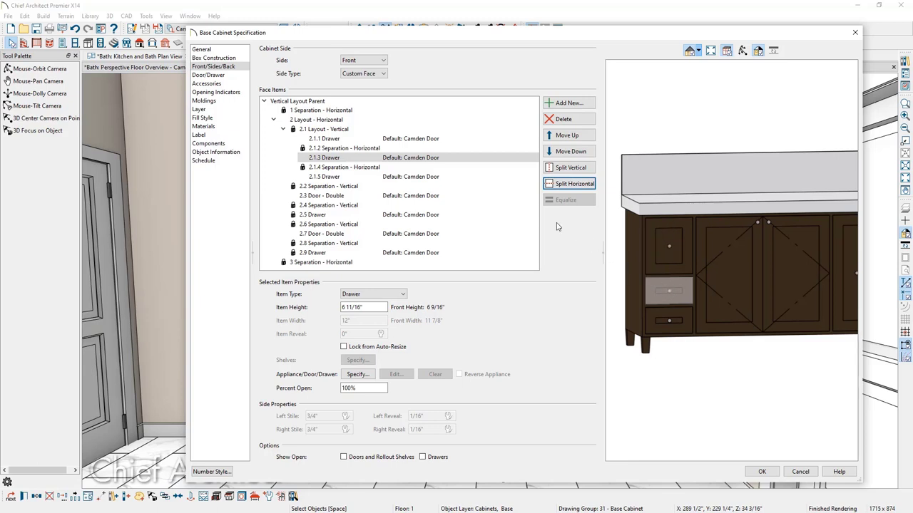
{"action": "left_click", "coordinate": [362, 130]}
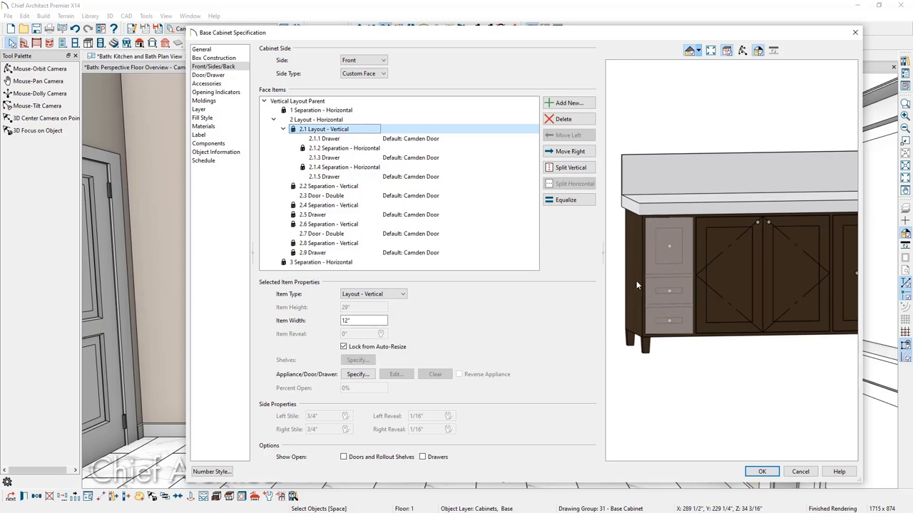
{"action": "left_click", "coordinate": [583, 203]}
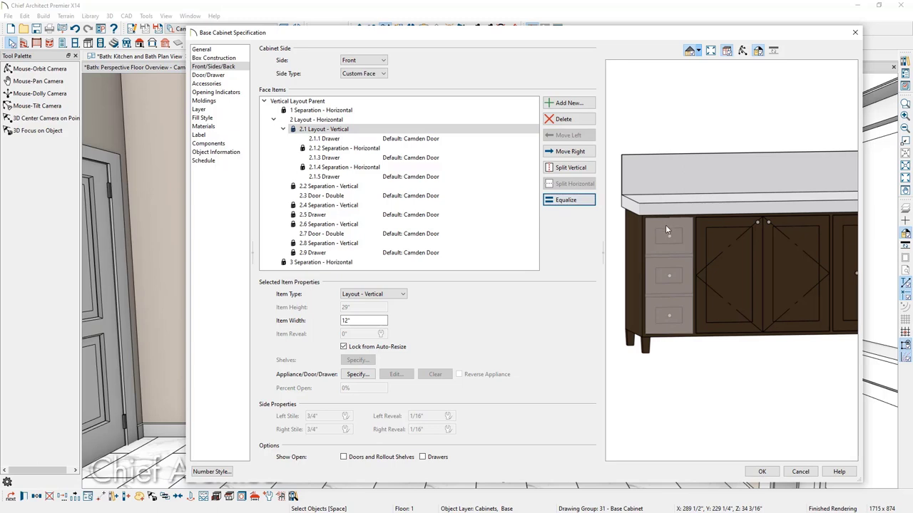
Split the middle drawer, between the two double doors, into three stacked drawers and equalize their heights
{"action": "scroll", "coordinate": [665, 224], "scroll_direction": "down", "scroll_amount": 5}
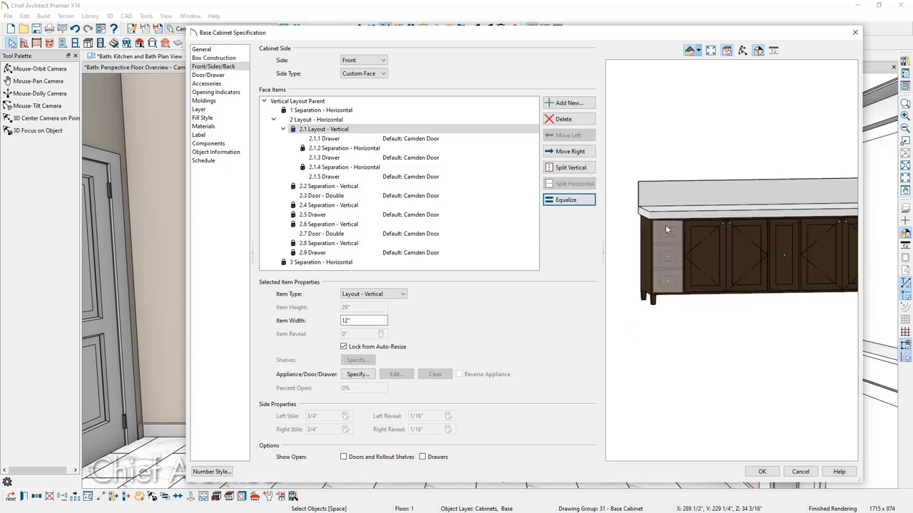
{"action": "left_click", "coordinate": [771, 251]}
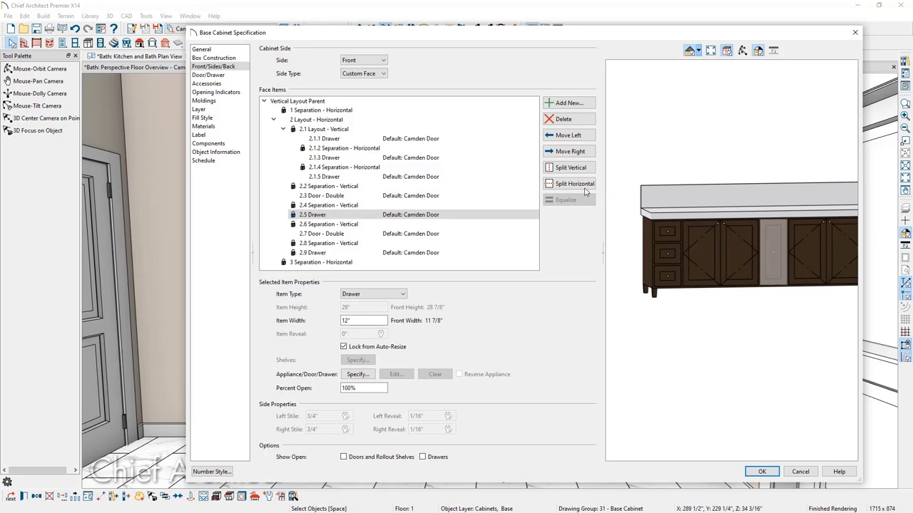
{"action": "left_click", "coordinate": [581, 186]}
{"action": "left_click", "coordinate": [773, 227]}
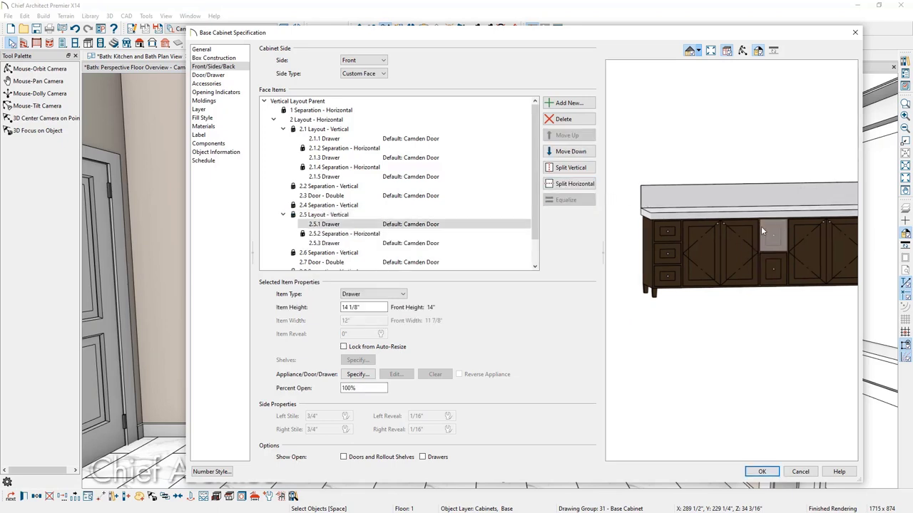
{"action": "left_click", "coordinate": [581, 187]}
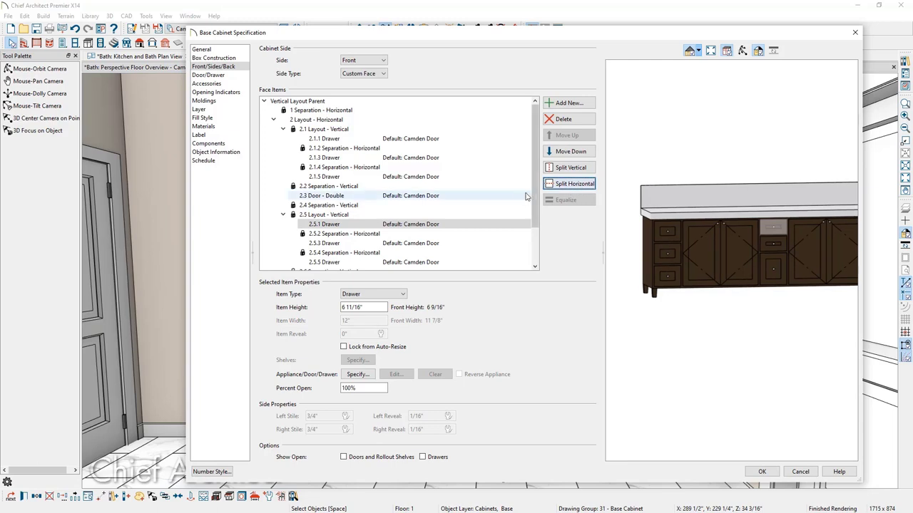
{"action": "left_click", "coordinate": [339, 216]}
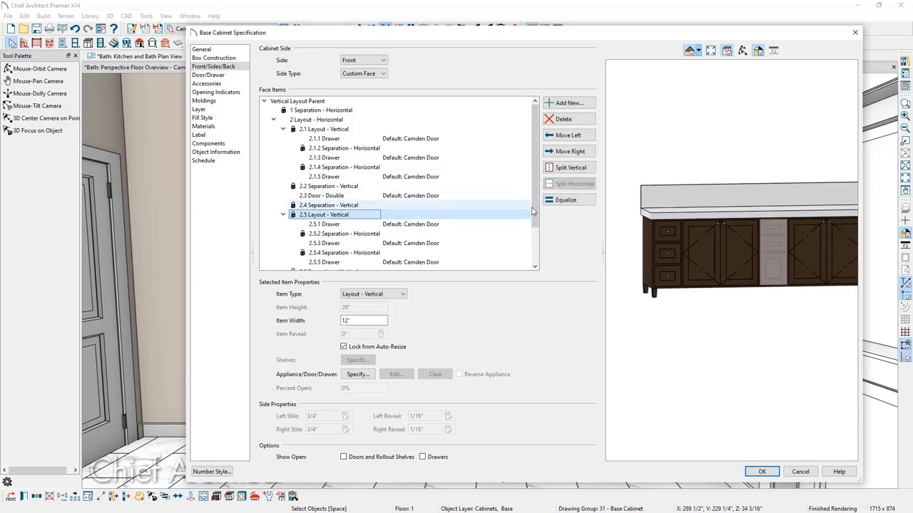
{"action": "left_click", "coordinate": [568, 201]}
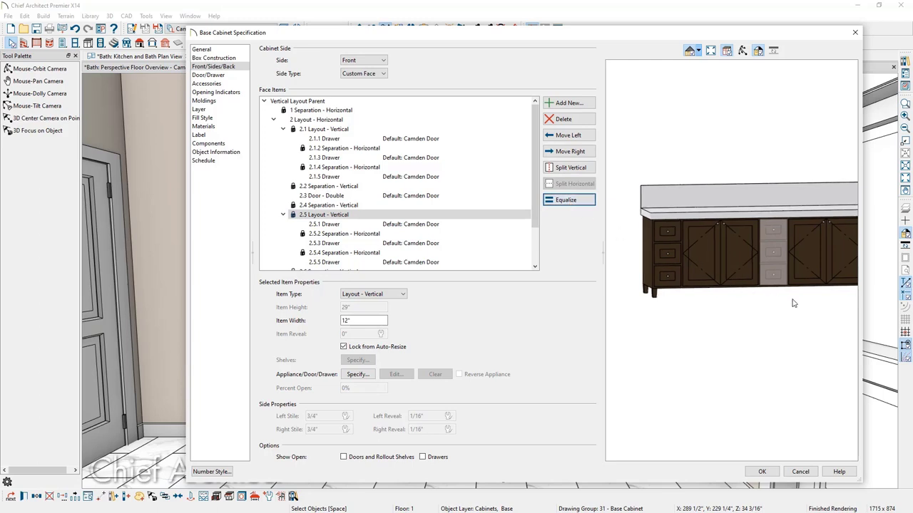
Split the drawer at the cabinet front's right end into three equal stacked drawers and accept the cabinet changes
{"action": "left_click_drag", "start_coordinate": [793, 303], "coordinate": [699, 299]}
{"action": "left_click", "coordinate": [700, 299]}
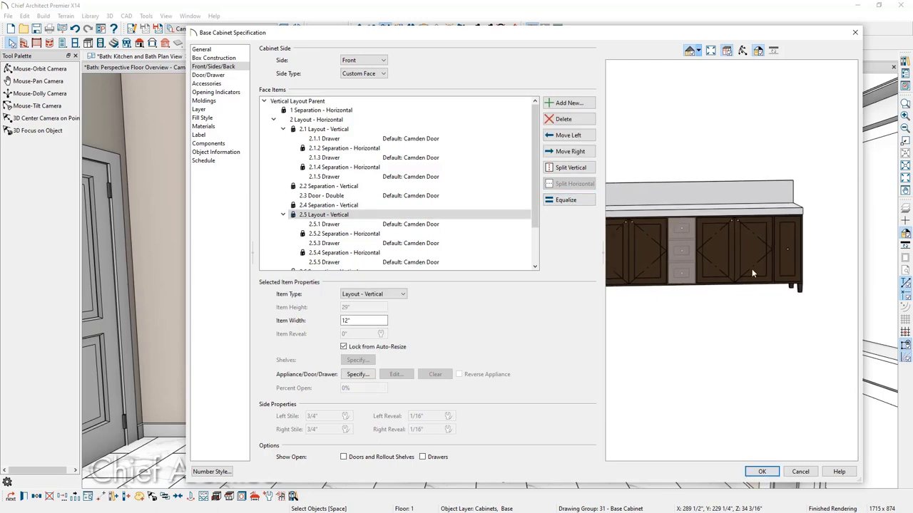
{"action": "left_click", "coordinate": [788, 257]}
{"action": "left_click", "coordinate": [574, 184]}
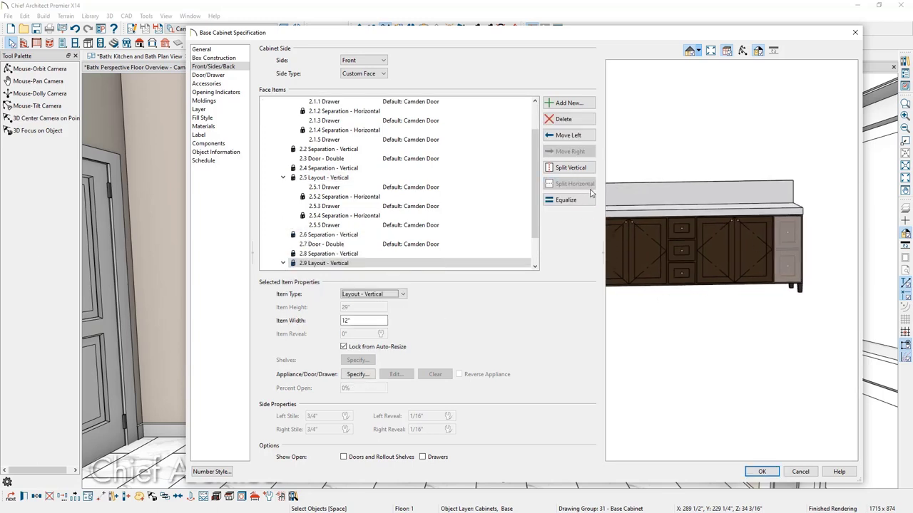
{"action": "left_click", "coordinate": [781, 233]}
{"action": "left_click", "coordinate": [574, 184]}
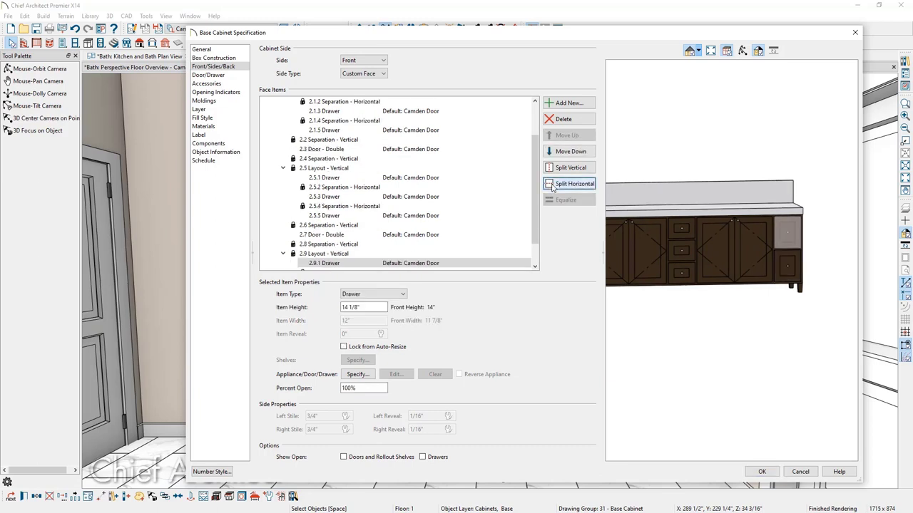
{"action": "left_click", "coordinate": [348, 254]}
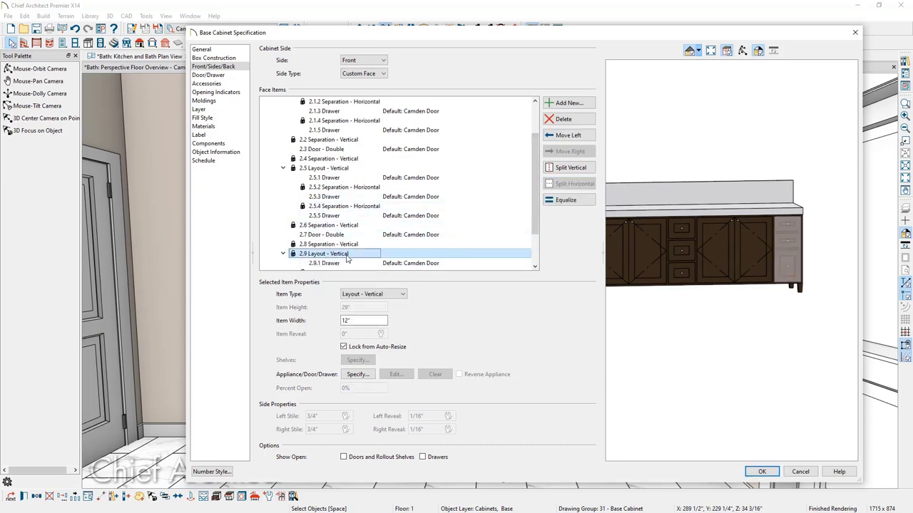
{"action": "left_click", "coordinate": [566, 199]}
{"action": "left_click", "coordinate": [667, 305]}
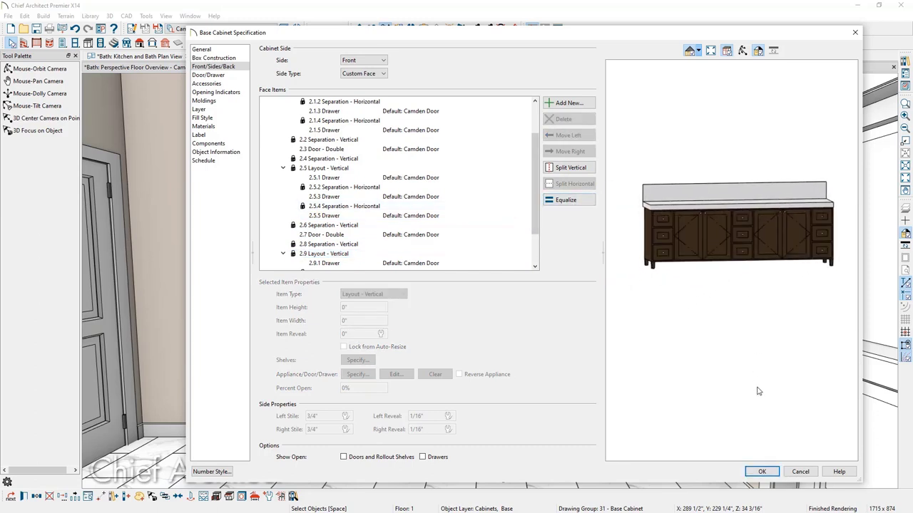
{"action": "left_click", "coordinate": [760, 472]}
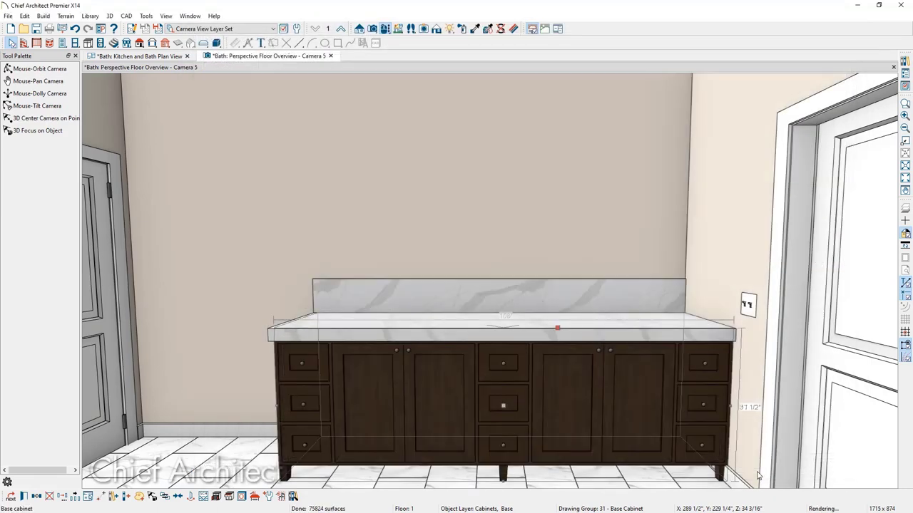
{"action": "key", "text": "Escape"}
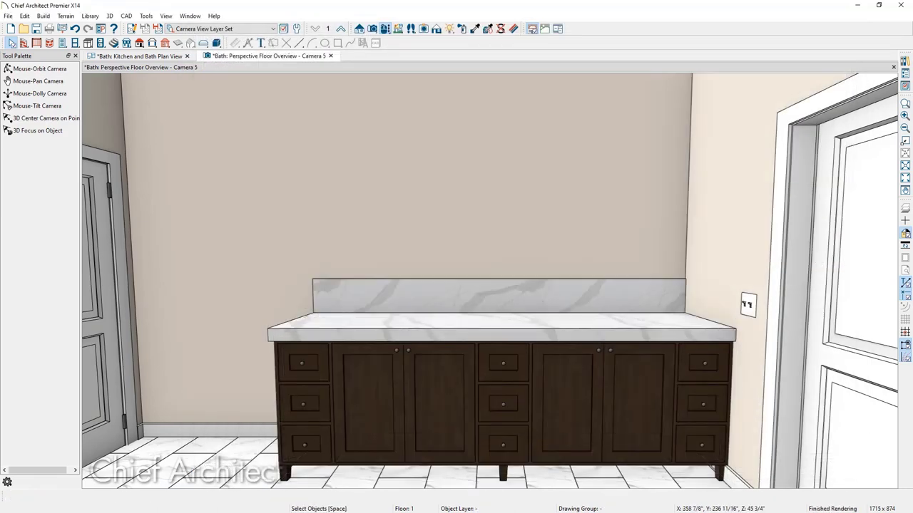
Examine the sinks, faucets, mirrors and lights in the enlarged Double Sink Vanity.jpg reference image
{"action": "key", "text": "alt+Tab"}
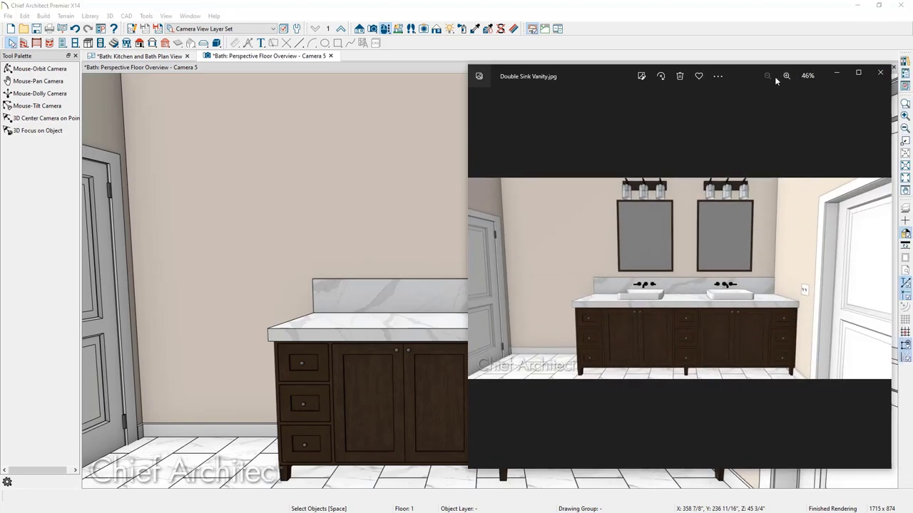
{"action": "left_click", "coordinate": [860, 73]}
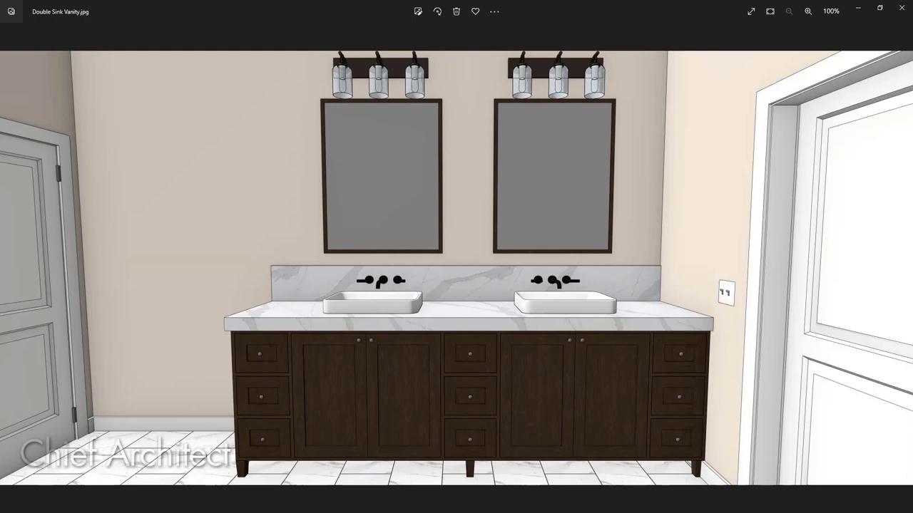
{"action": "key", "text": "alt+F4"}
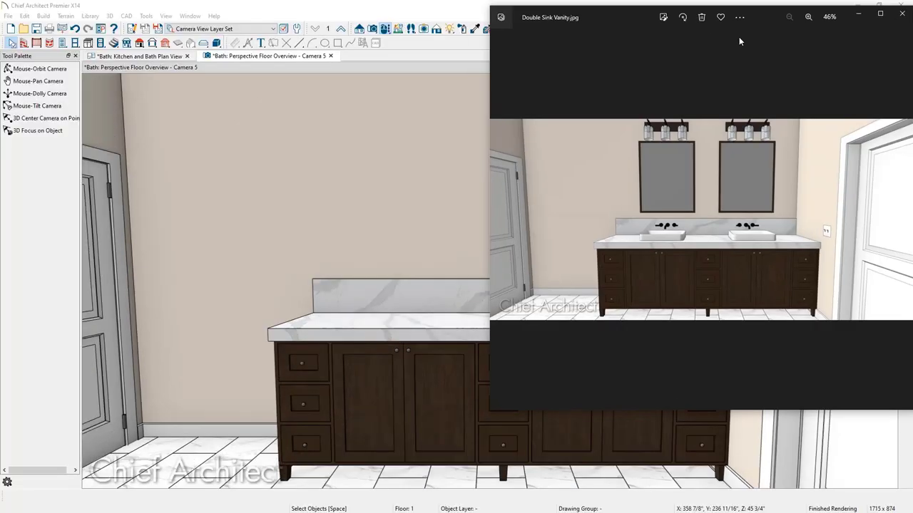
Arrange the plan view and the perspective camera view side by side, activate the plan and show the library browser
{"action": "left_click_drag", "start_coordinate": [235, 56], "coordinate": [784, 216]}
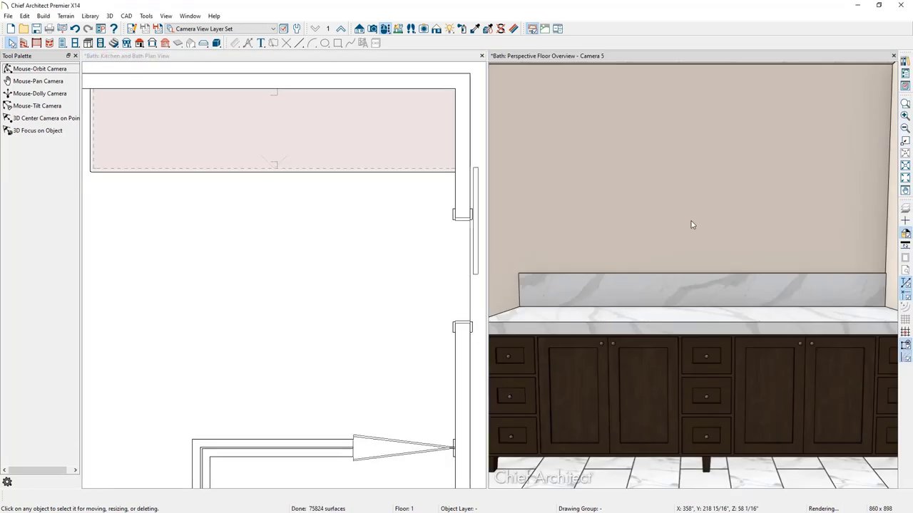
{"action": "left_click", "coordinate": [341, 211]}
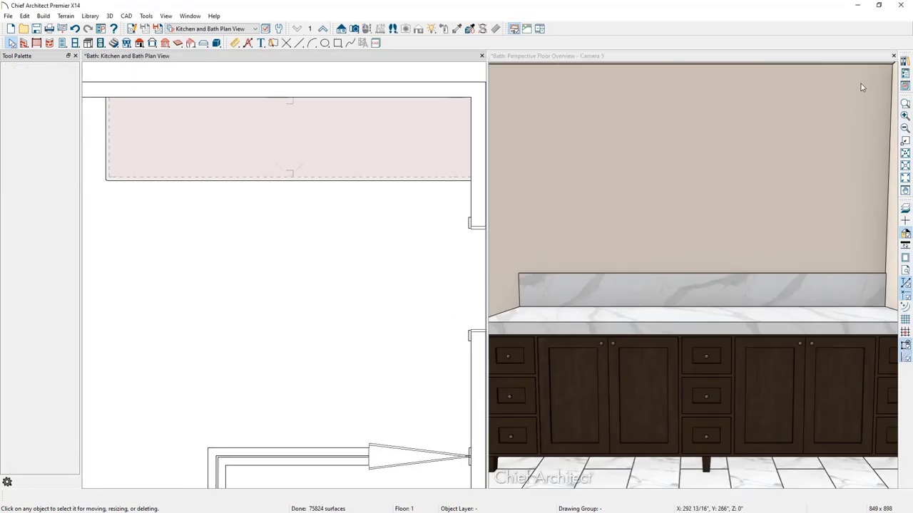
{"action": "left_click", "coordinate": [904, 62]}
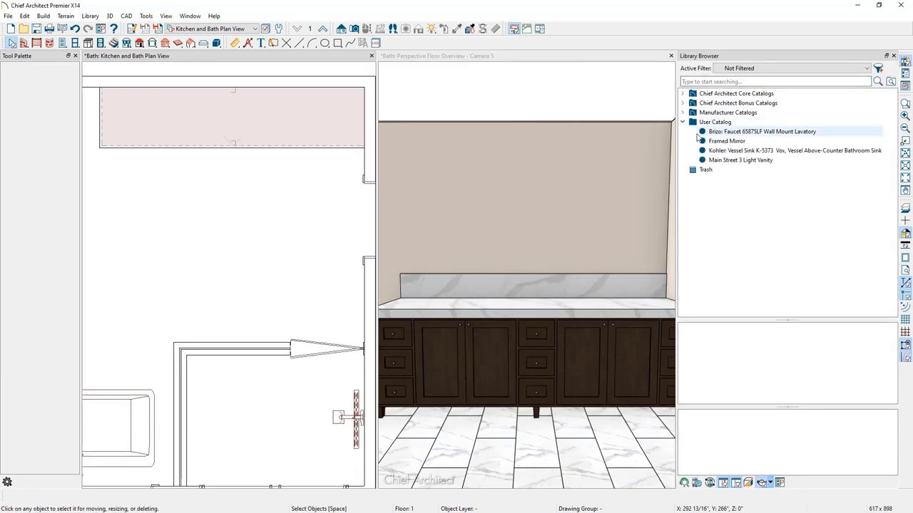
Place the Kohler K-5373 Vox vessel sink on the vanity cabinet in plan, accepting the conversion of top drawers to false fronts, and select the cabinet
{"action": "left_click", "coordinate": [719, 154]}
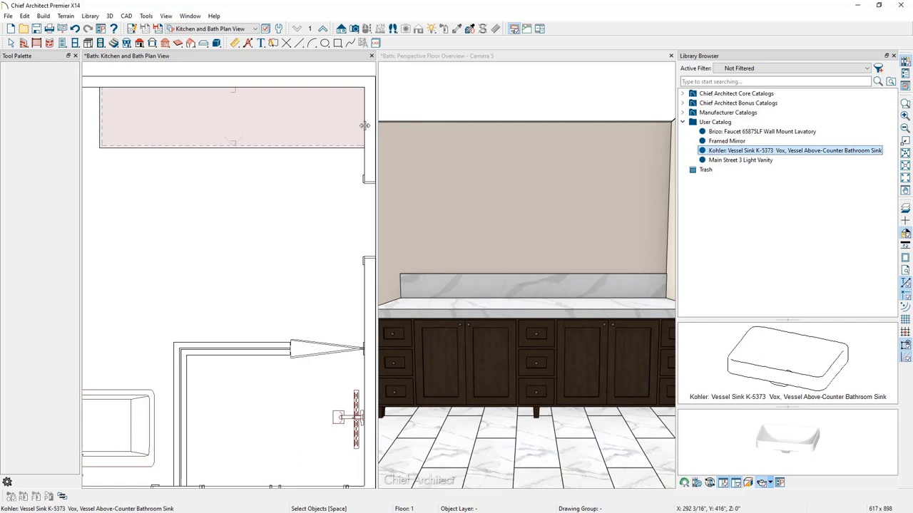
{"action": "left_click", "coordinate": [249, 121]}
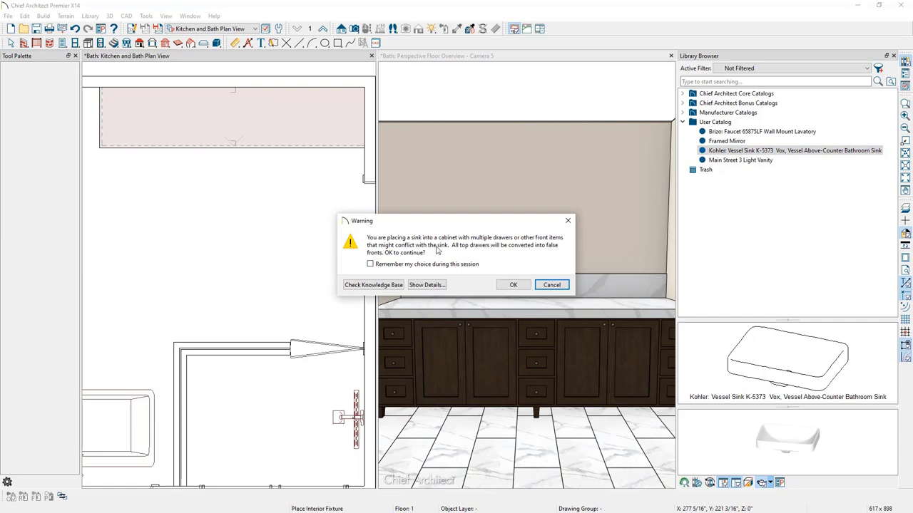
{"action": "left_click", "coordinate": [513, 285]}
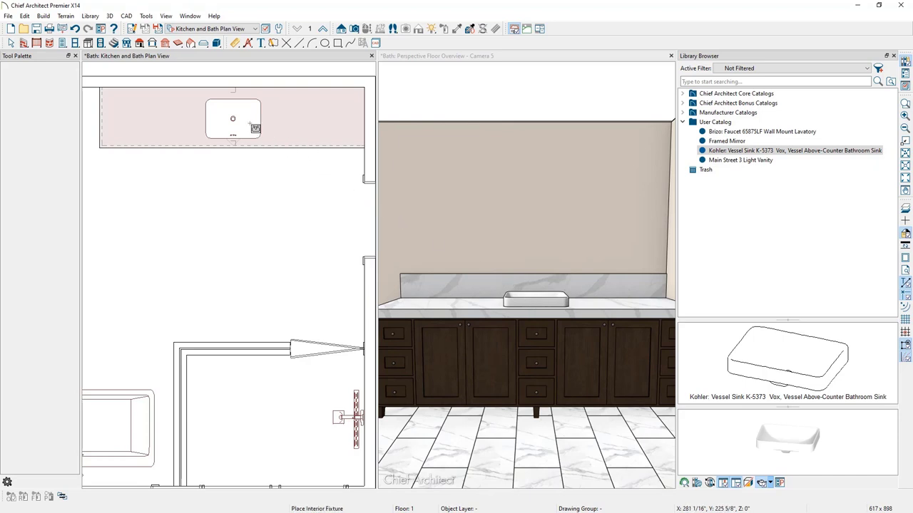
{"action": "key", "text": "space"}
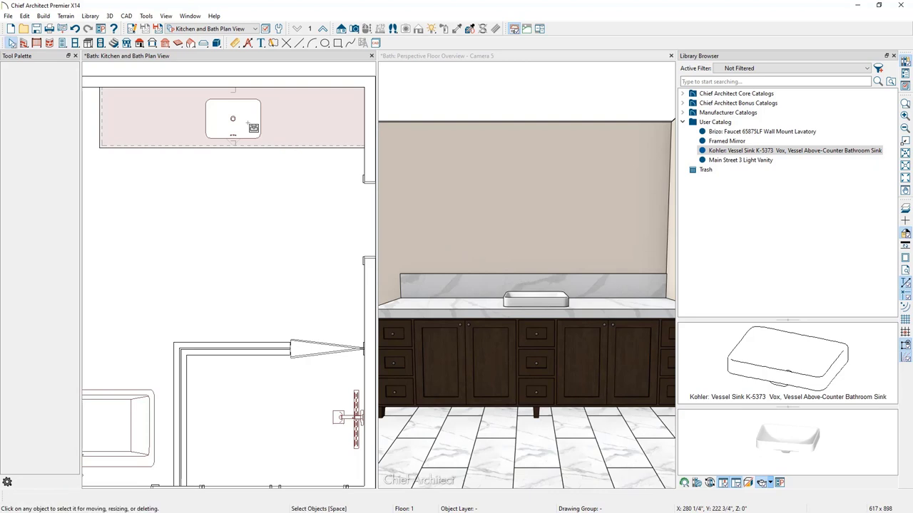
{"action": "left_click", "coordinate": [249, 127]}
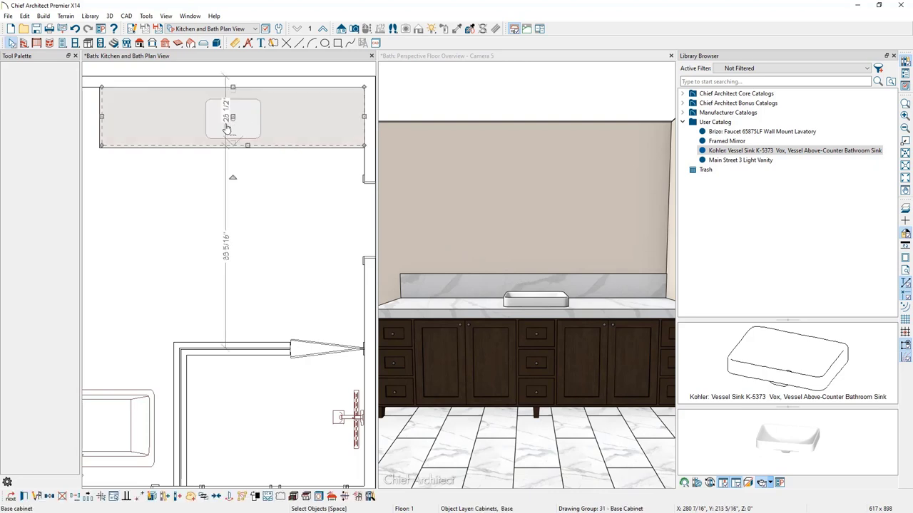
Turn off temporary dimensions and move the vessel sink along the vanity to the countertop's right half in plan
{"action": "left_click", "coordinate": [902, 284]}
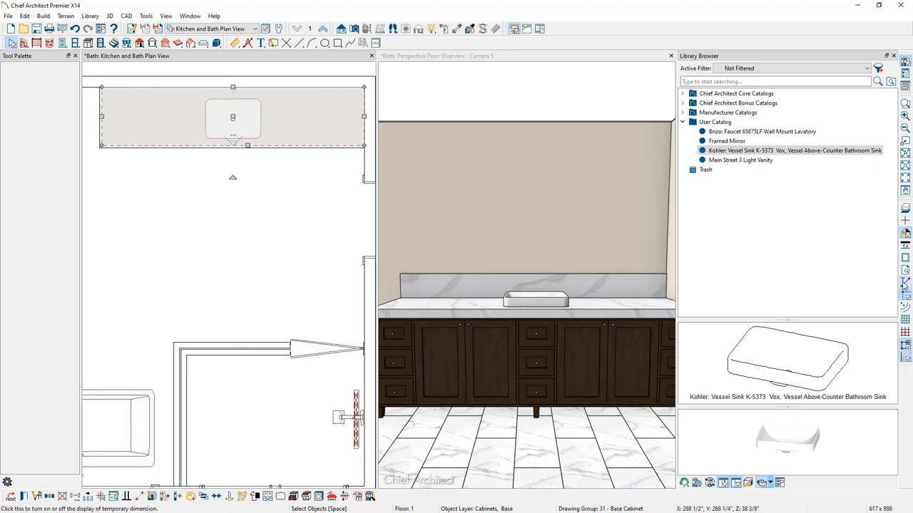
{"action": "left_click", "coordinate": [251, 119]}
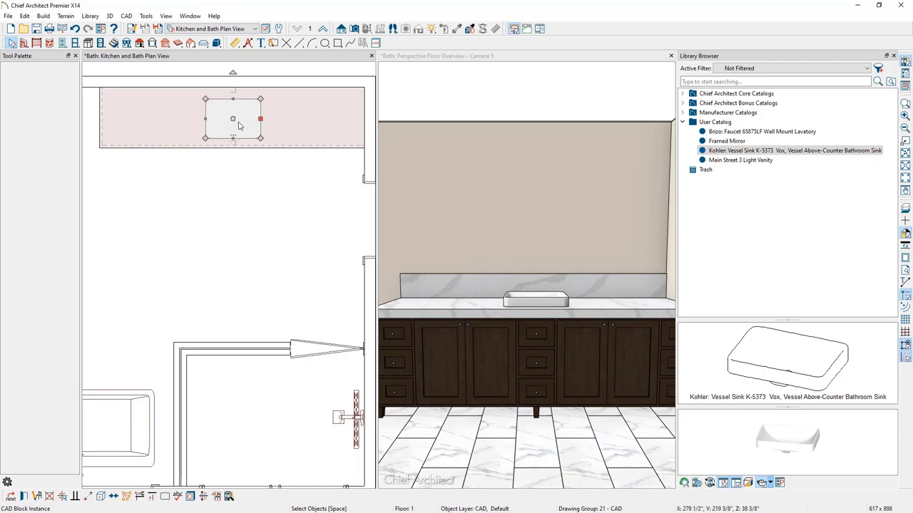
{"action": "left_click_drag", "start_coordinate": [235, 121], "coordinate": [306, 117]}
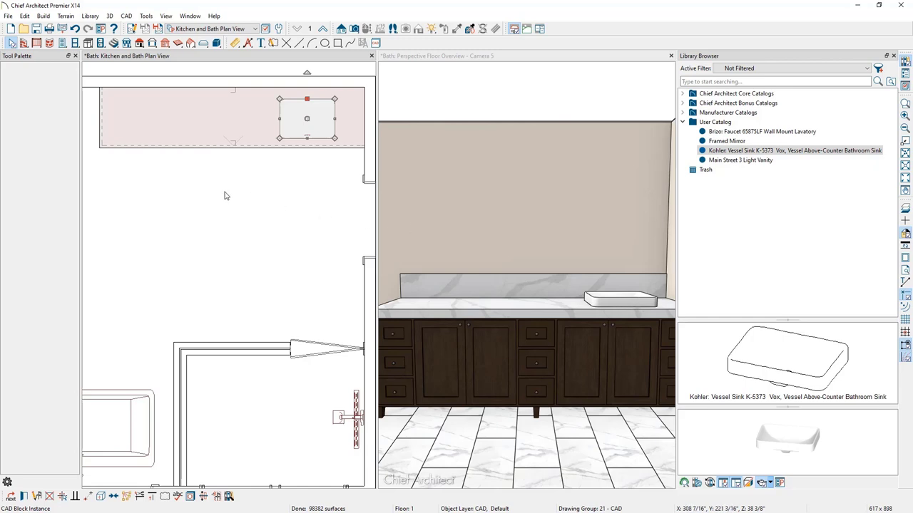
Place a second Kohler K-5373 Vox vessel sink as a free-standing object beside the vanity and move it onto the countertop's left half
{"action": "left_click", "coordinate": [135, 179]}
{"action": "left_click_drag", "start_coordinate": [135, 180], "coordinate": [233, 187]}
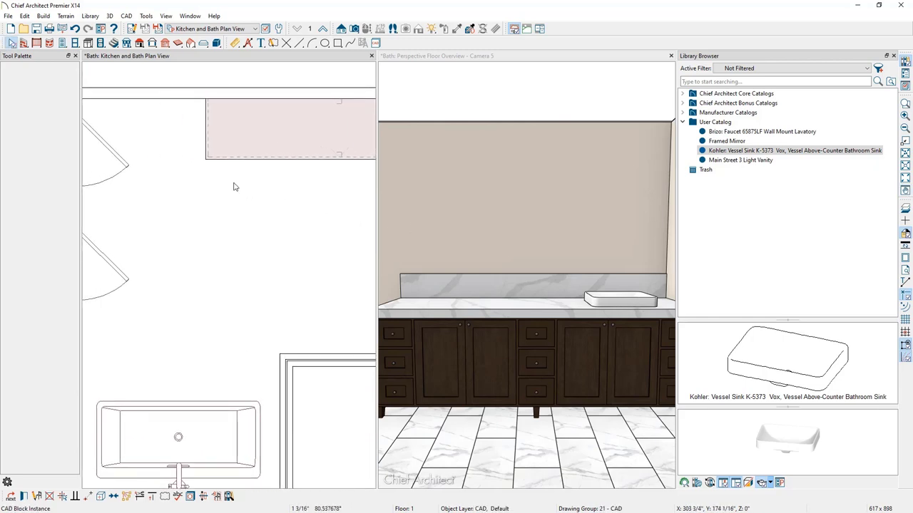
{"action": "left_click", "coordinate": [739, 151]}
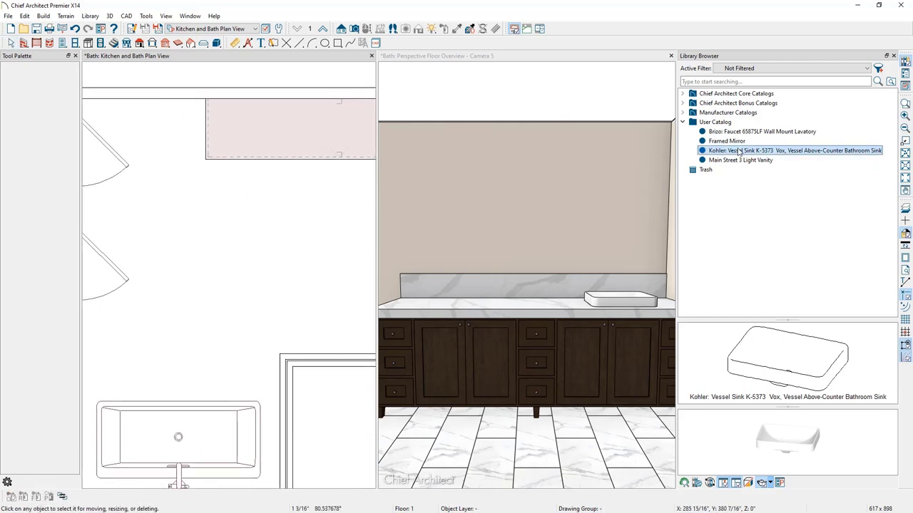
{"action": "left_click", "coordinate": [165, 135]}
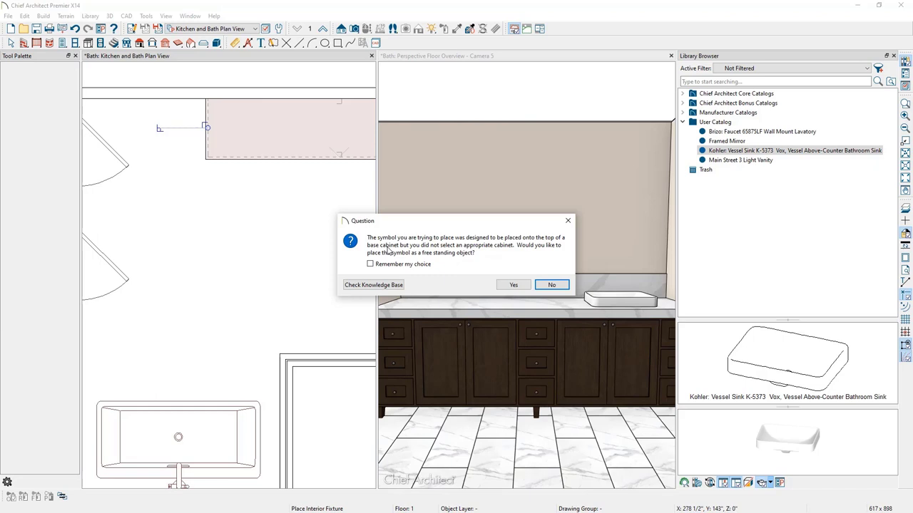
{"action": "left_click", "coordinate": [514, 286]}
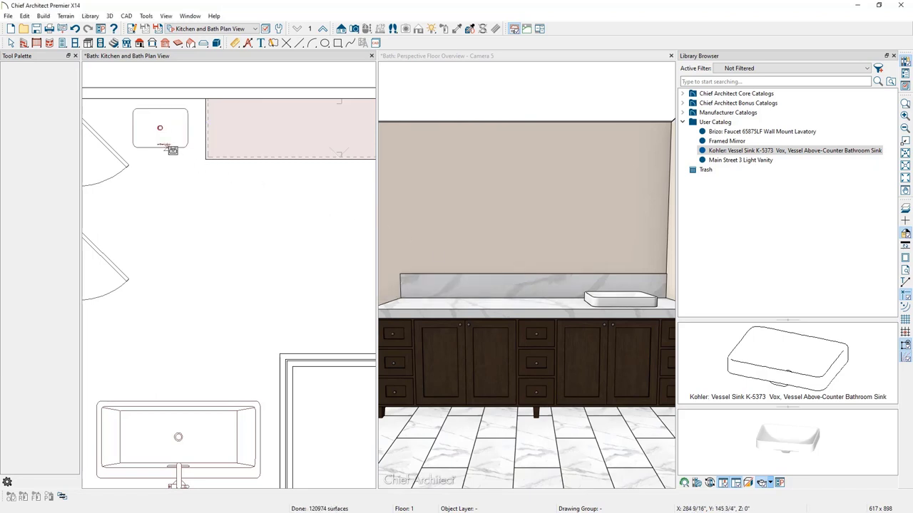
{"action": "key", "text": "space"}
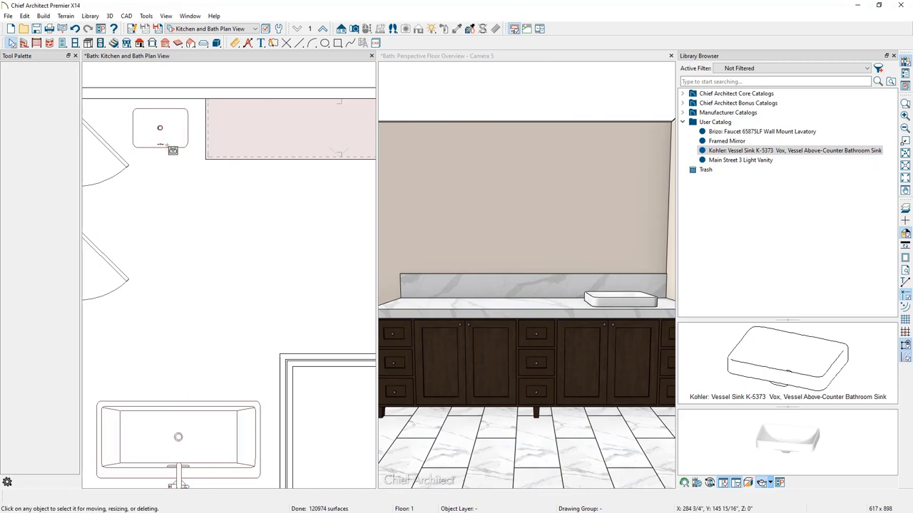
{"action": "left_click", "coordinate": [166, 138]}
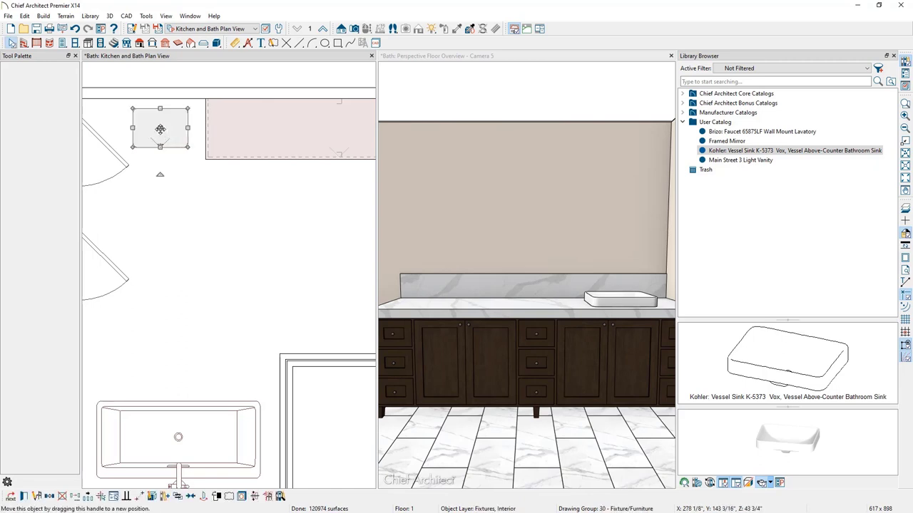
{"action": "left_click_drag", "start_coordinate": [159, 128], "coordinate": [265, 128]}
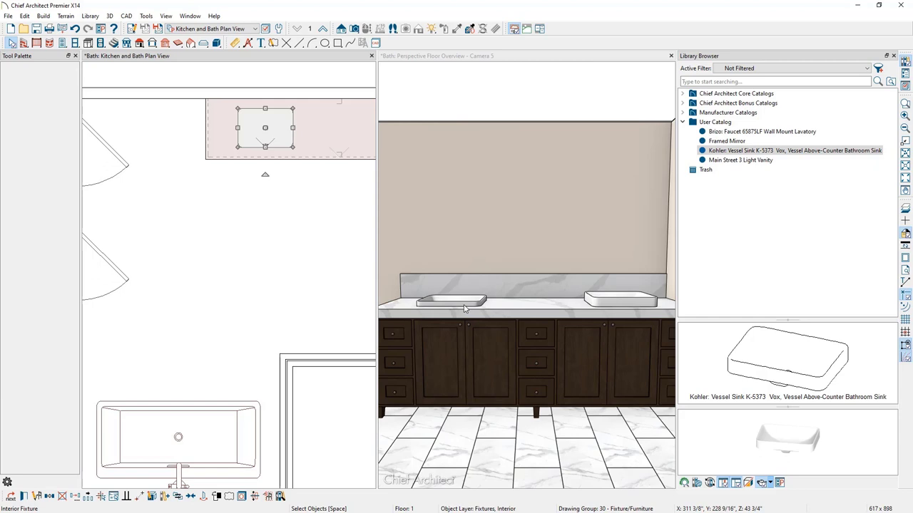
Close the library browser and the perspective view, and create a wall elevation facing the vanity wall
{"action": "left_click", "coordinate": [895, 57]}
{"action": "left_click", "coordinate": [893, 57]}
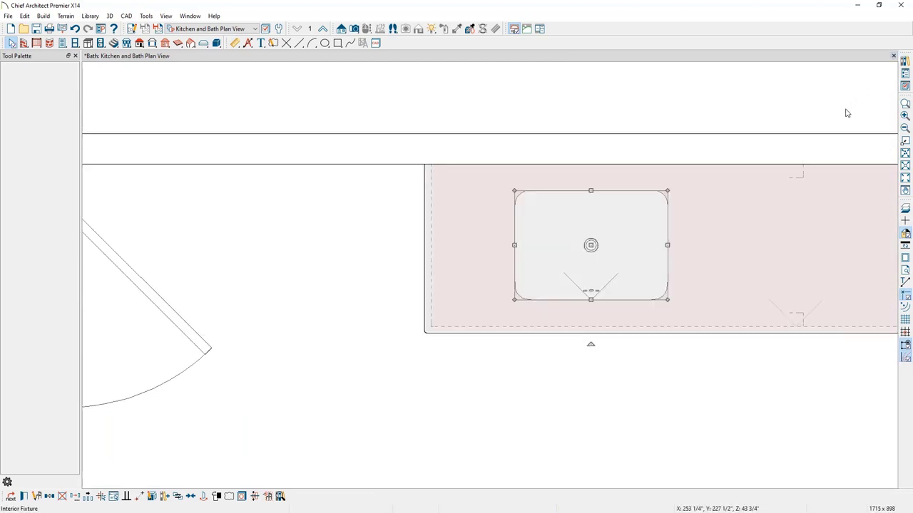
{"action": "scroll", "coordinate": [790, 297], "scroll_direction": "down", "scroll_amount": 3}
{"action": "middle_click_drag", "start_coordinate": [775, 344], "coordinate": [593, 298]}
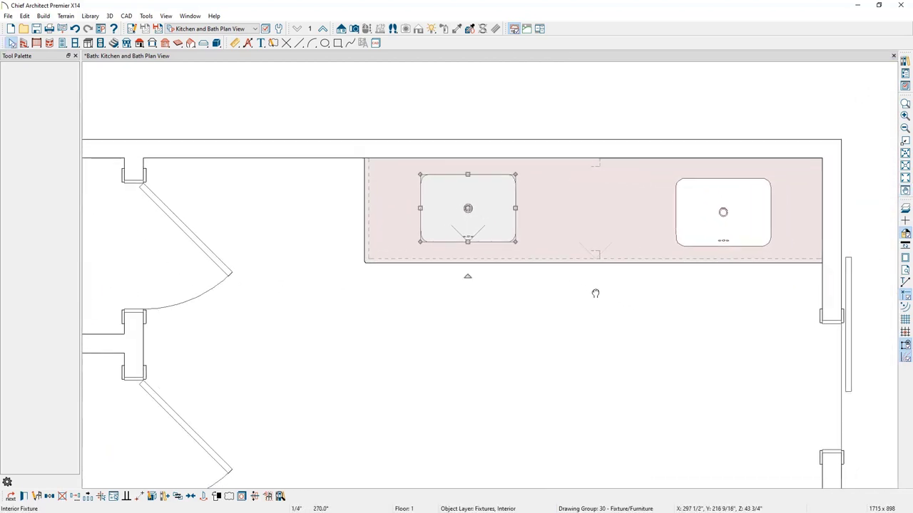
{"action": "left_click", "coordinate": [343, 29]}
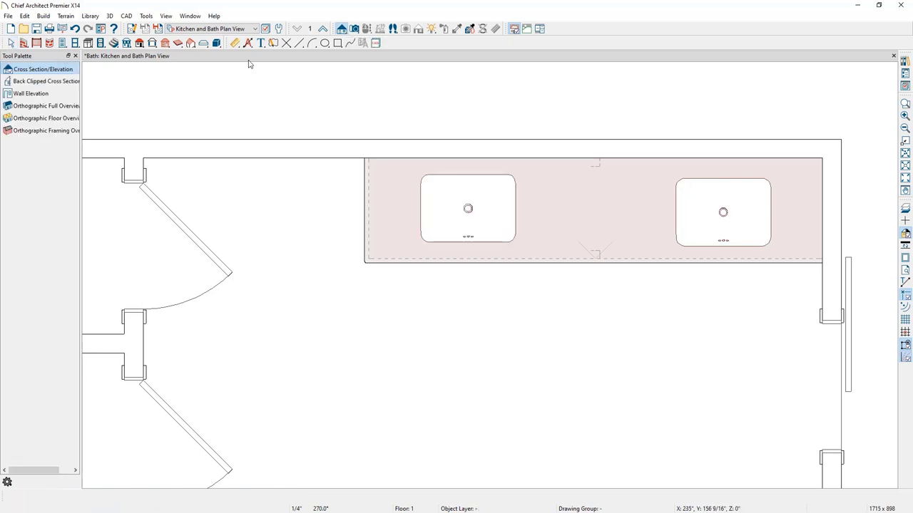
{"action": "left_click", "coordinate": [57, 95]}
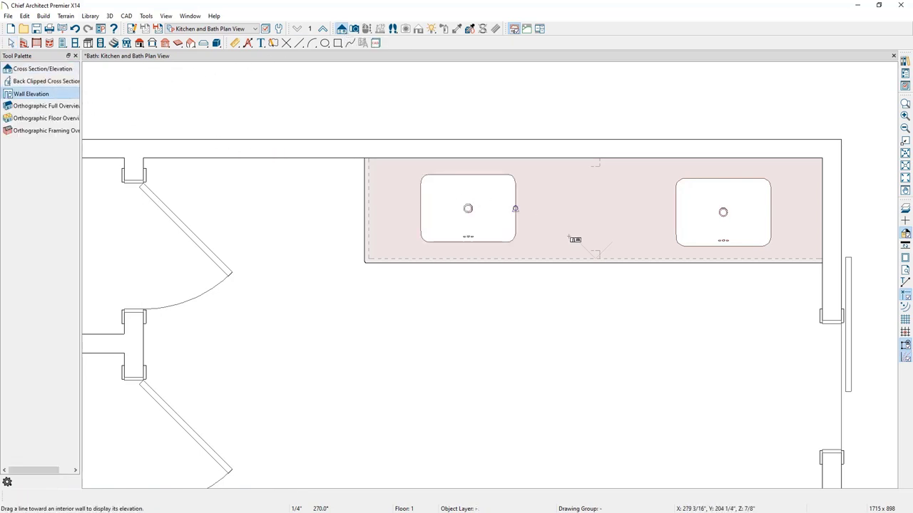
{"action": "left_click", "coordinate": [597, 260]}
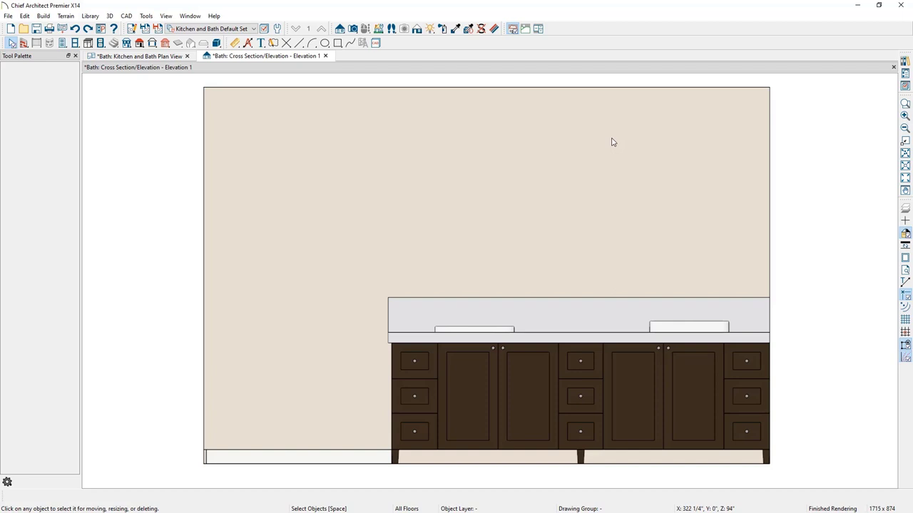
Turn off the display of the vanity's "Cabinets, Doors & Drawers" layer in the elevation
{"action": "left_click", "coordinate": [514, 349]}
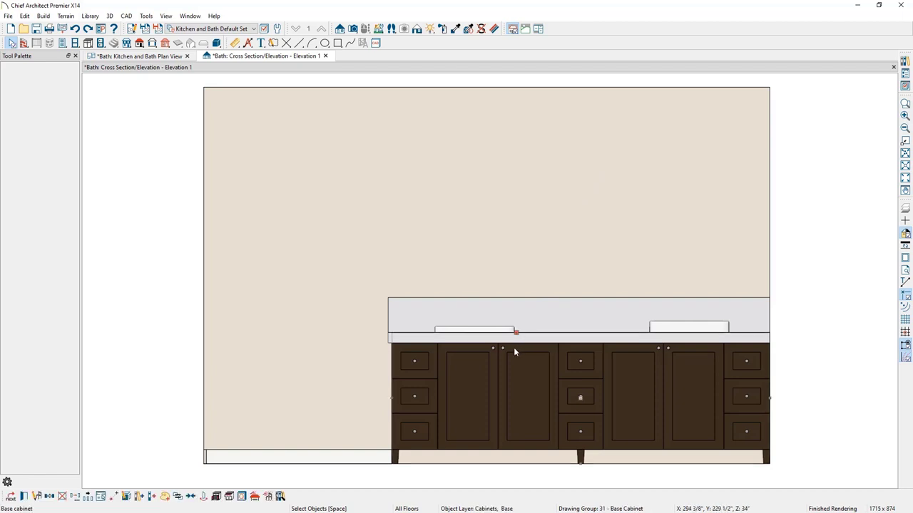
{"action": "left_click", "coordinate": [245, 499]}
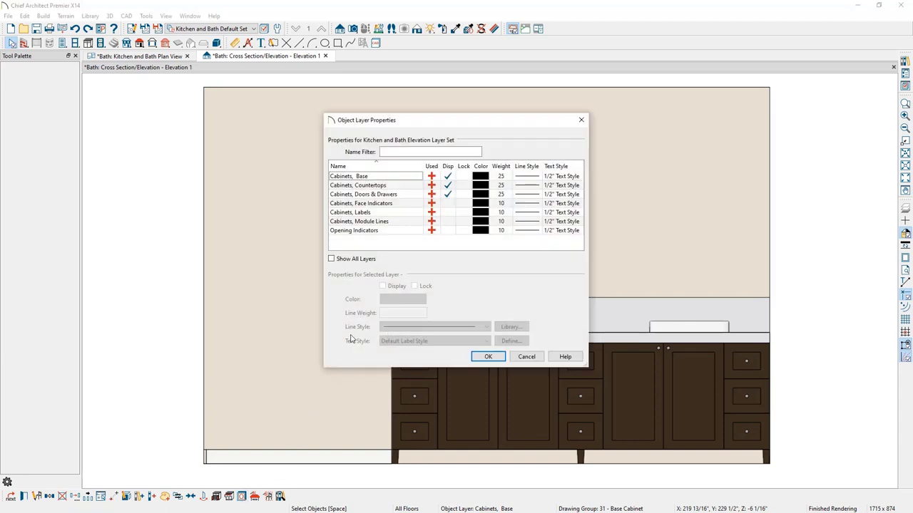
{"action": "left_click", "coordinate": [408, 196]}
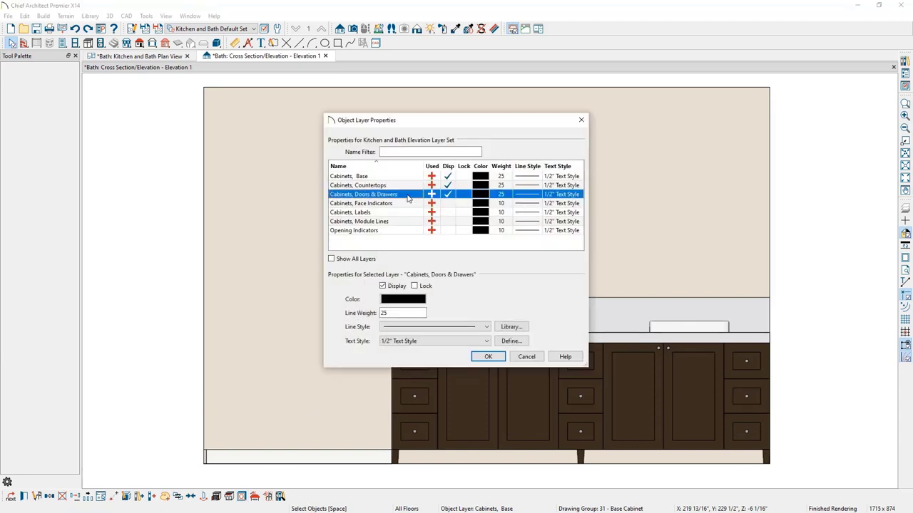
{"action": "left_click", "coordinate": [447, 195]}
{"action": "left_click", "coordinate": [488, 357]}
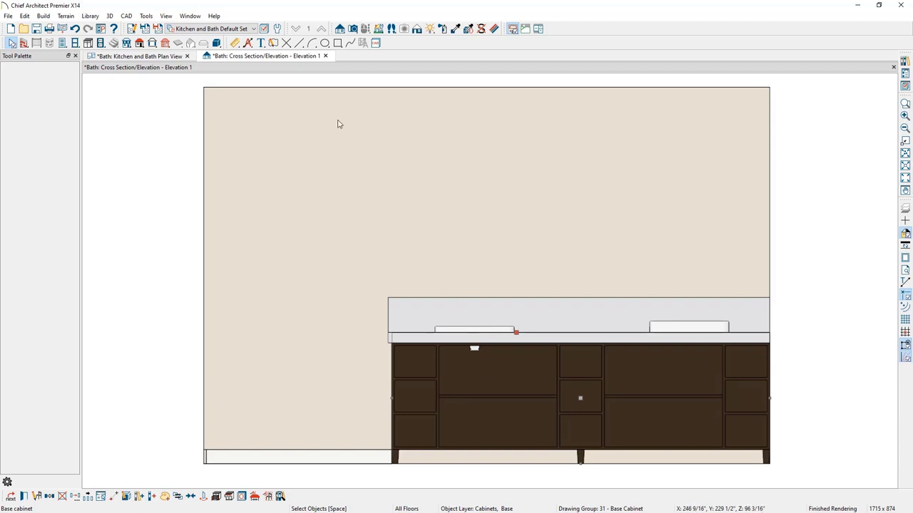
Copy the Kitchen and Bath Dimension Defaults to a new dimension default named "Cabinet Openings"
{"action": "left_click", "coordinate": [277, 29]}
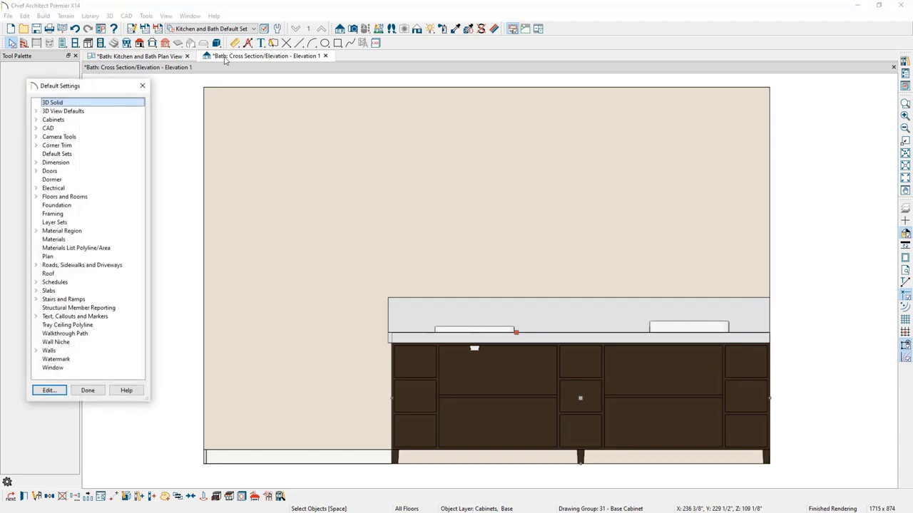
{"action": "left_click", "coordinate": [37, 164]}
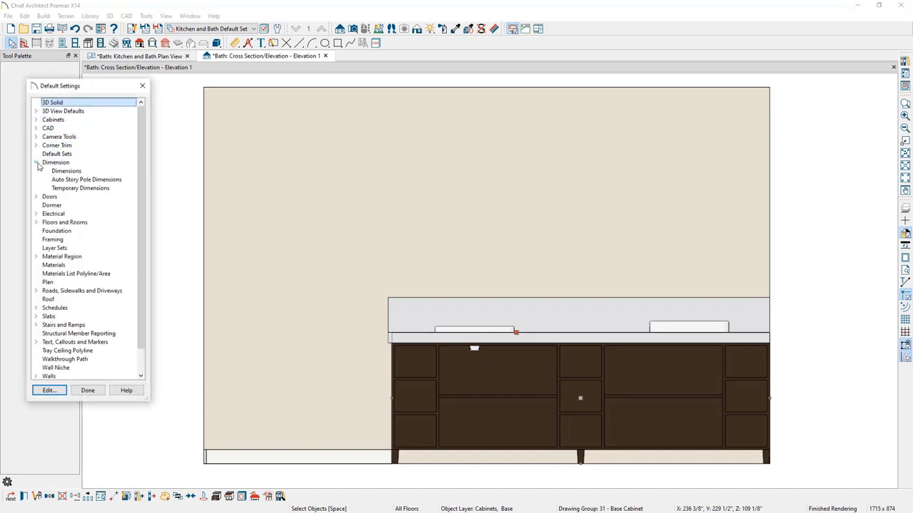
{"action": "double_click", "coordinate": [51, 172]}
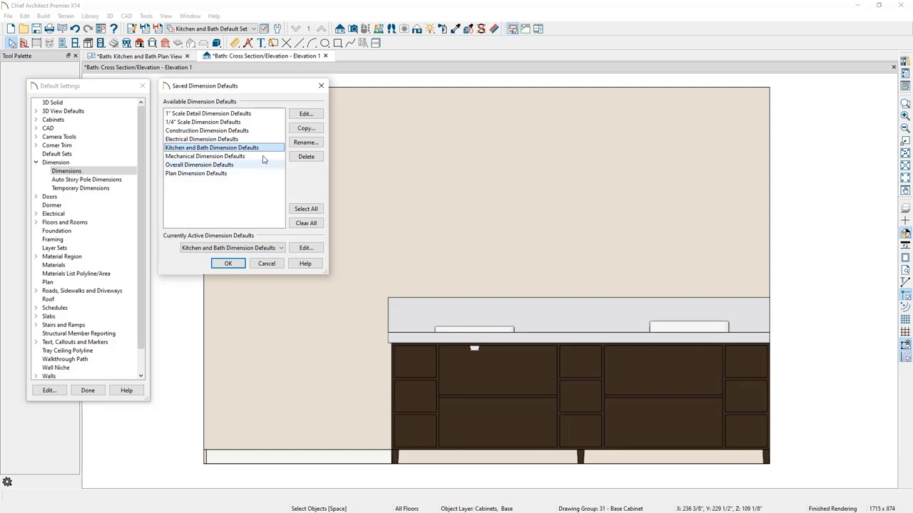
{"action": "left_click", "coordinate": [300, 130]}
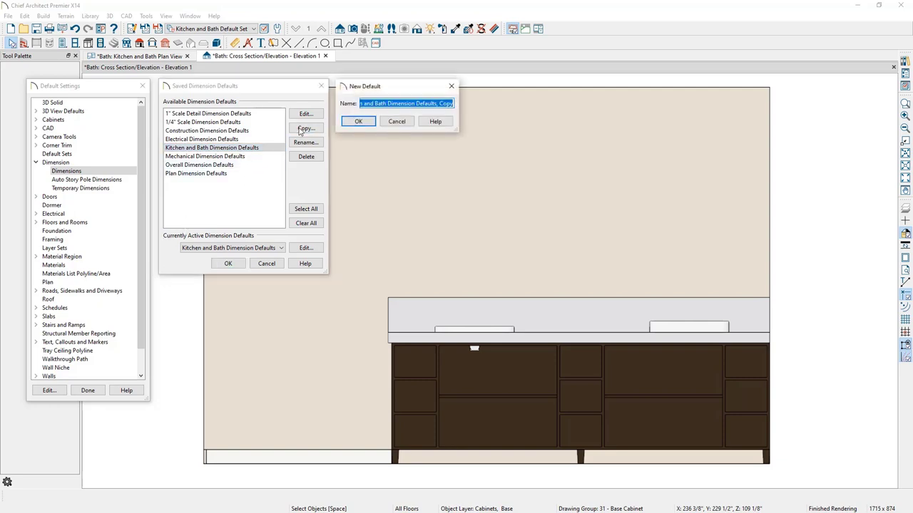
{"action": "key", "text": "BackSpace"}
{"action": "type", "text": "Cabinet Openings"}
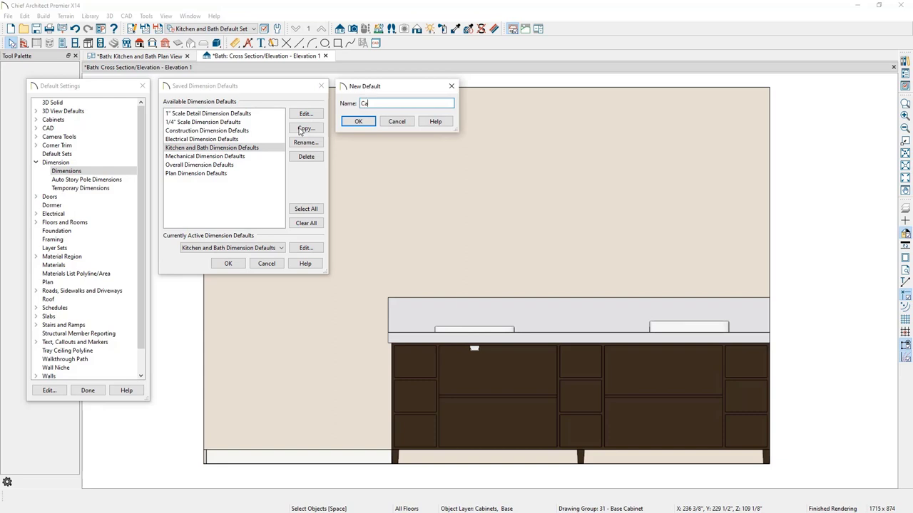
{"action": "left_click", "coordinate": [355, 122]}
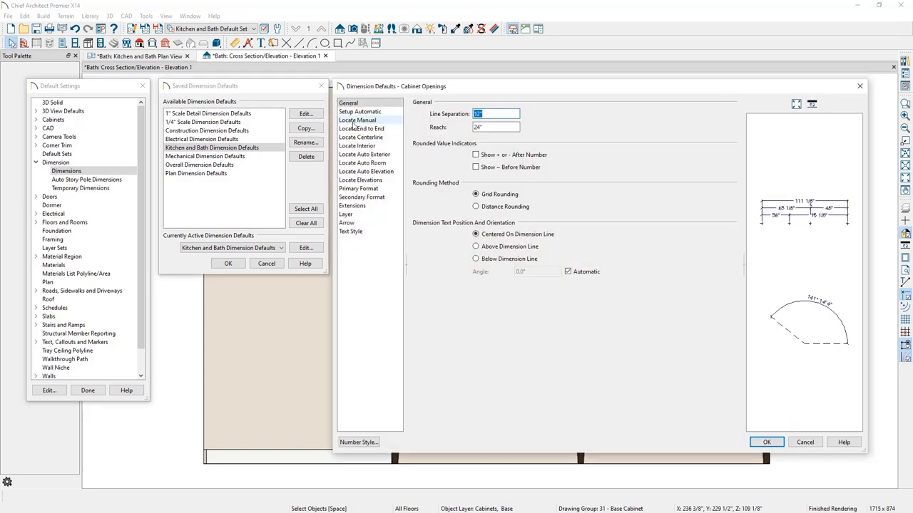
Exclude Openings, CAD Objects, Fixtures/Appliances, Furniture, Other Objects and 3D Solids from the objects located by manual dimensions
{"action": "left_click", "coordinate": [361, 122]}
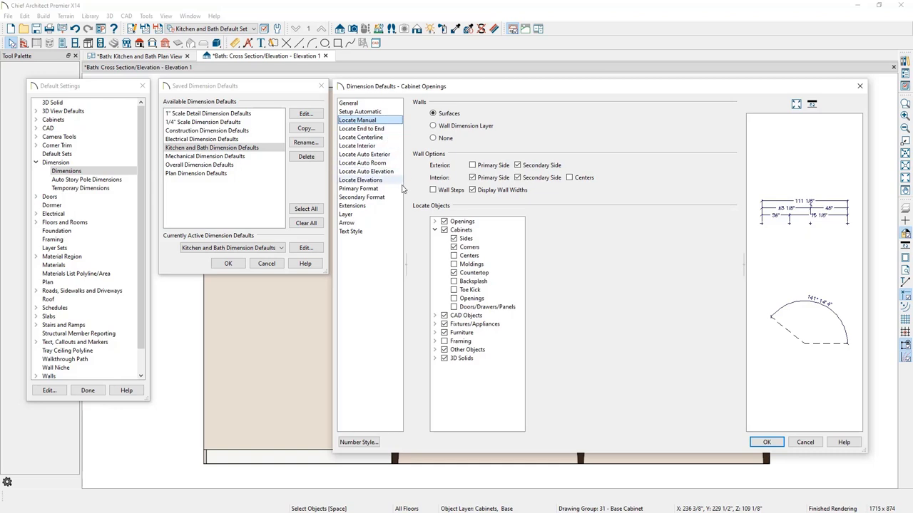
{"action": "left_click", "coordinate": [444, 222]}
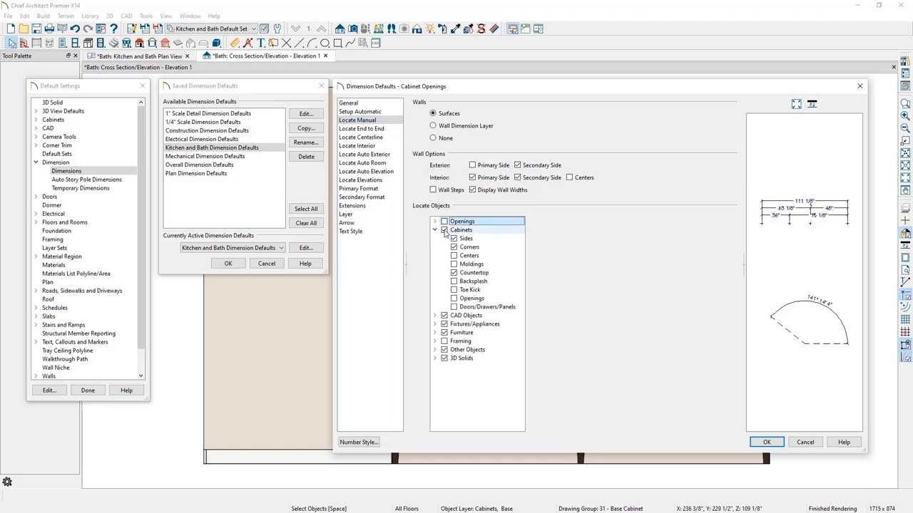
{"action": "left_click", "coordinate": [443, 316]}
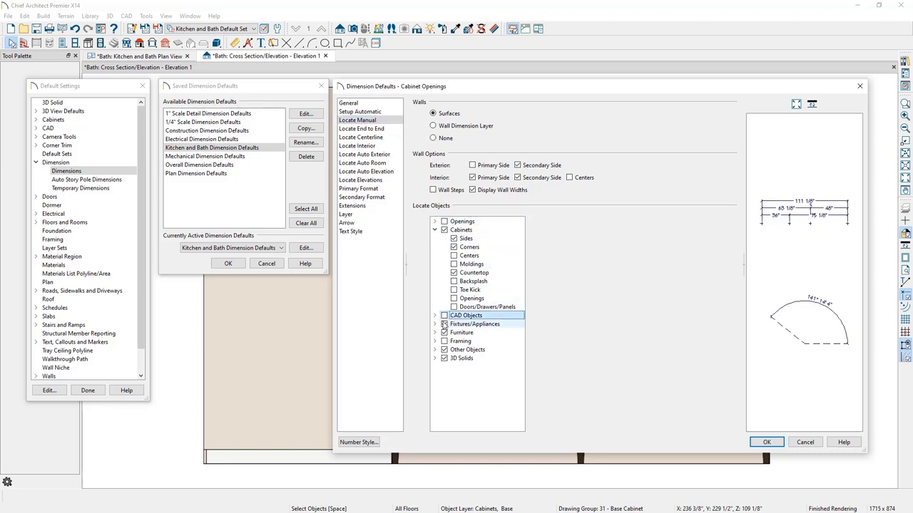
{"action": "left_click", "coordinate": [443, 324]}
{"action": "left_click", "coordinate": [444, 333]}
{"action": "left_click", "coordinate": [444, 341]}
{"action": "left_click", "coordinate": [443, 349]}
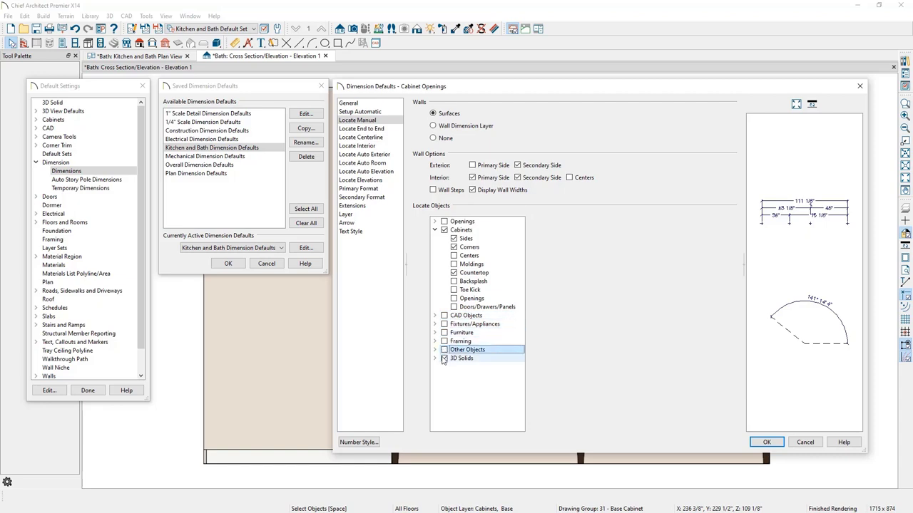
{"action": "left_click", "coordinate": [444, 358]}
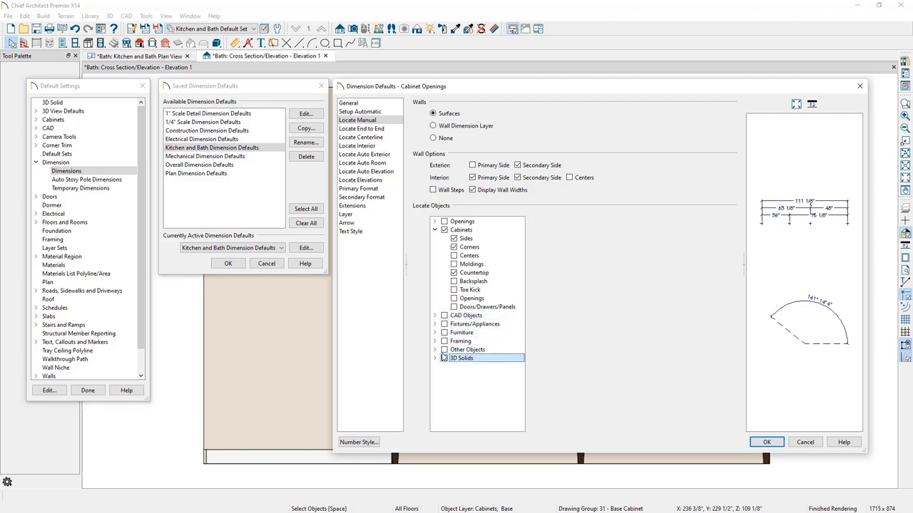
Make manual dimensions locate only cabinet Openings by clearing Sides, Corners and Countertop, and accept the Cabinet Openings defaults
{"action": "left_click", "coordinate": [455, 239]}
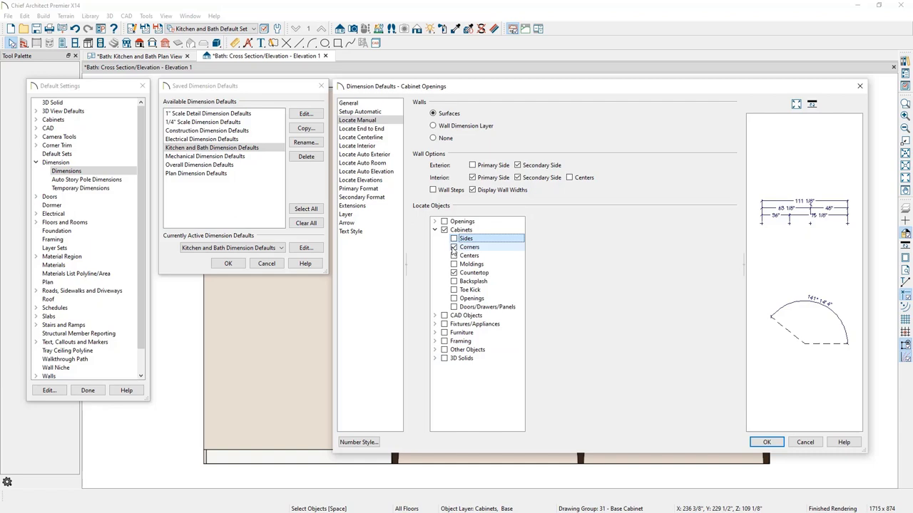
{"action": "left_click", "coordinate": [454, 247]}
{"action": "left_click", "coordinate": [454, 273]}
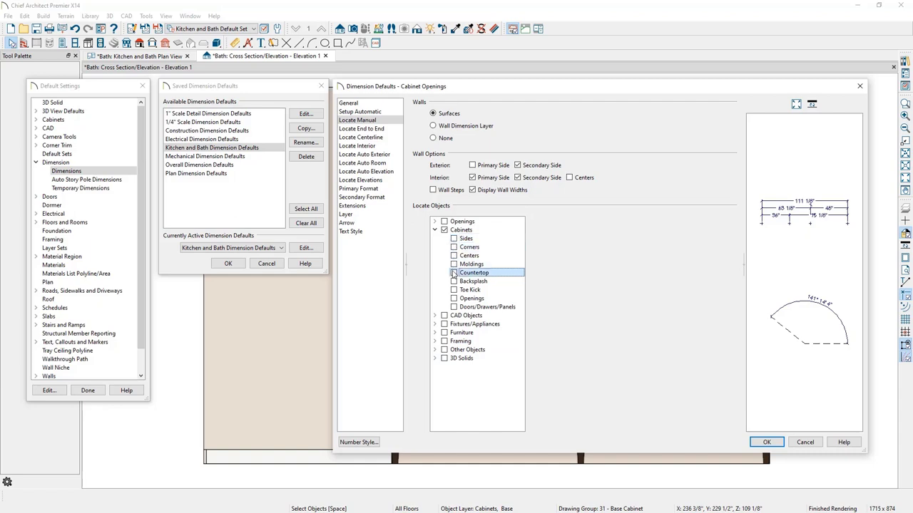
{"action": "left_click", "coordinate": [453, 299]}
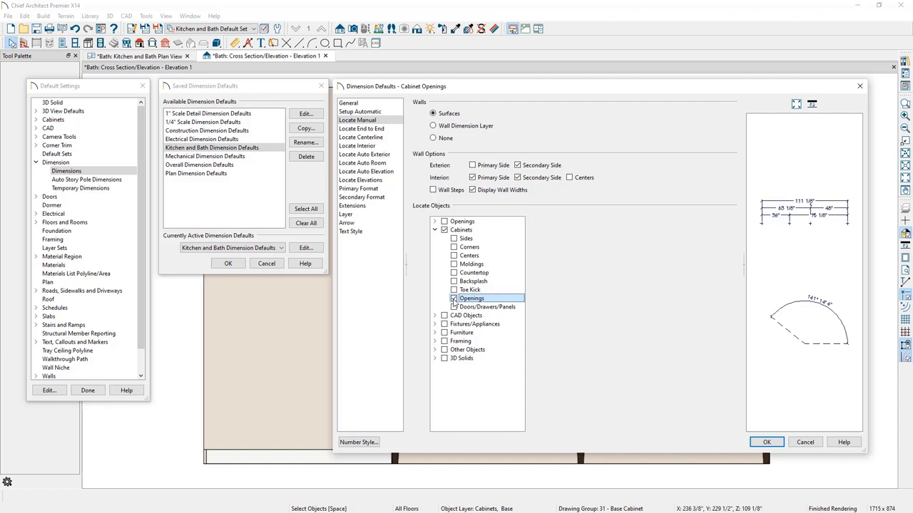
{"action": "left_click", "coordinate": [765, 441]}
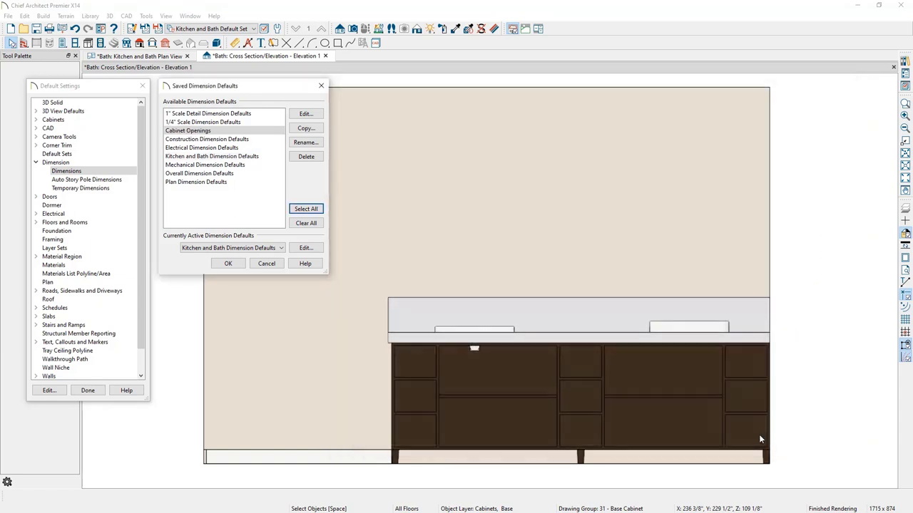
Make Cabinet Openings the currently active dimension default and close the default settings
{"action": "left_click", "coordinate": [191, 248]}
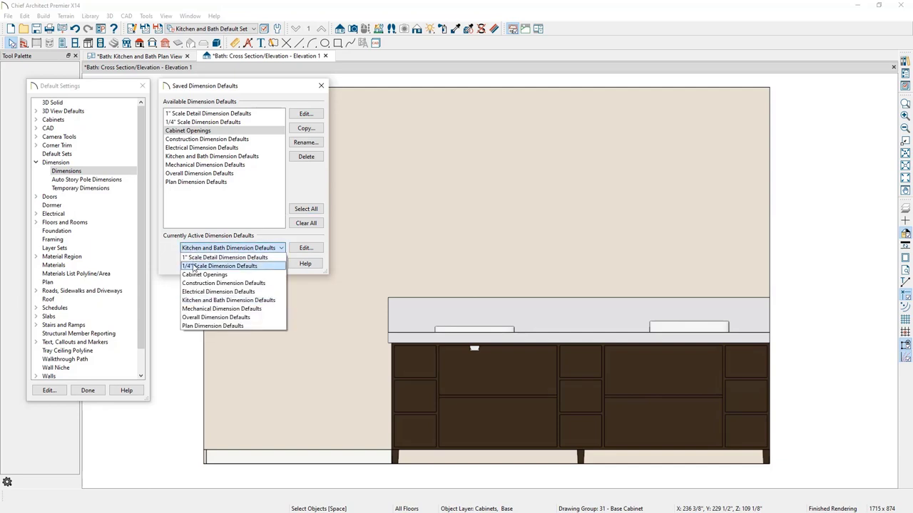
{"action": "left_click", "coordinate": [194, 275]}
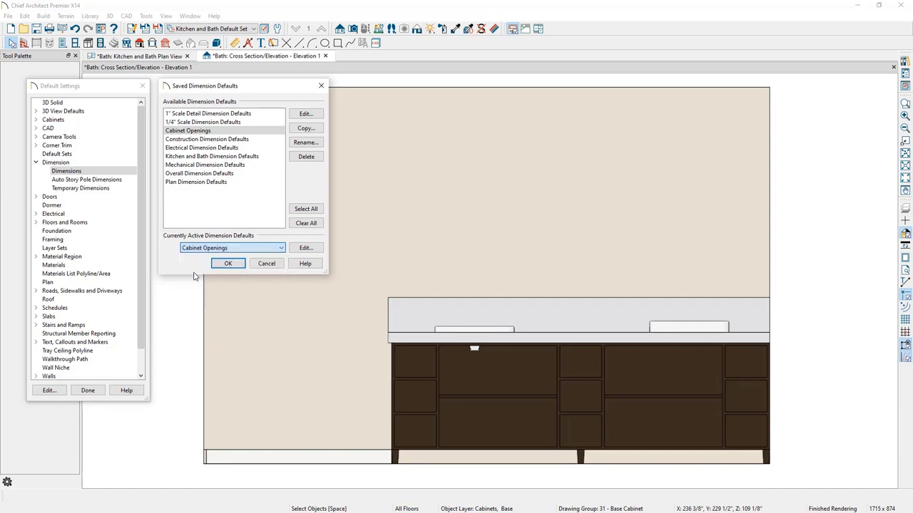
{"action": "left_click", "coordinate": [227, 263]}
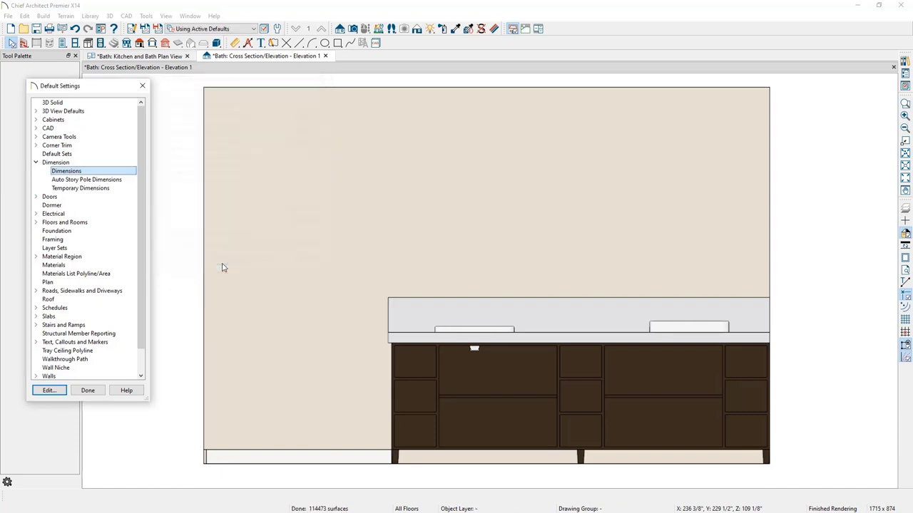
{"action": "left_click", "coordinate": [88, 390]}
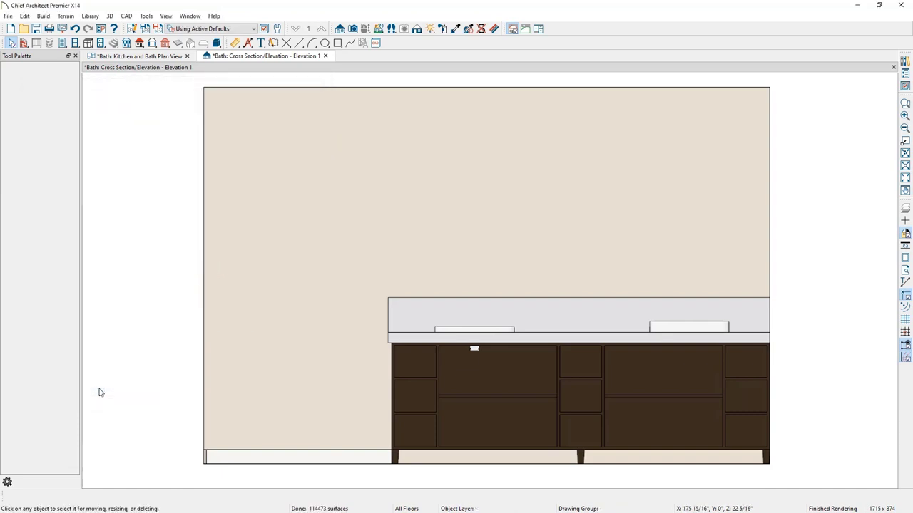
Dimension the width of the vanity's left sink cabinet opening between its side stiles using Manual Dimension
{"action": "left_click", "coordinate": [235, 44]}
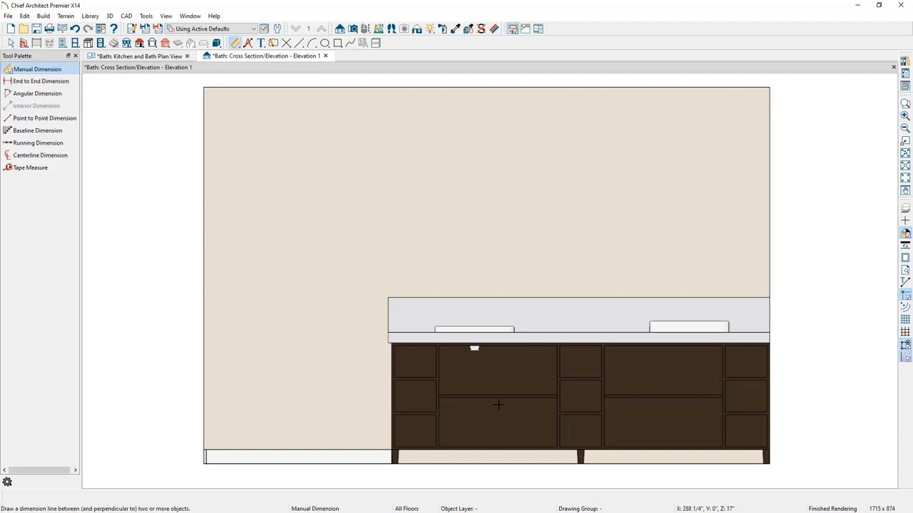
{"action": "scroll", "coordinate": [498, 404], "scroll_direction": "up", "scroll_amount": 4}
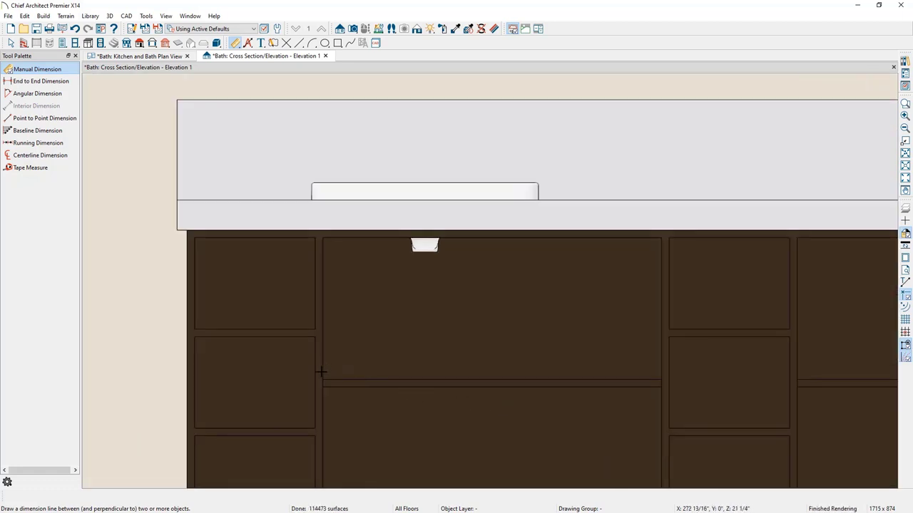
{"action": "left_click_drag", "start_coordinate": [321, 371], "coordinate": [660, 370]}
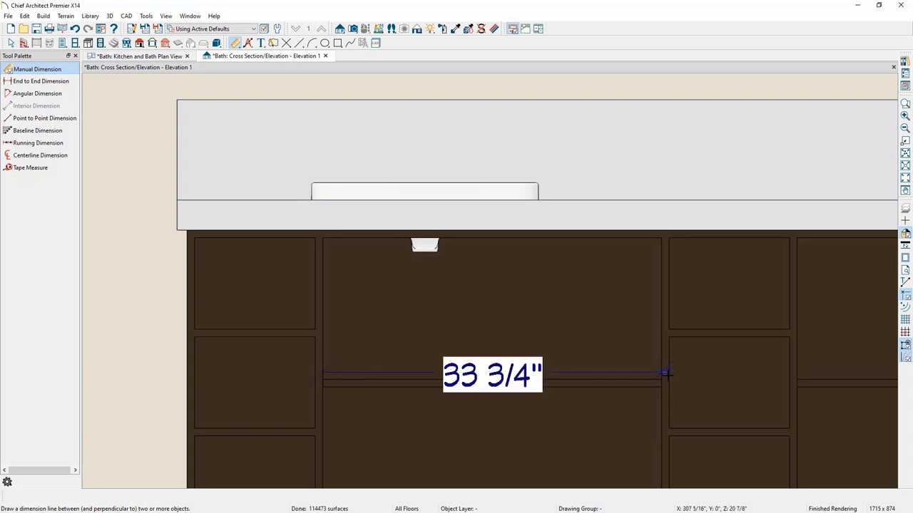
{"action": "key", "text": "space"}
{"action": "scroll", "coordinate": [621, 381], "scroll_direction": "down", "scroll_amount": 1}
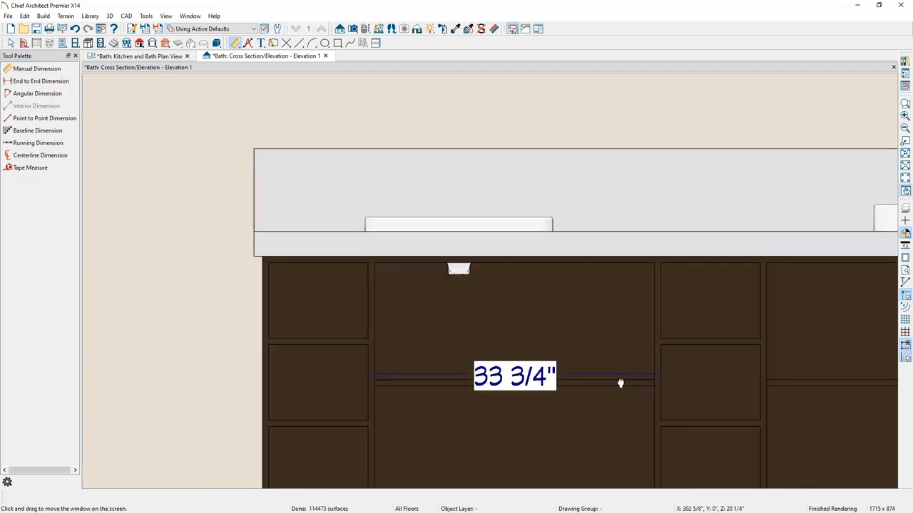
{"action": "middle_click_drag", "start_coordinate": [620, 380], "coordinate": [604, 301]}
{"action": "scroll", "coordinate": [605, 301], "scroll_direction": "down", "scroll_amount": 2}
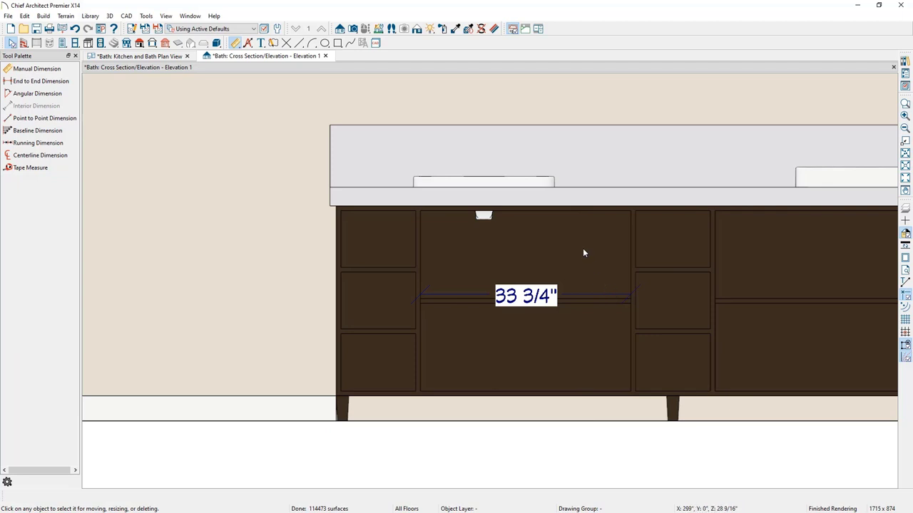
{"action": "key", "text": "space"}
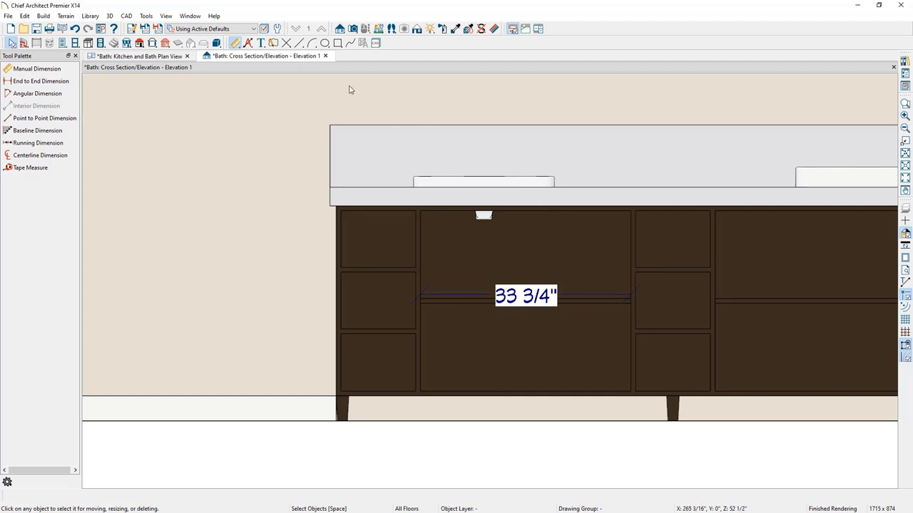
Draw a vertical CAD line through the left sink cabinet opening, from above the backsplash to below the floor
{"action": "left_click", "coordinate": [300, 43]}
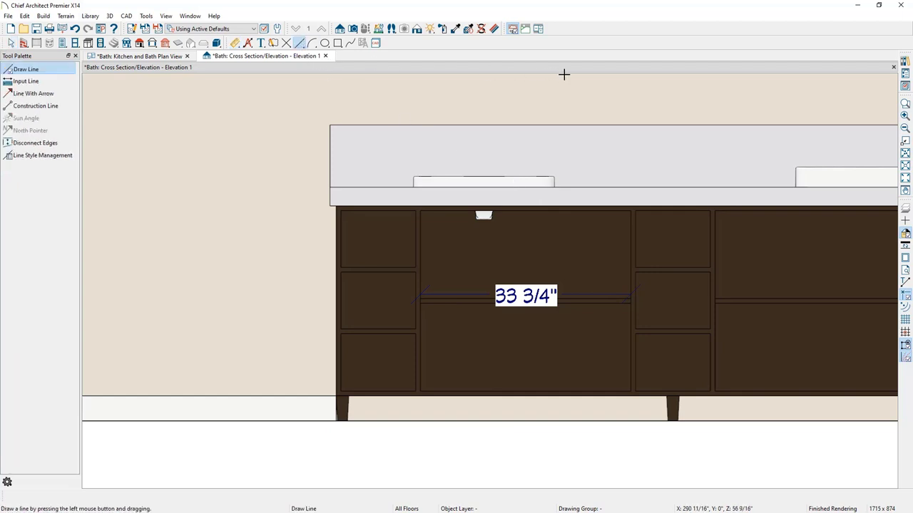
{"action": "left_click_drag", "start_coordinate": [574, 85], "coordinate": [565, 460]}
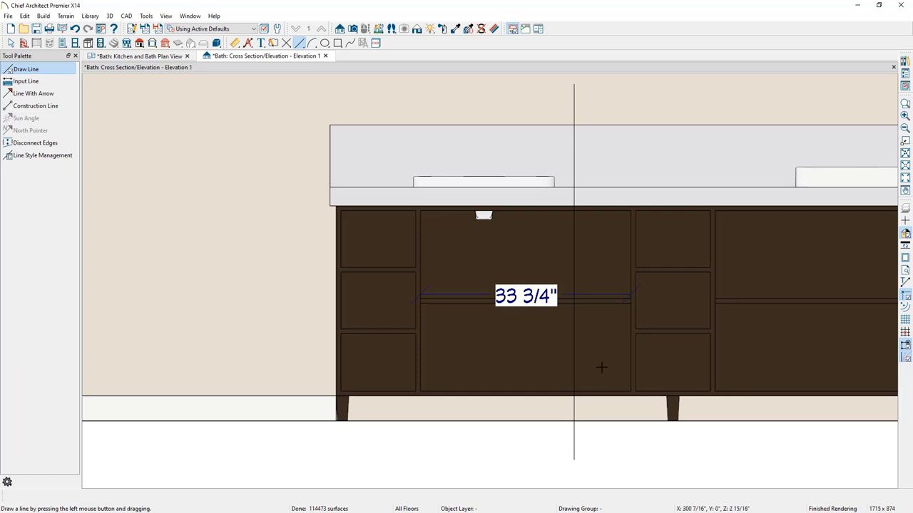
{"action": "key", "text": "space"}
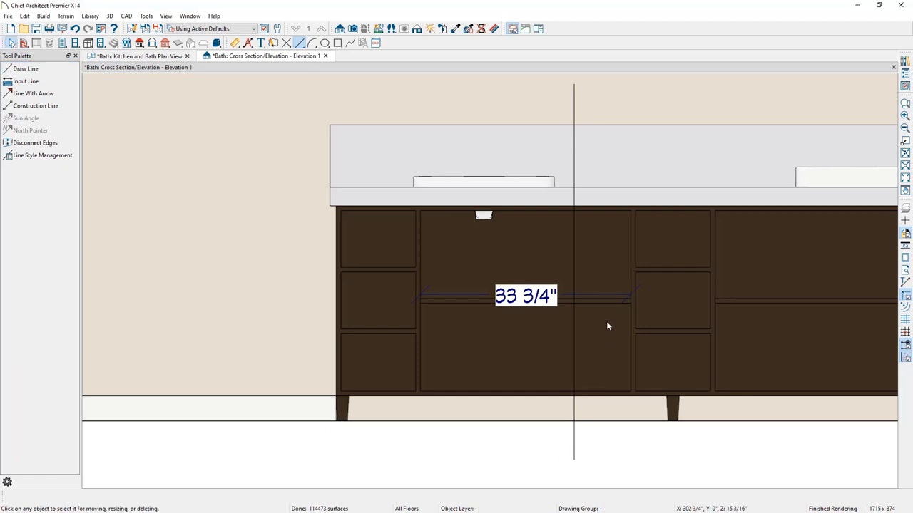
Extend the opening's dimension line to also locate the vertical CAD line
{"action": "left_click", "coordinate": [611, 300]}
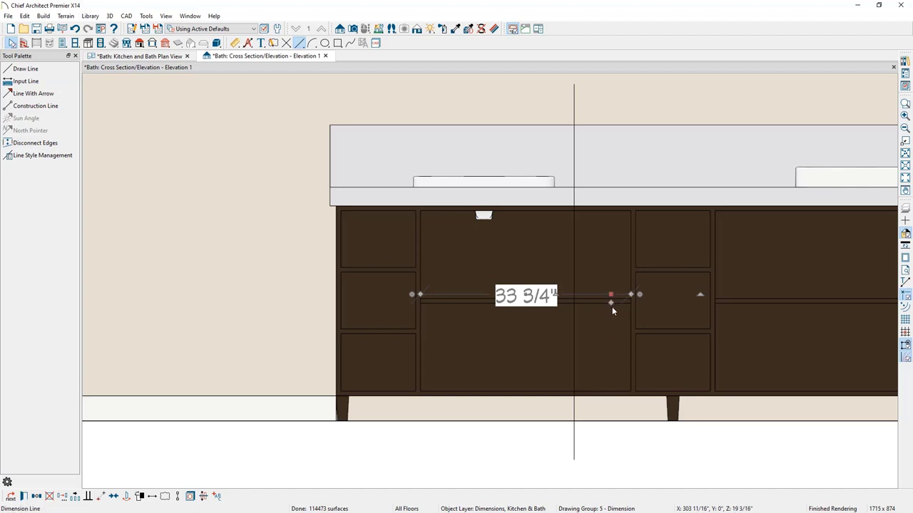
{"action": "left_click_drag", "start_coordinate": [612, 306], "coordinate": [611, 304]}
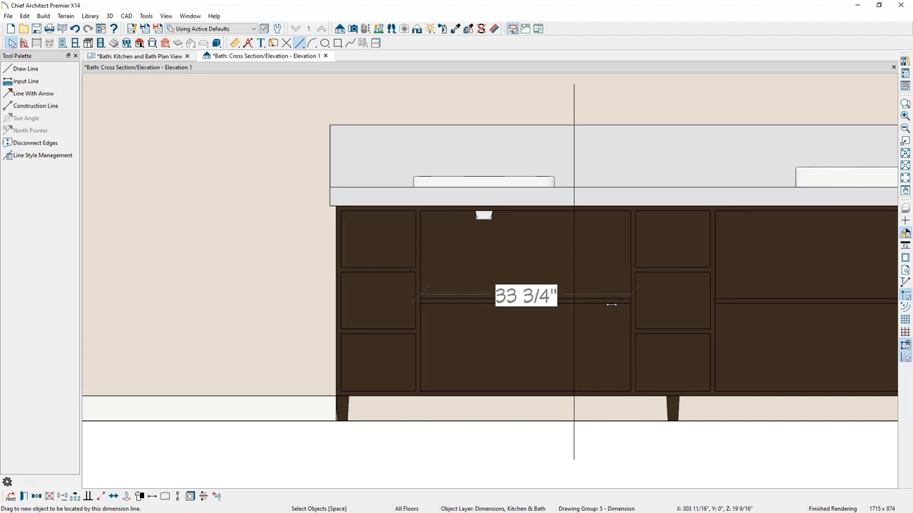
{"action": "left_click_drag", "start_coordinate": [611, 305], "coordinate": [577, 326]}
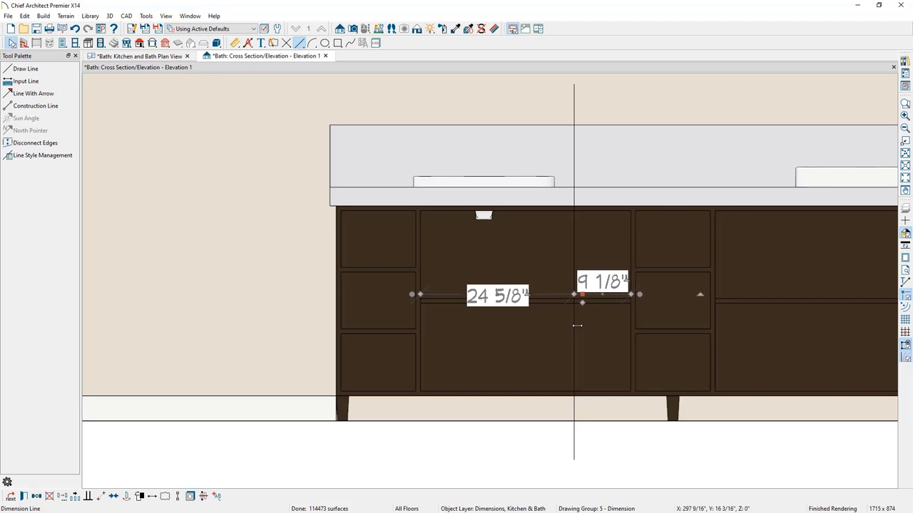
{"action": "key", "text": "Escape"}
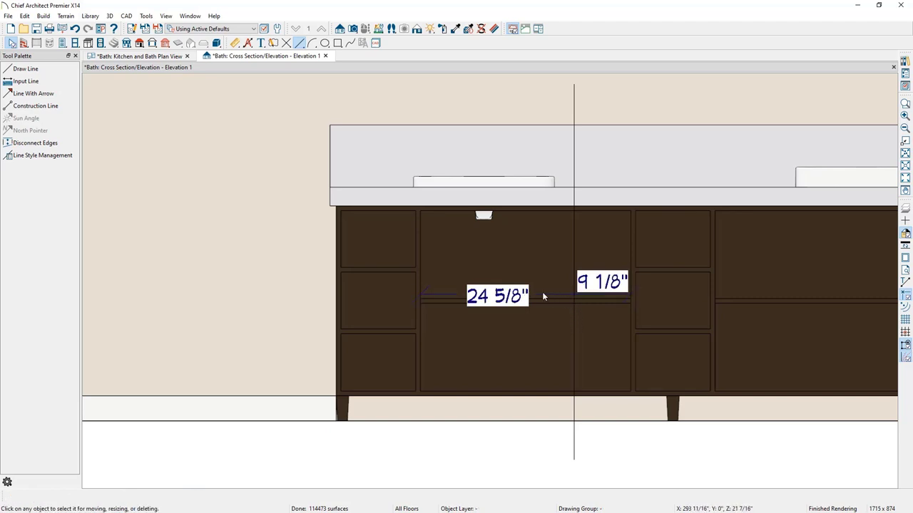
Move the vertical CAD line to the middle of the opening by setting its distance from the right side to 33.75/2
{"action": "left_click", "coordinate": [573, 441]}
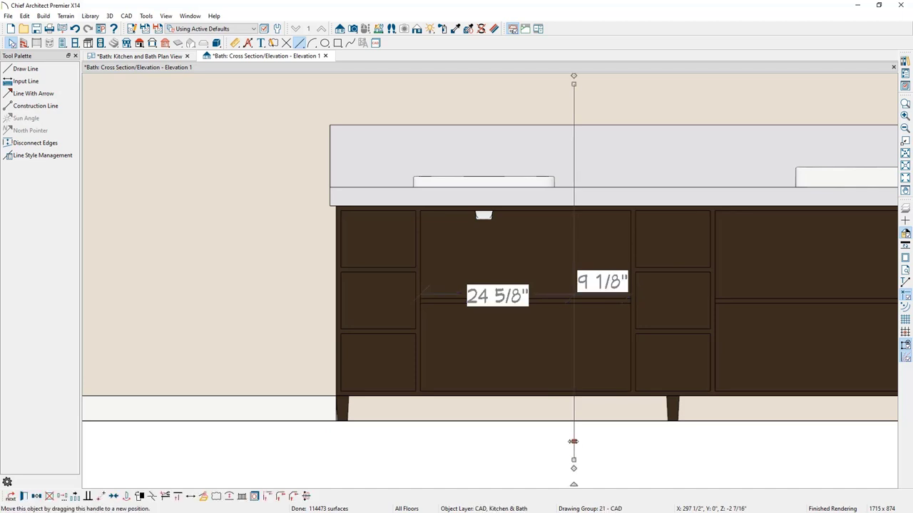
{"action": "left_click", "coordinate": [604, 284]}
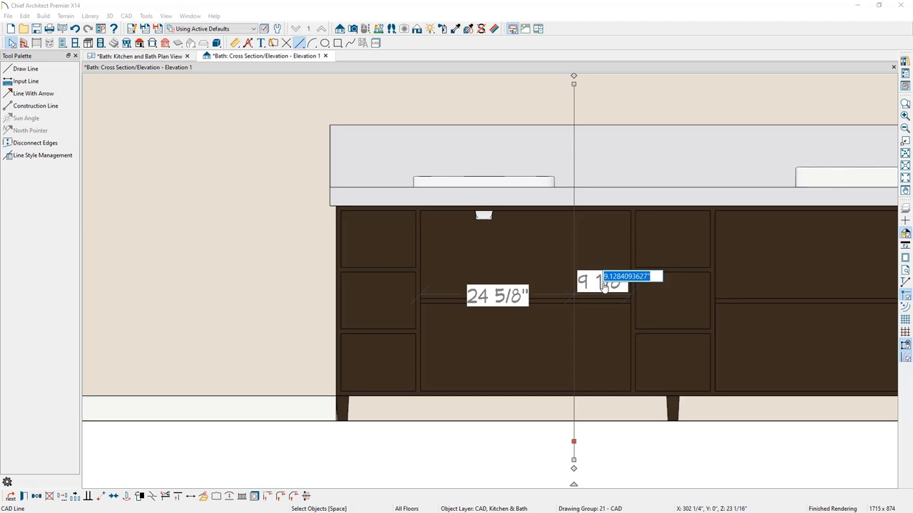
{"action": "type", "text": "33"}
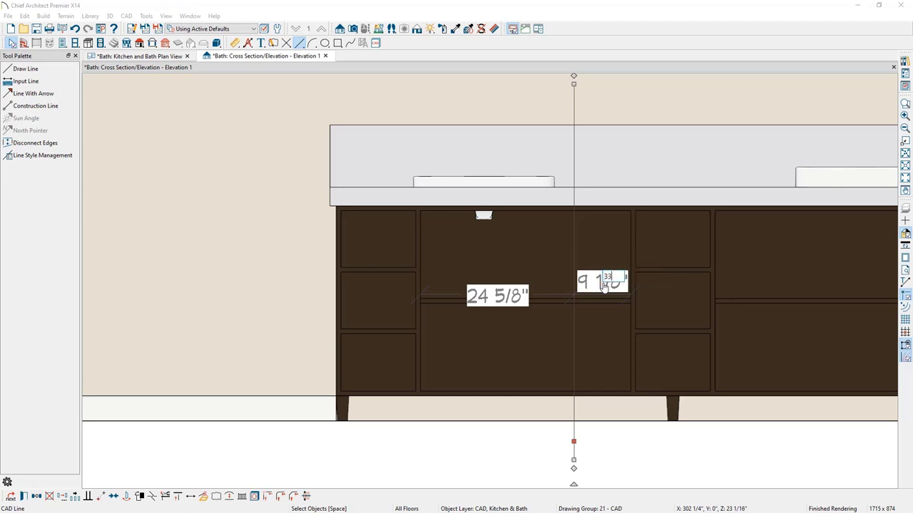
{"action": "type", "text": ".75/2"}
{"action": "key", "text": "Return"}
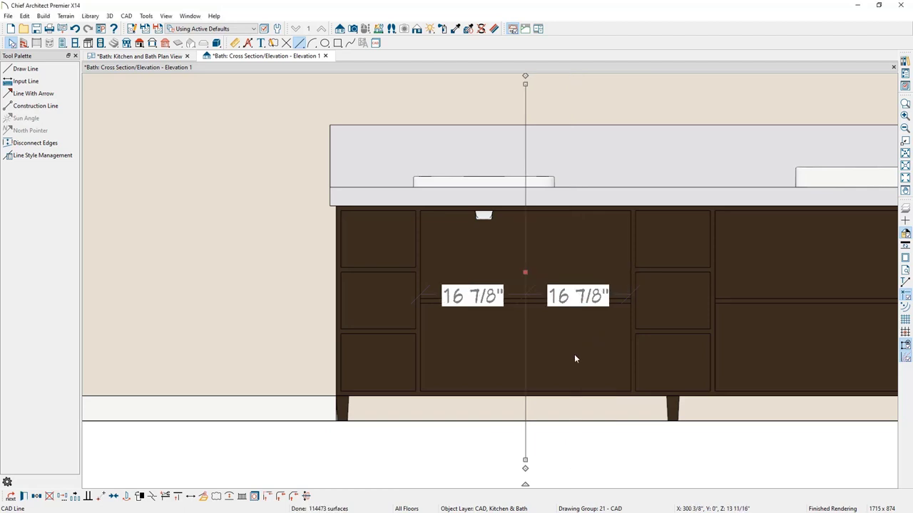
{"action": "left_click", "coordinate": [555, 460]}
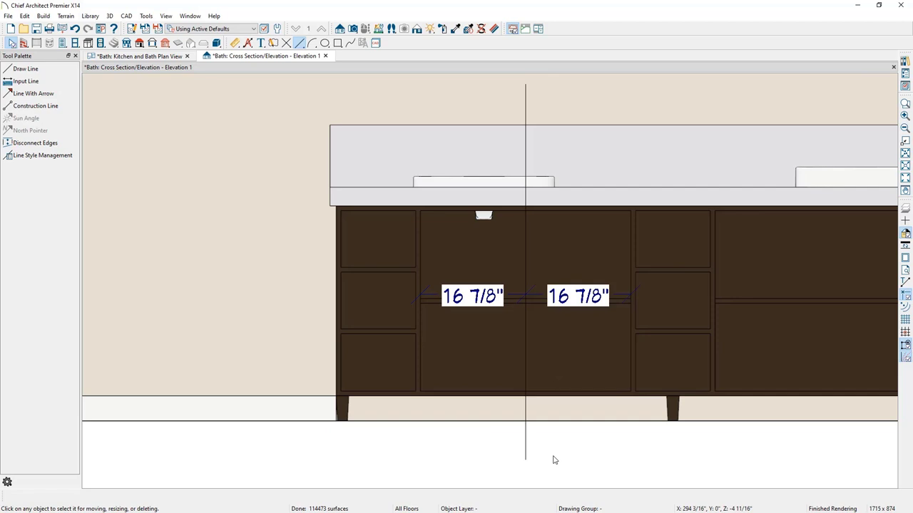
Center the left vessel sink on the vertical CAD line
{"action": "left_click", "coordinate": [476, 183]}
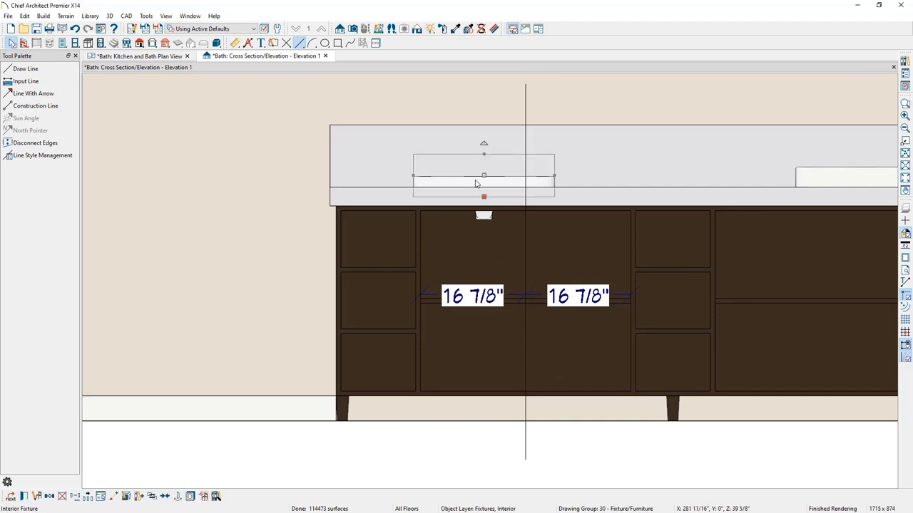
{"action": "left_click", "coordinate": [165, 497]}
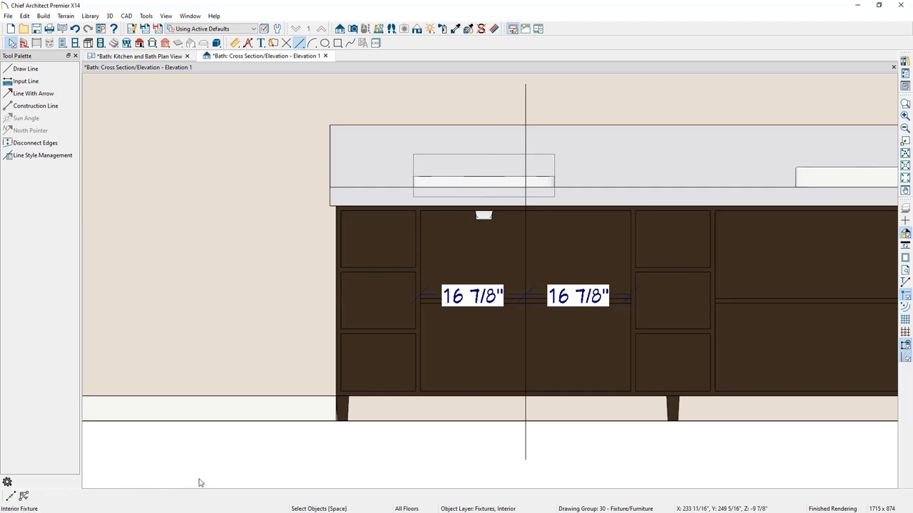
{"action": "left_click", "coordinate": [526, 445]}
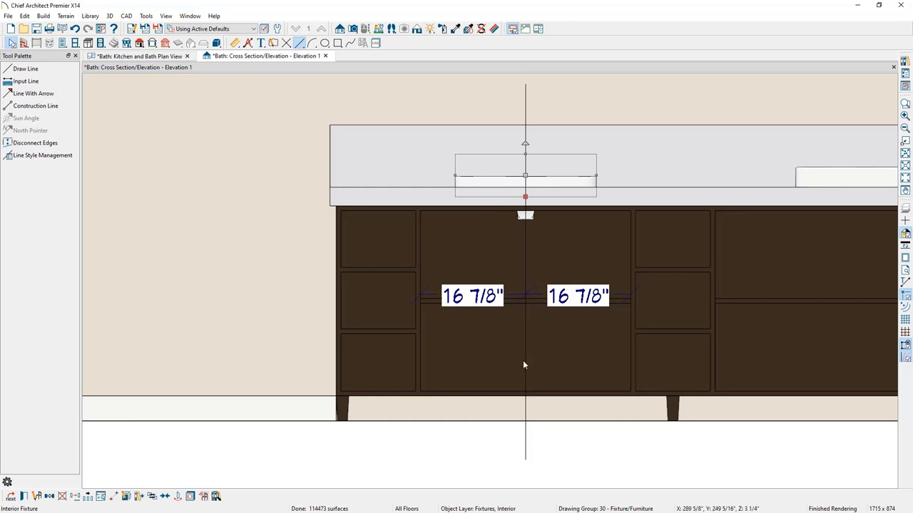
Delete the vertical CAD line and the dimension across the left sink cabinet opening
{"action": "left_click", "coordinate": [525, 449]}
{"action": "key", "text": "Delete"}
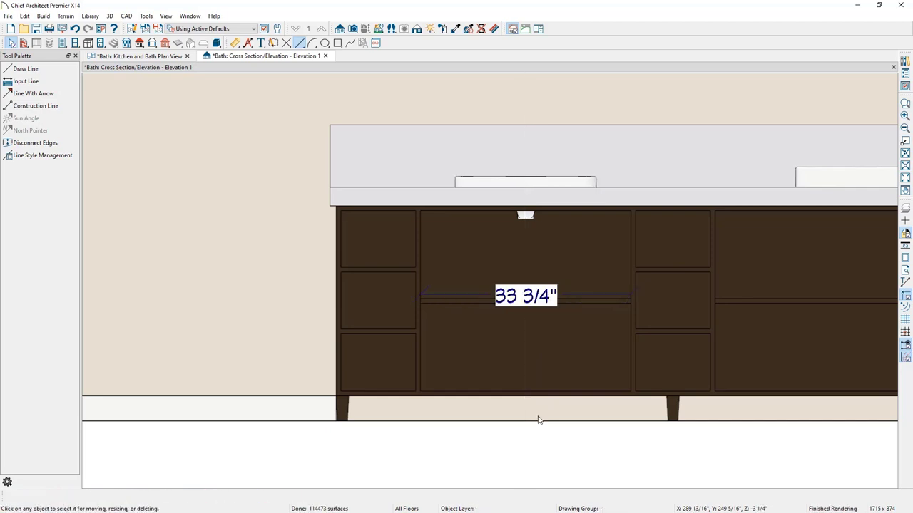
{"action": "left_click", "coordinate": [592, 294]}
{"action": "key", "text": "Delete"}
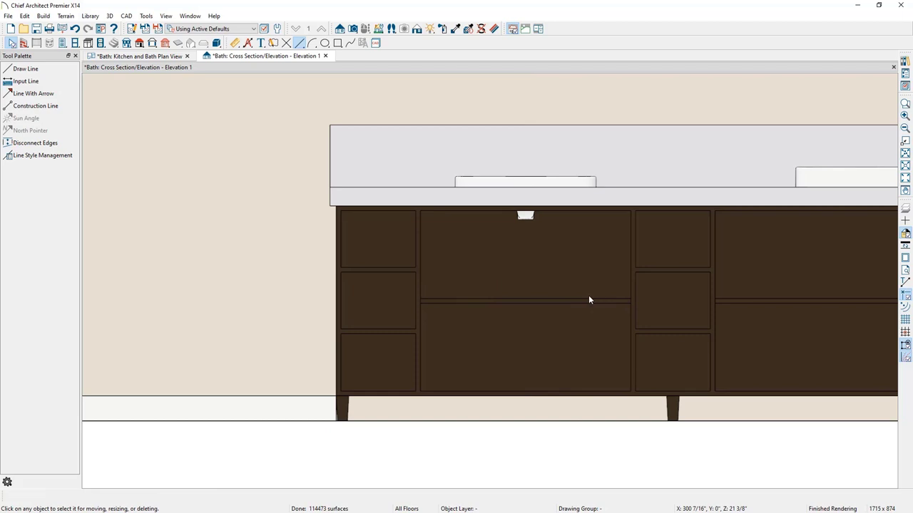
Turn the display of the vanity's "Cabinets, Doors & Drawers" layer back on in the elevation
{"action": "left_click", "coordinate": [532, 287]}
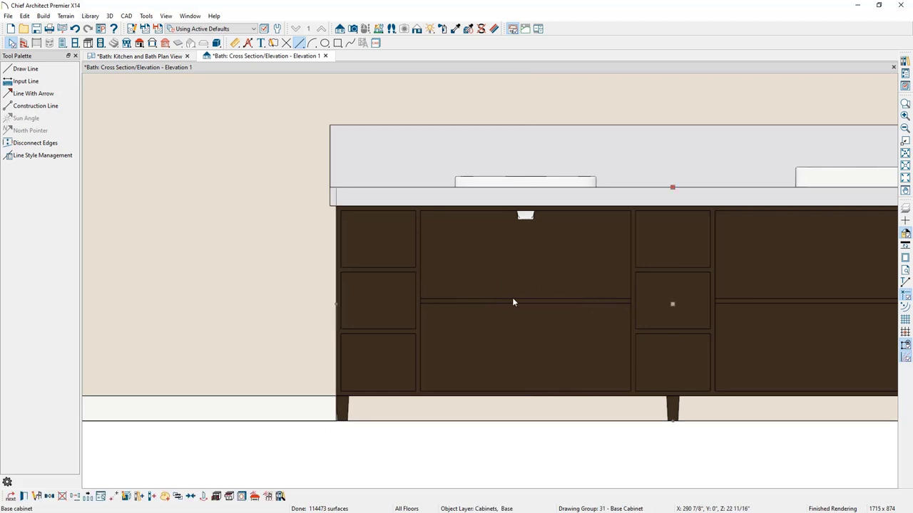
{"action": "left_click", "coordinate": [241, 496]}
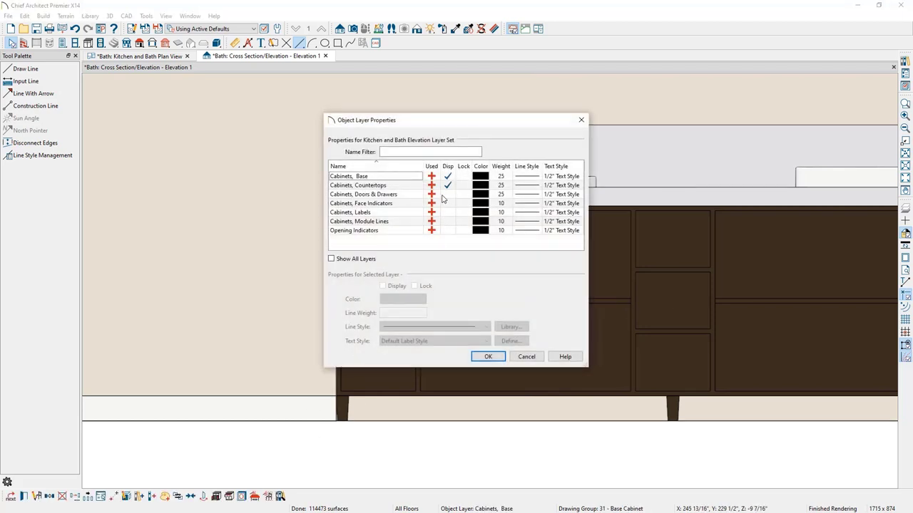
{"action": "left_click", "coordinate": [443, 195]}
{"action": "left_click", "coordinate": [482, 356]}
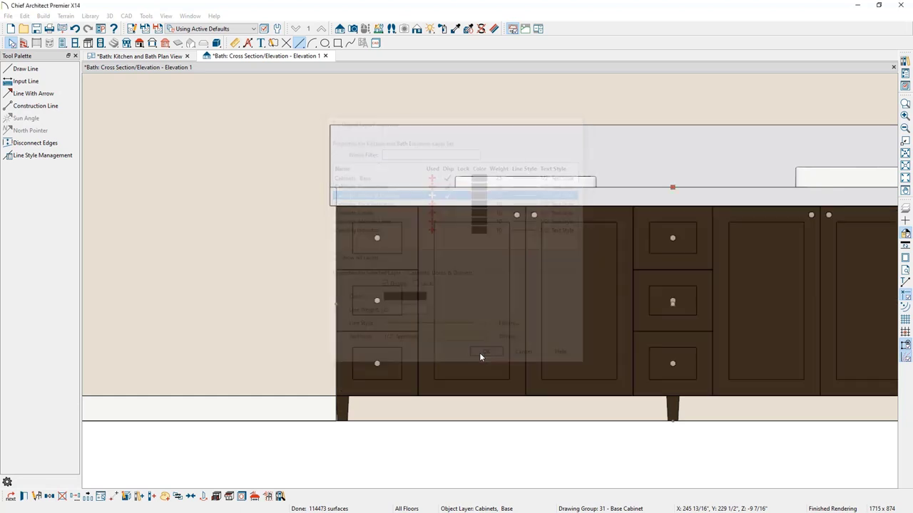
{"action": "left_click", "coordinate": [483, 451]}
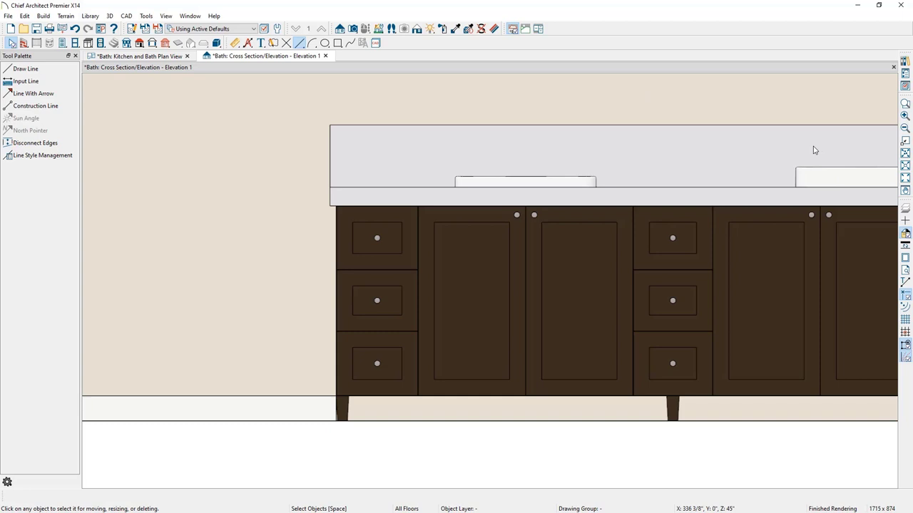
In the Kitchen and Bath plan view, place the Brizo 65875LF wall mount faucet from the User Catalog on the wall between the two sinks
{"action": "left_click", "coordinate": [161, 59]}
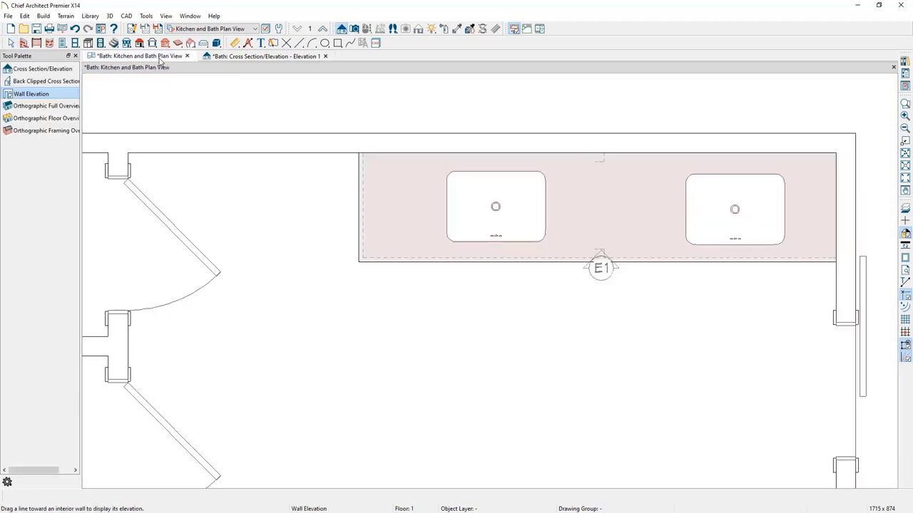
{"action": "left_click", "coordinate": [905, 62]}
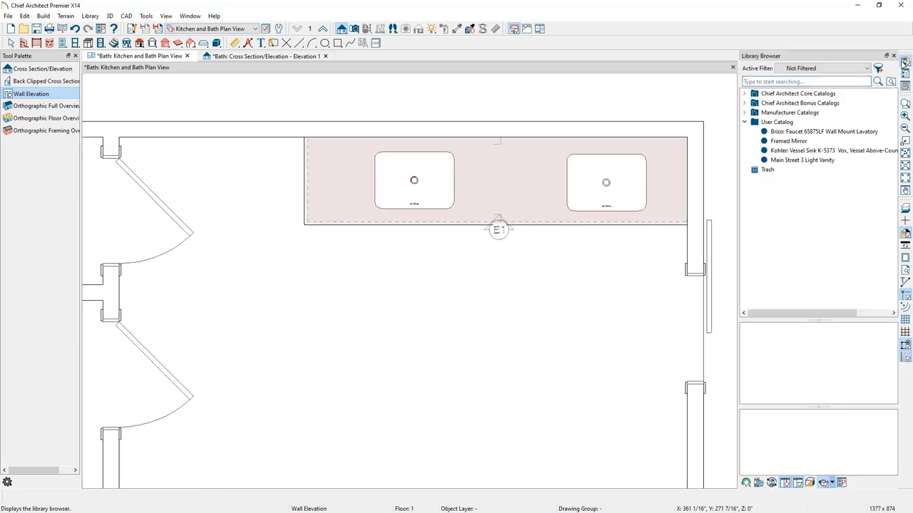
{"action": "left_click", "coordinate": [833, 133]}
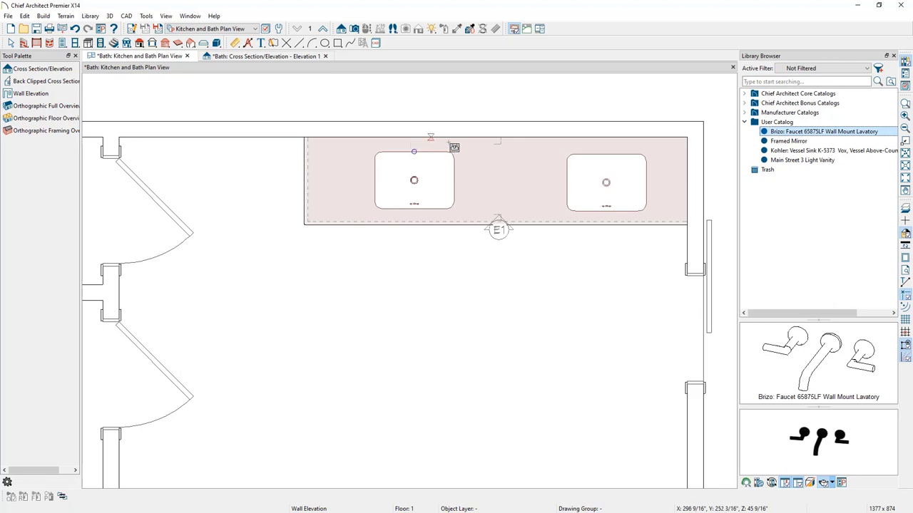
{"action": "left_click", "coordinate": [475, 148]}
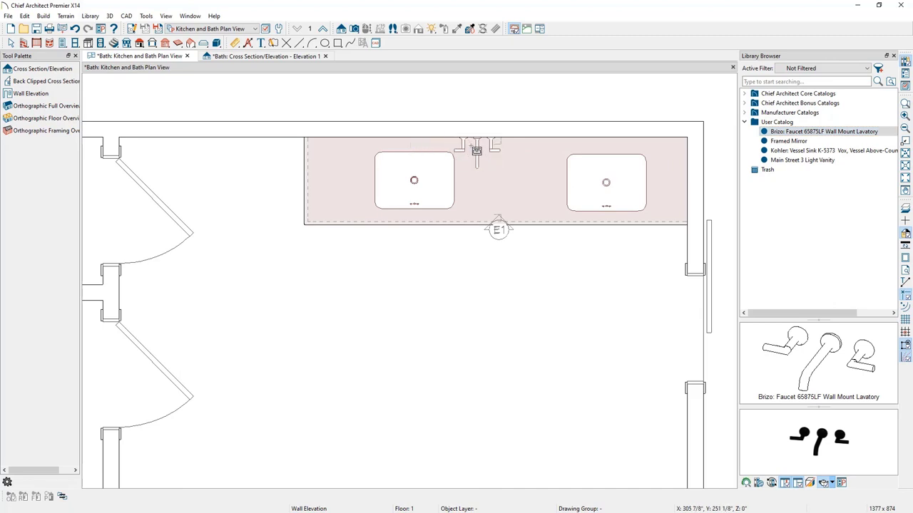
Center the Brizo wall mount faucet on the left vessel sink
{"action": "key", "text": "space"}
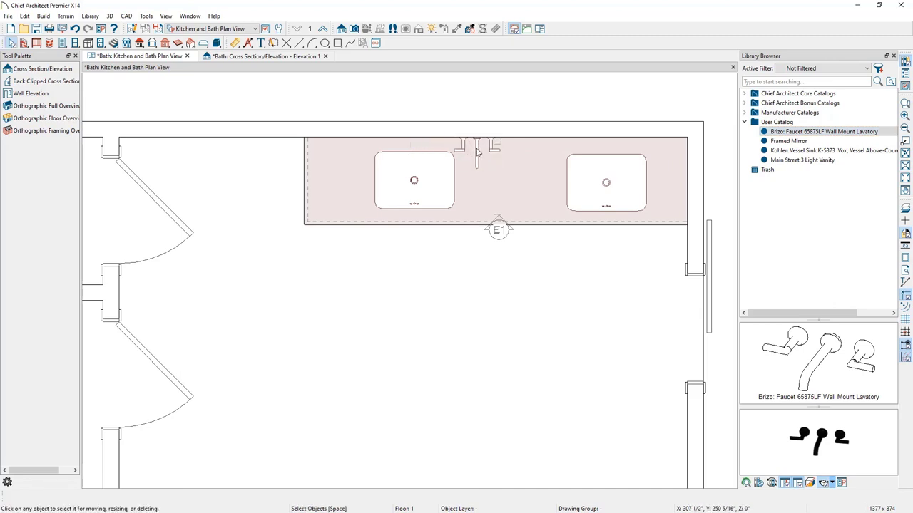
{"action": "left_click", "coordinate": [473, 152]}
{"action": "left_click", "coordinate": [191, 496]}
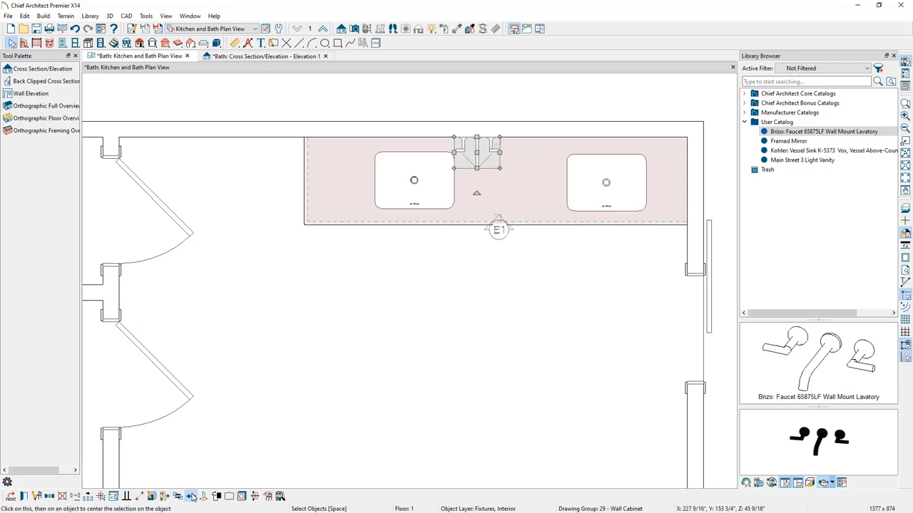
{"action": "left_click", "coordinate": [414, 209]}
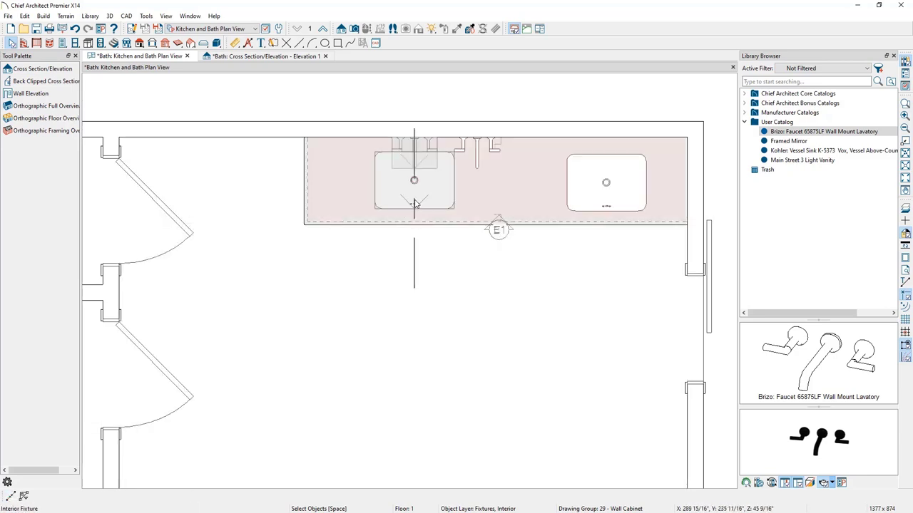
Create a perspective floor overview of the bathroom and frame the left sink and its wall mount faucet
{"action": "left_click", "coordinate": [354, 29]}
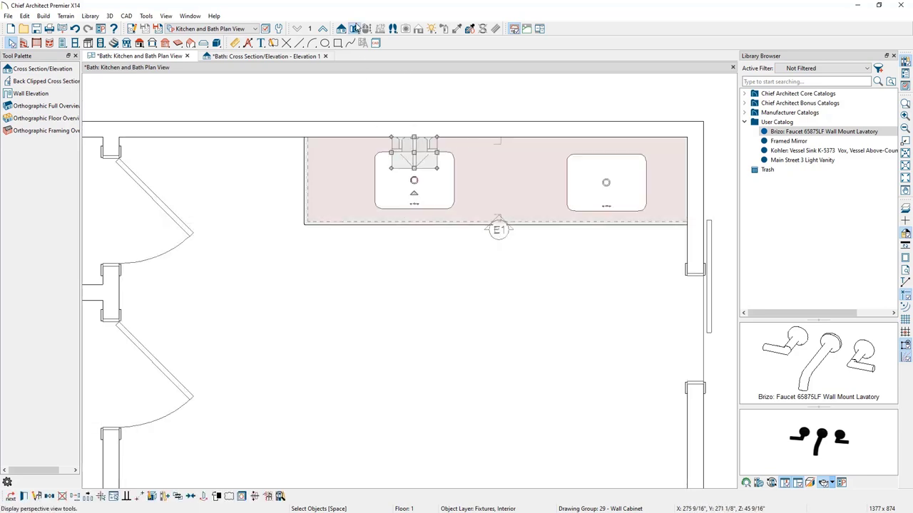
{"action": "left_click", "coordinate": [72, 95]}
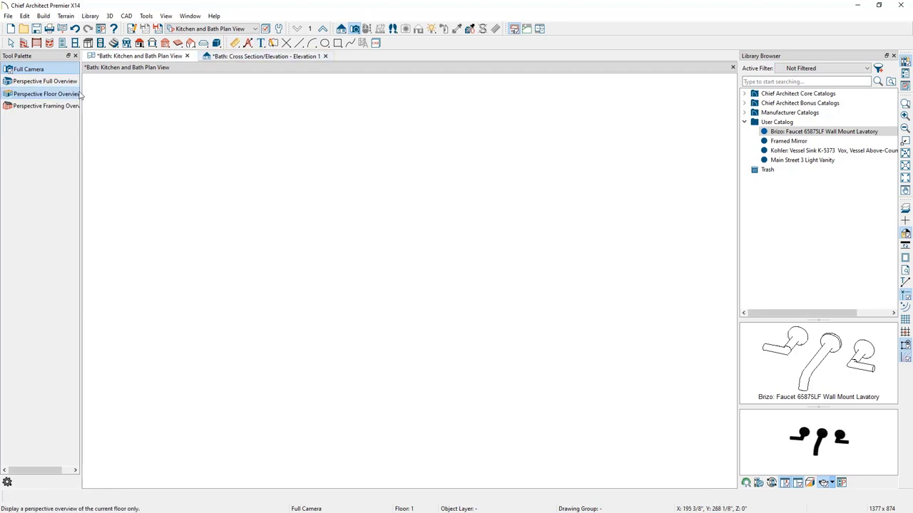
{"action": "scroll", "coordinate": [485, 201], "scroll_direction": "up", "scroll_amount": 10}
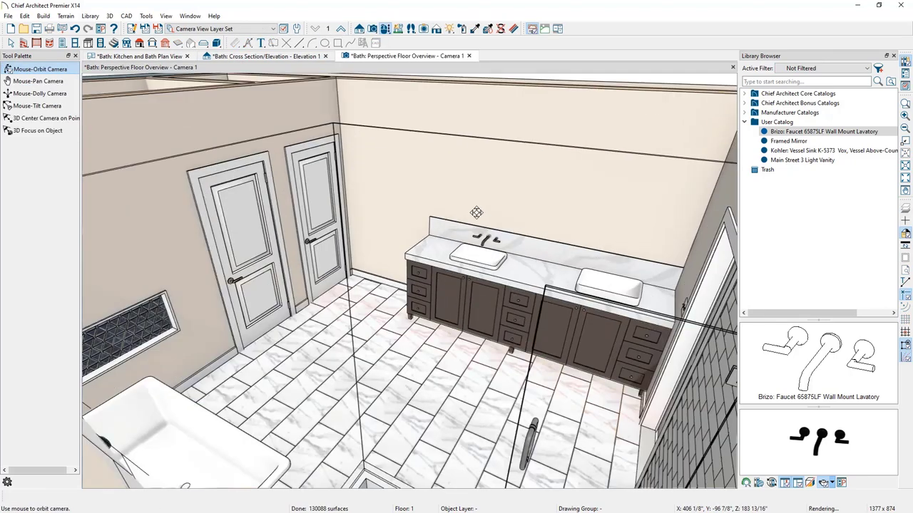
{"action": "left_click_drag", "start_coordinate": [473, 265], "coordinate": [455, 243]}
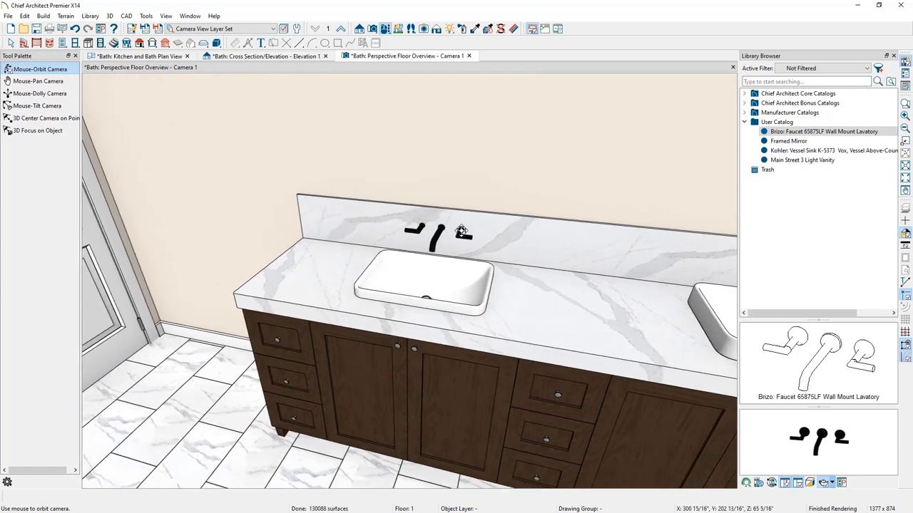
{"action": "key", "text": "space"}
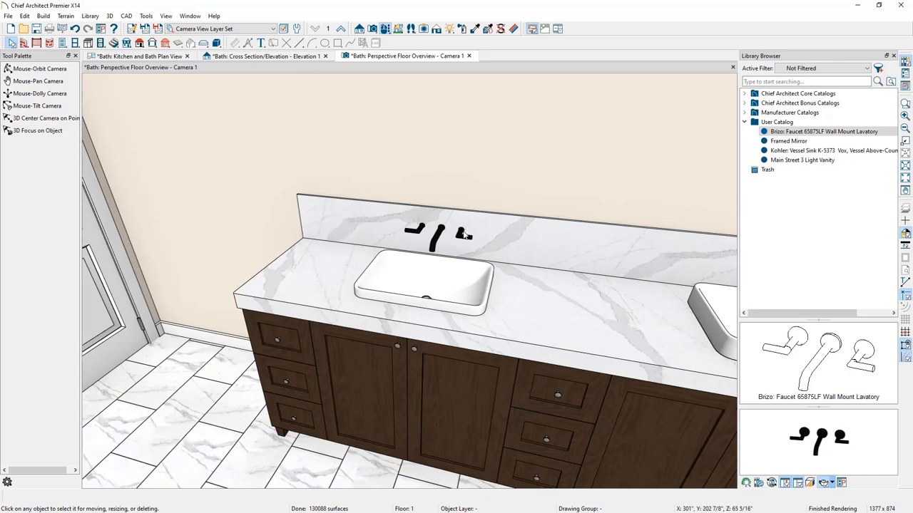
In the Kitchen and Bath plan view, move the left faucet away from the wall by -.5 in Y, relative to start
{"action": "left_click", "coordinate": [159, 57]}
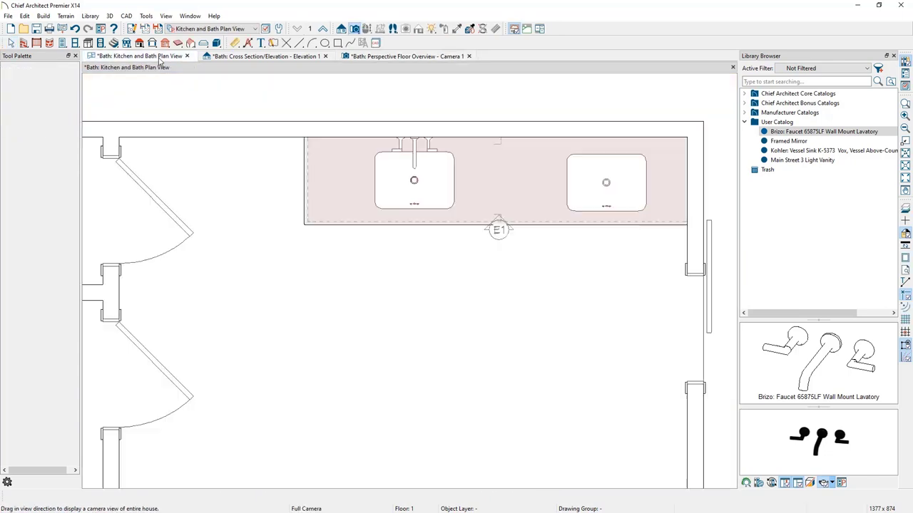
{"action": "key", "text": "space"}
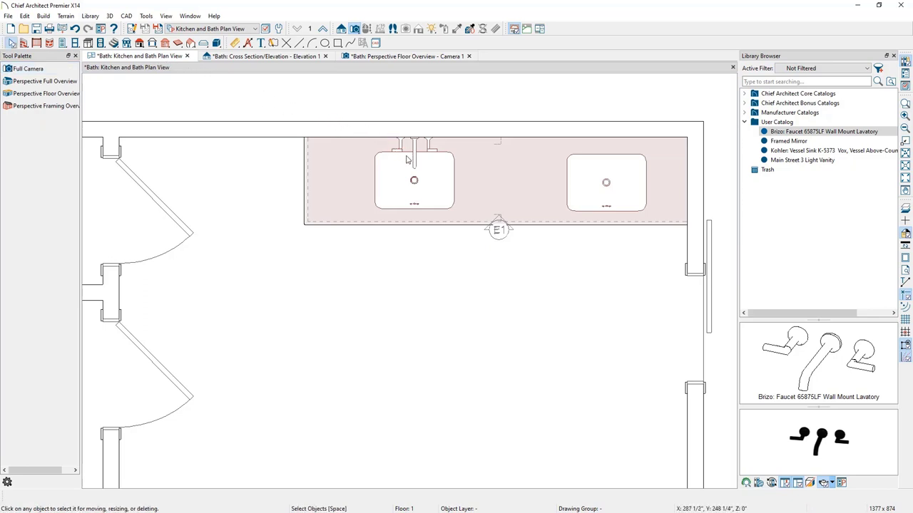
{"action": "left_click", "coordinate": [416, 152]}
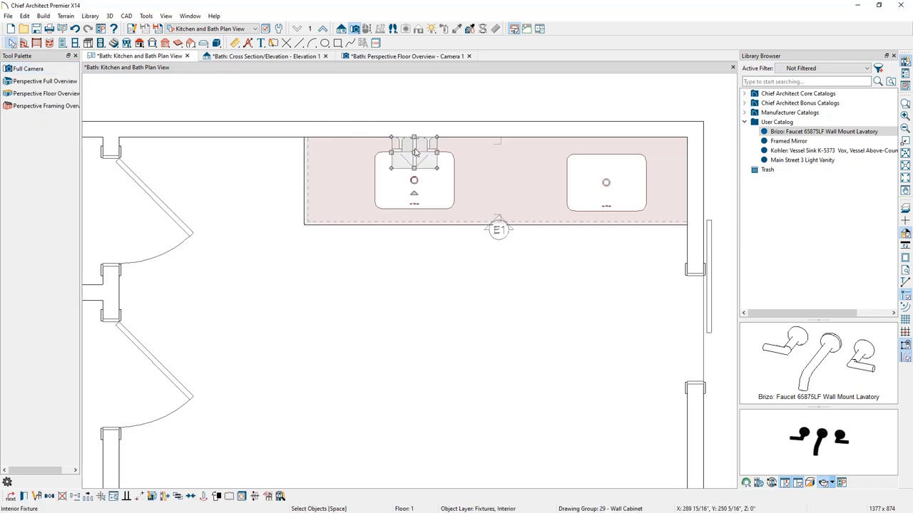
{"action": "left_click_drag", "start_coordinate": [416, 152], "coordinate": [415, 161]}
{"action": "key", "text": "Tab"}
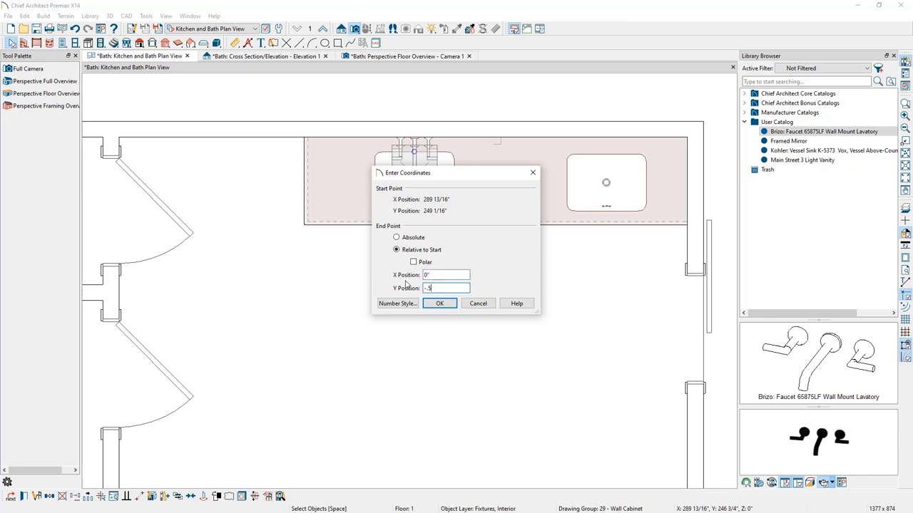
{"action": "left_click", "coordinate": [432, 304]}
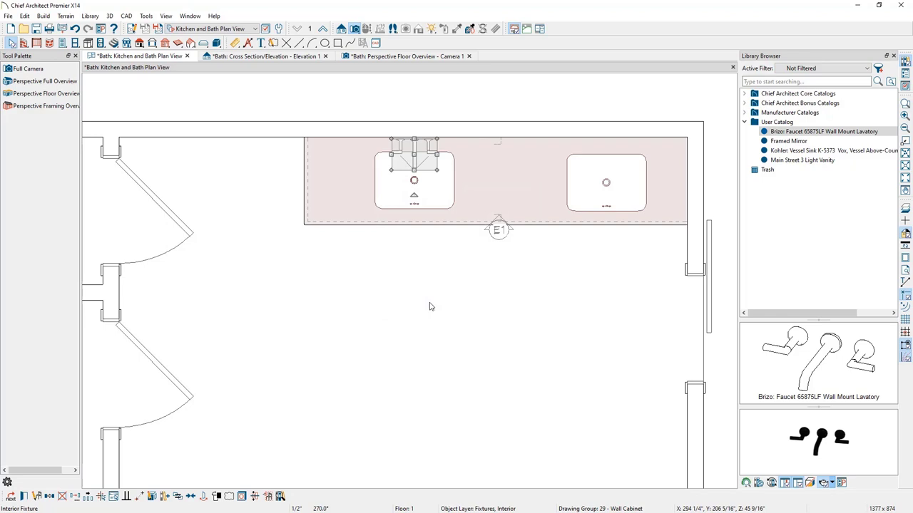
{"action": "left_click", "coordinate": [430, 307]}
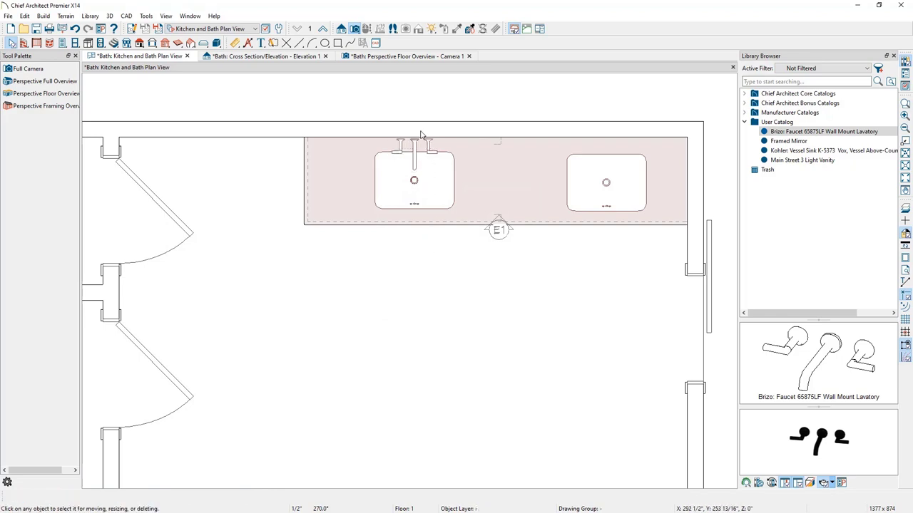
In the perspective overview, close the Library Browser and reflect a copy of the left faucet about the vanity cabinet
{"action": "left_click", "coordinate": [421, 56]}
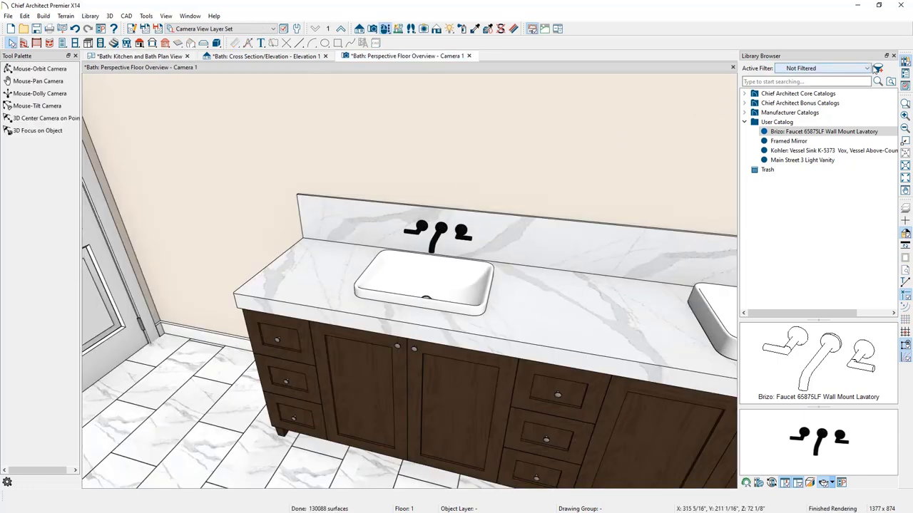
{"action": "left_click", "coordinate": [892, 56]}
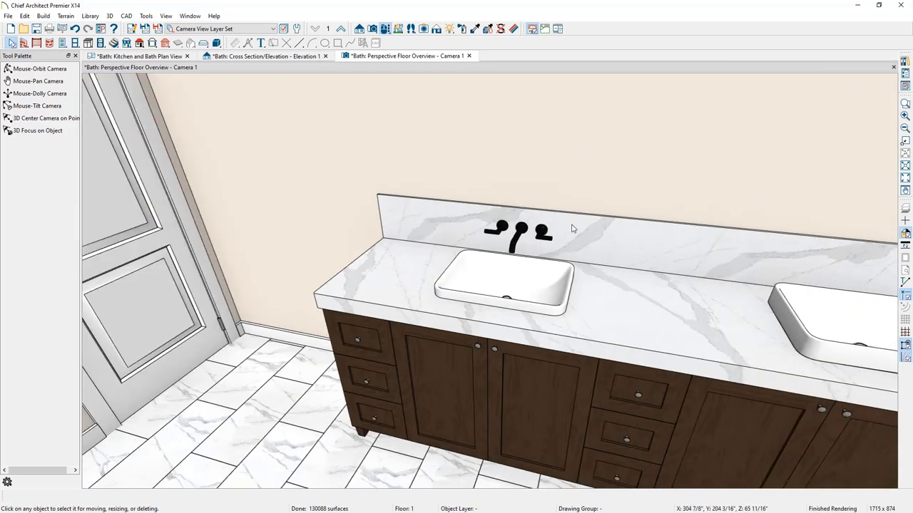
{"action": "left_click", "coordinate": [518, 244]}
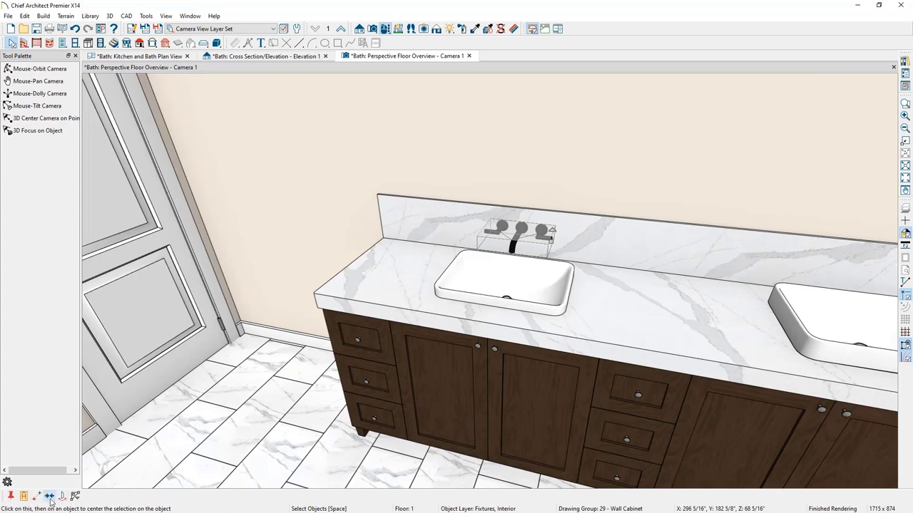
{"action": "left_click", "coordinate": [62, 497]}
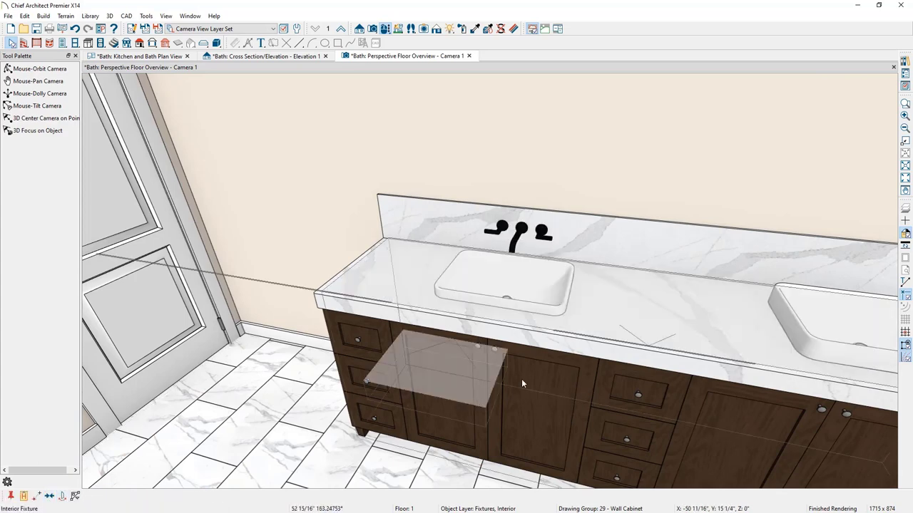
{"action": "left_click", "coordinate": [656, 324]}
{"action": "left_click_drag", "start_coordinate": [715, 335], "coordinate": [543, 251]}
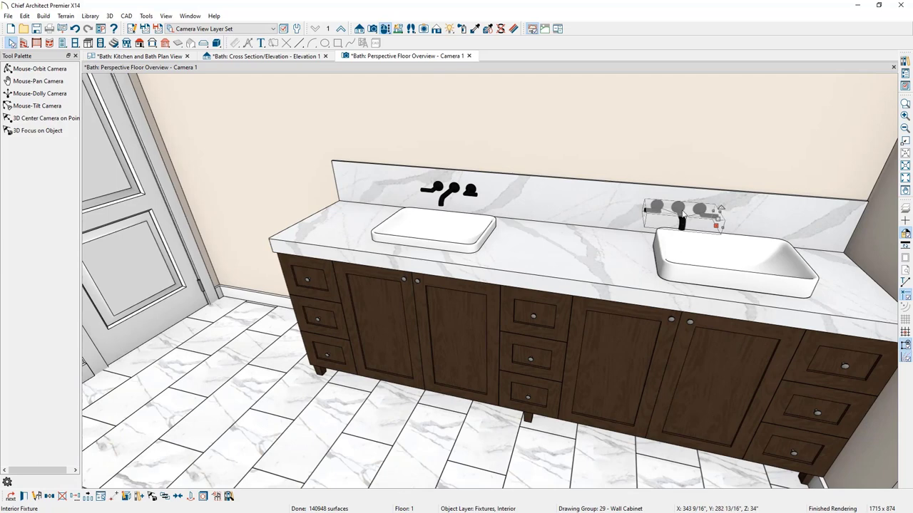
In the Kitchen and Bath plan view, center the right vessel sink on the right faucet
{"action": "left_click", "coordinate": [159, 56]}
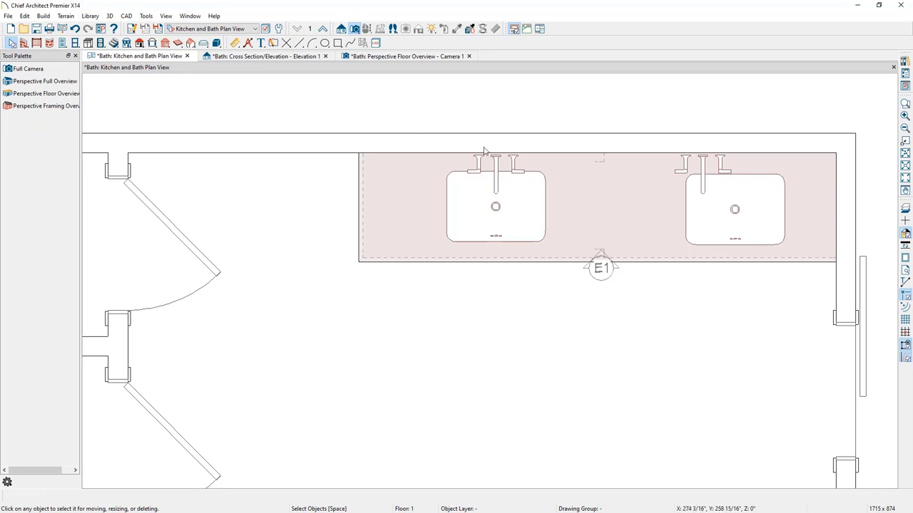
{"action": "left_click", "coordinate": [718, 223]}
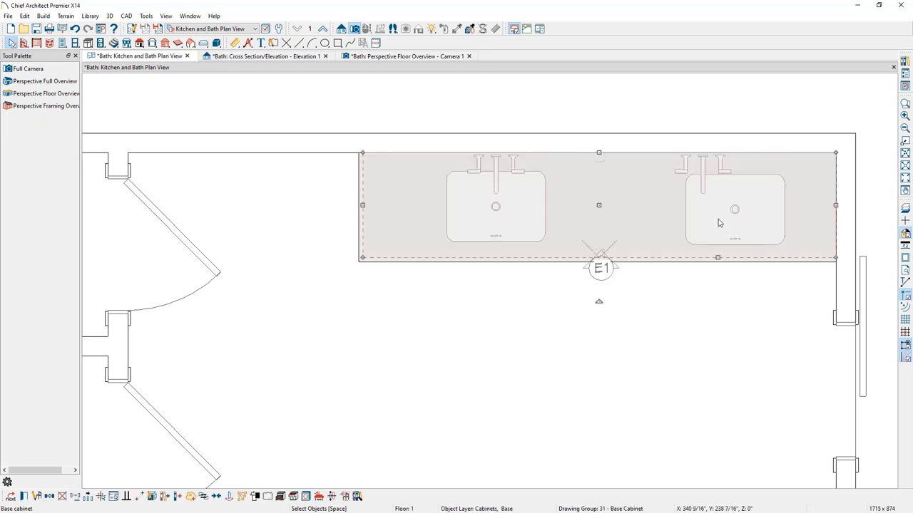
{"action": "left_click", "coordinate": [719, 223]}
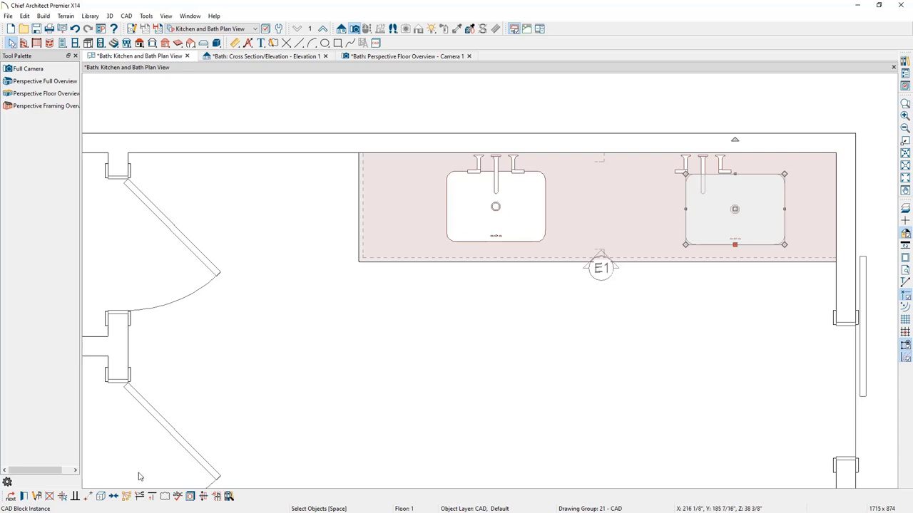
{"action": "left_click", "coordinate": [114, 498]}
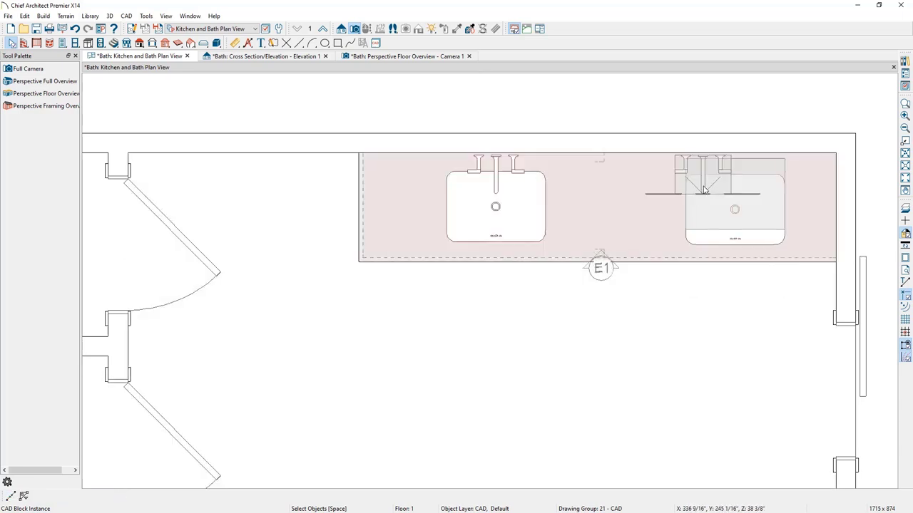
{"action": "left_click", "coordinate": [704, 188]}
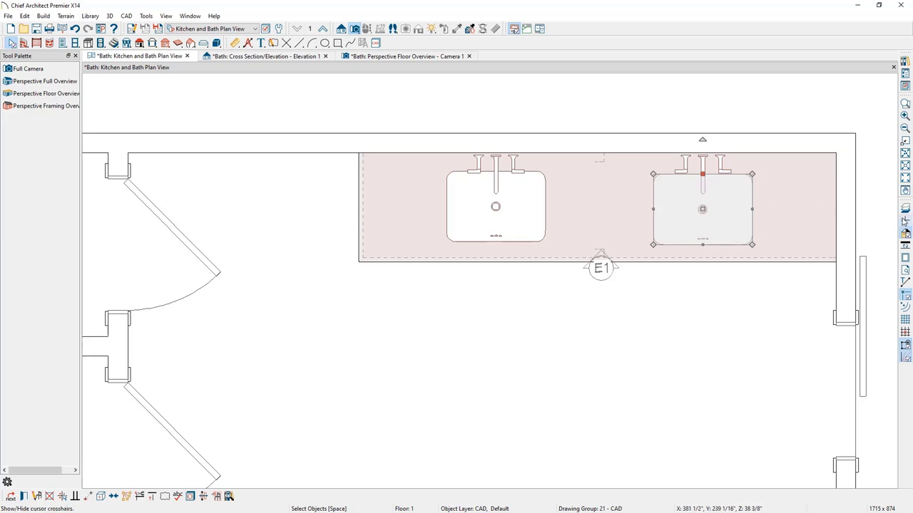
Show the cursor crosshairs and center the right sink front to back on the vanity cabinet
{"action": "left_click", "coordinate": [904, 222]}
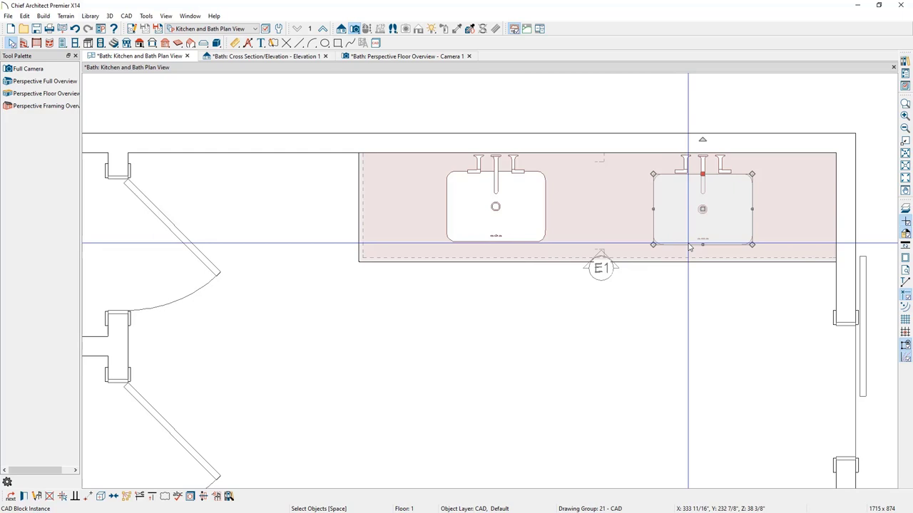
{"action": "left_click", "coordinate": [114, 497]}
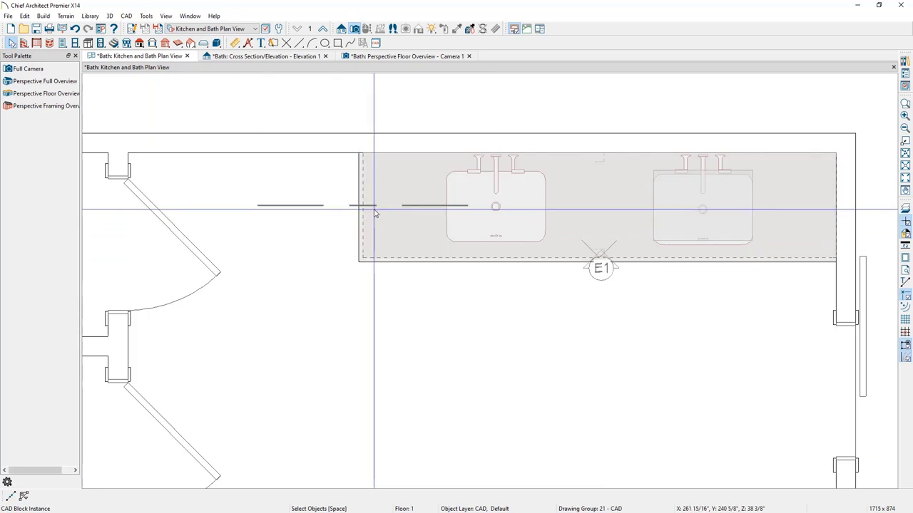
{"action": "left_click", "coordinate": [376, 214]}
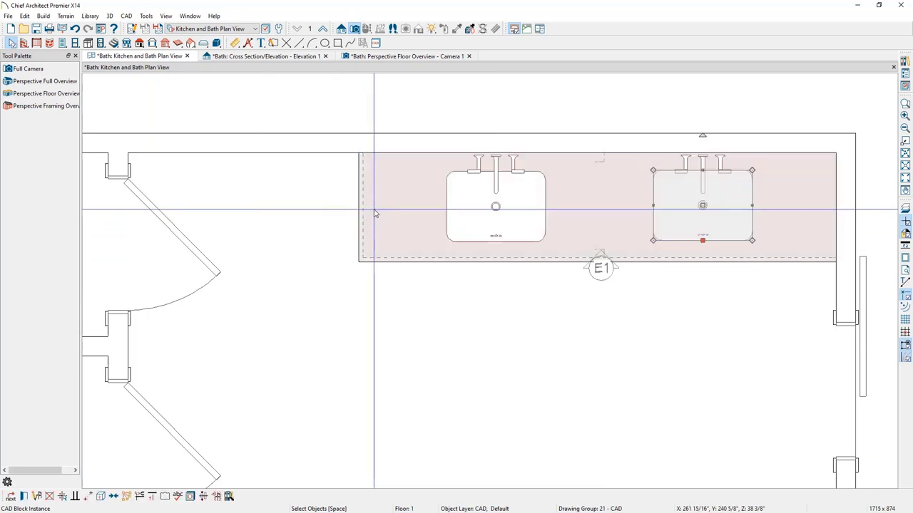
Center the left sink front to back on the vanity cabinet
{"action": "left_click", "coordinate": [456, 231]}
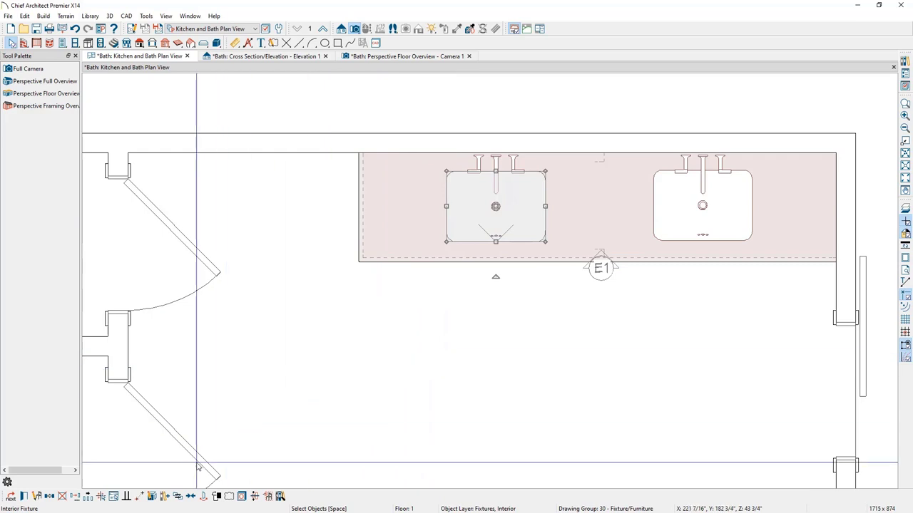
{"action": "left_click", "coordinate": [191, 498]}
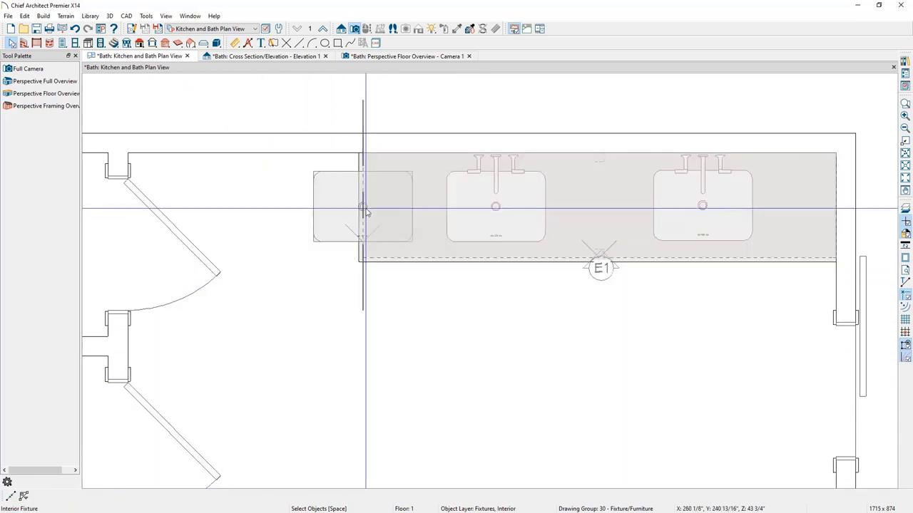
{"action": "left_click", "coordinate": [373, 210]}
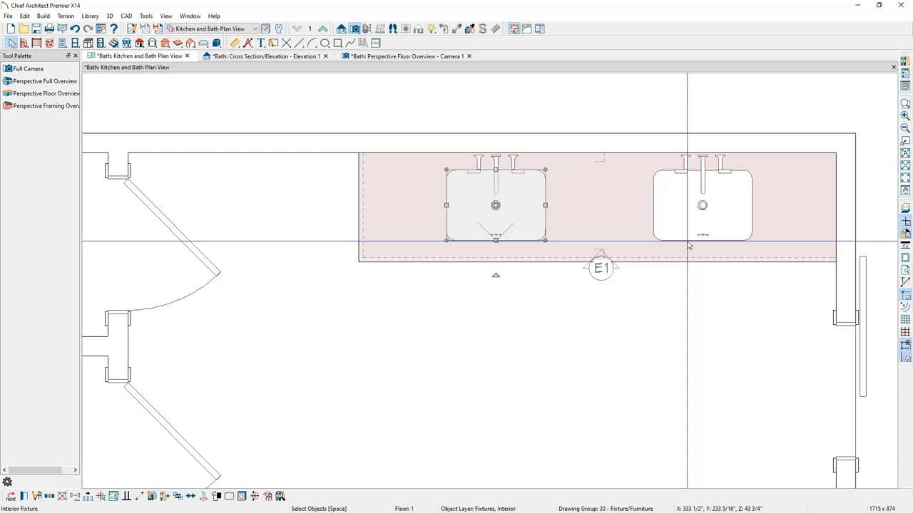
In the Elevation 1 view, raise the left vessel sink about 1 3/8" to line up with the right sink
{"action": "left_click", "coordinate": [299, 62]}
{"action": "left_click", "coordinate": [298, 42]}
{"action": "scroll", "coordinate": [516, 255], "scroll_direction": "down", "scroll_amount": 2}
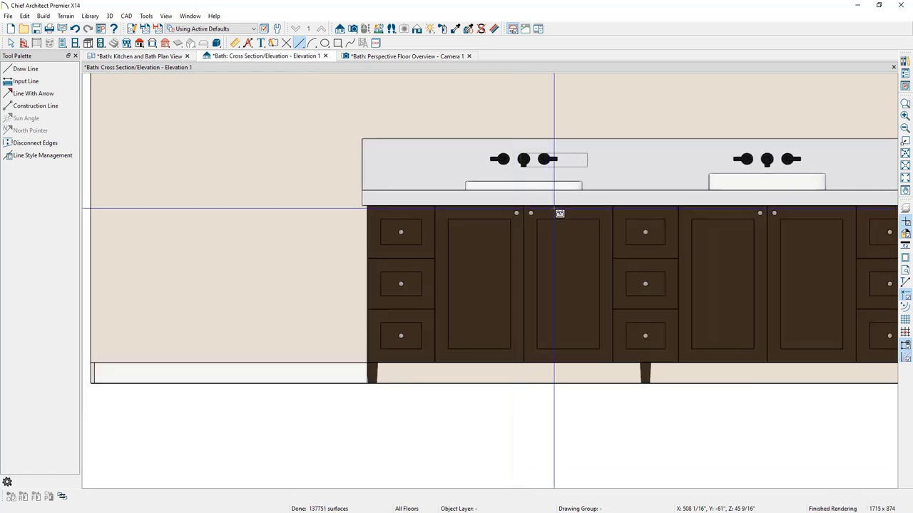
{"action": "middle_click_drag", "start_coordinate": [544, 237], "coordinate": [515, 249]}
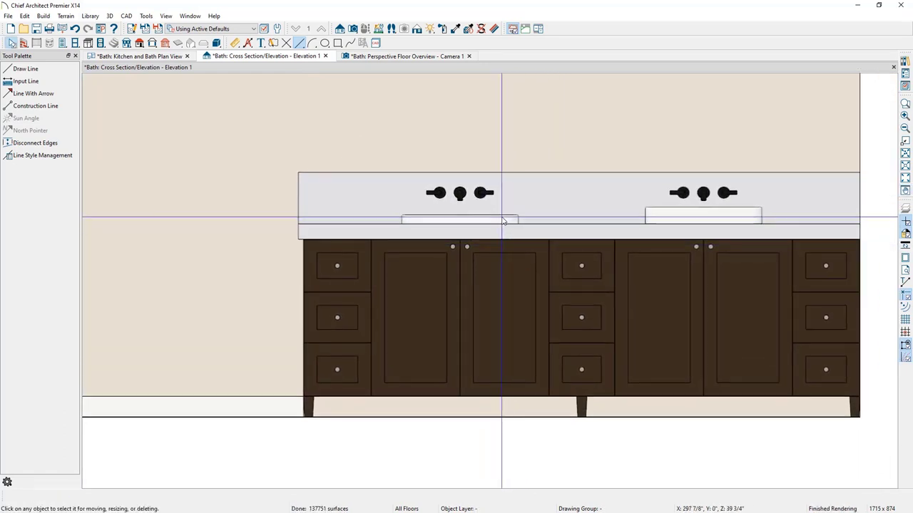
{"action": "left_click", "coordinate": [500, 221]}
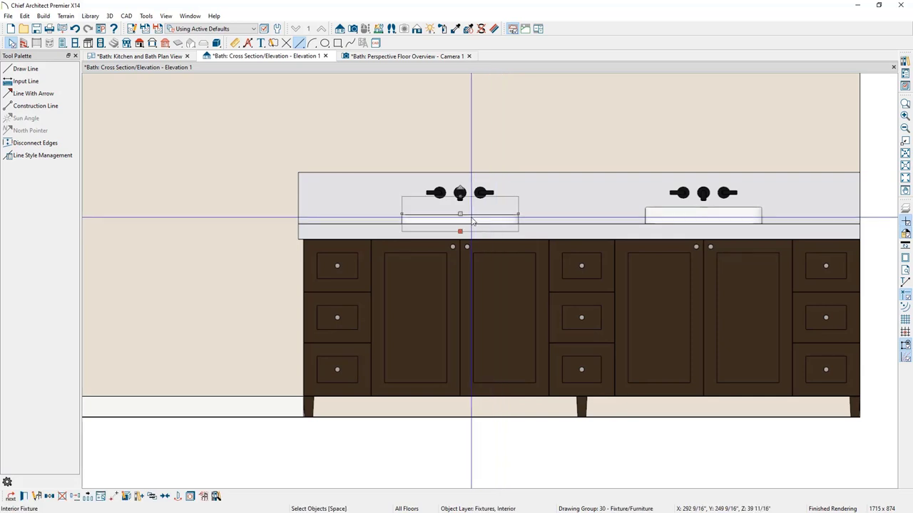
{"action": "left_click_drag", "start_coordinate": [461, 214], "coordinate": [464, 208]}
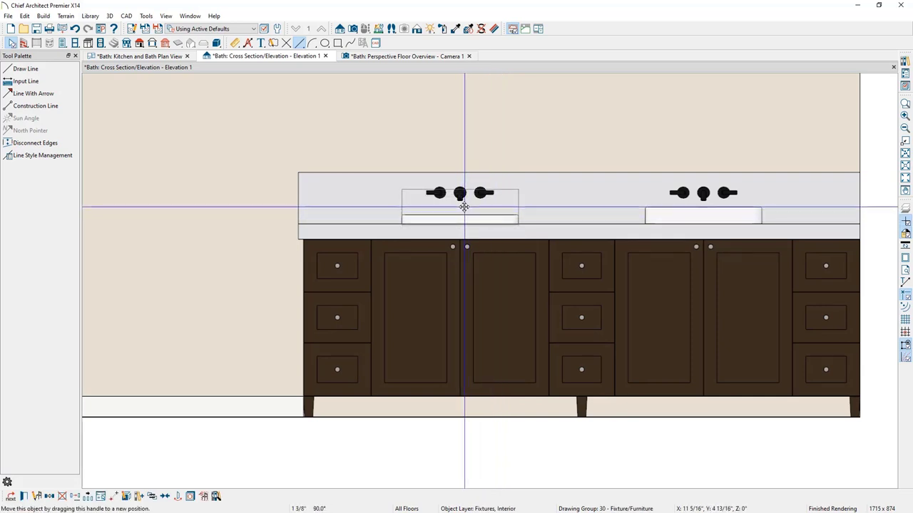
{"action": "key", "text": "Escape"}
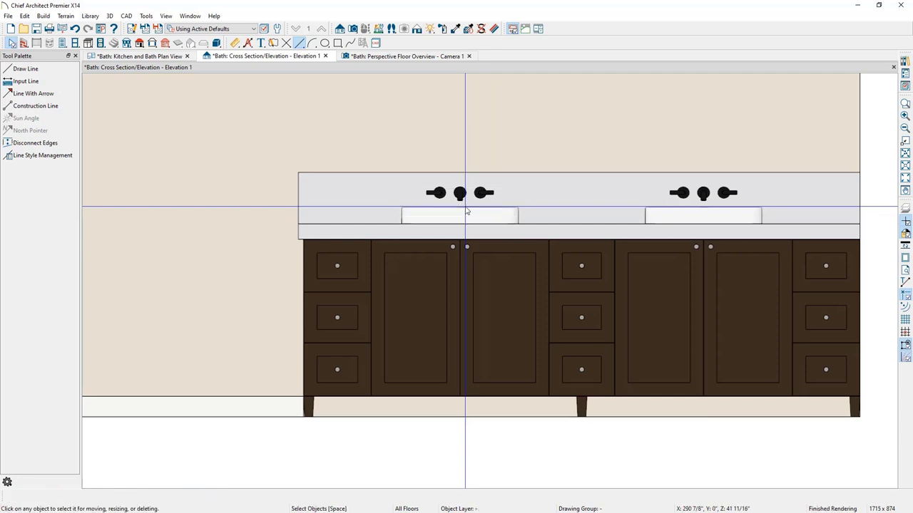
Hide the cursor crosshairs and examine both sinks and faucets from the front in the perspective overview
{"action": "left_click", "coordinate": [906, 221]}
{"action": "left_click", "coordinate": [440, 57]}
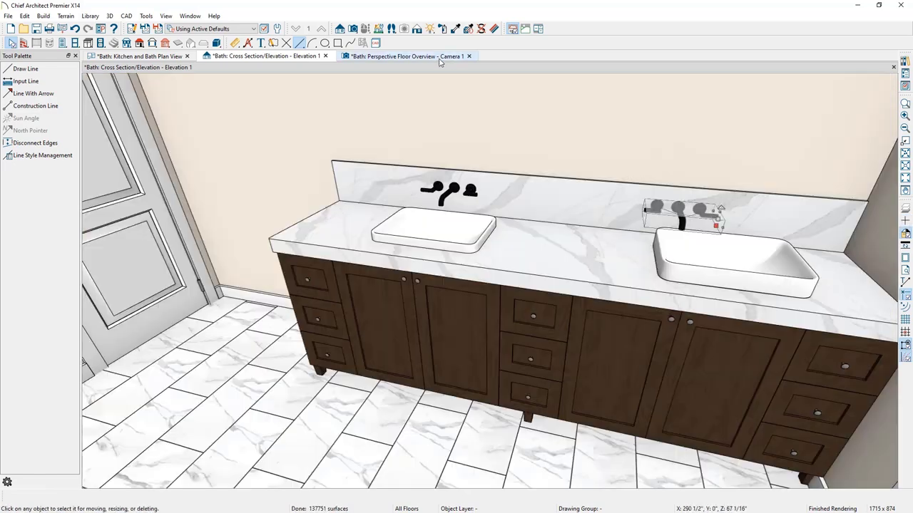
{"action": "left_click", "coordinate": [402, 56]}
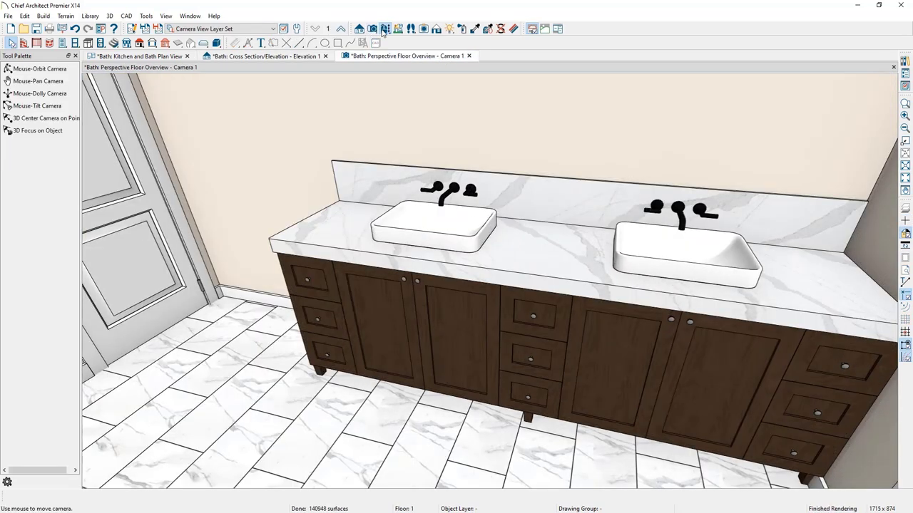
{"action": "left_click_drag", "start_coordinate": [437, 149], "coordinate": [512, 341]}
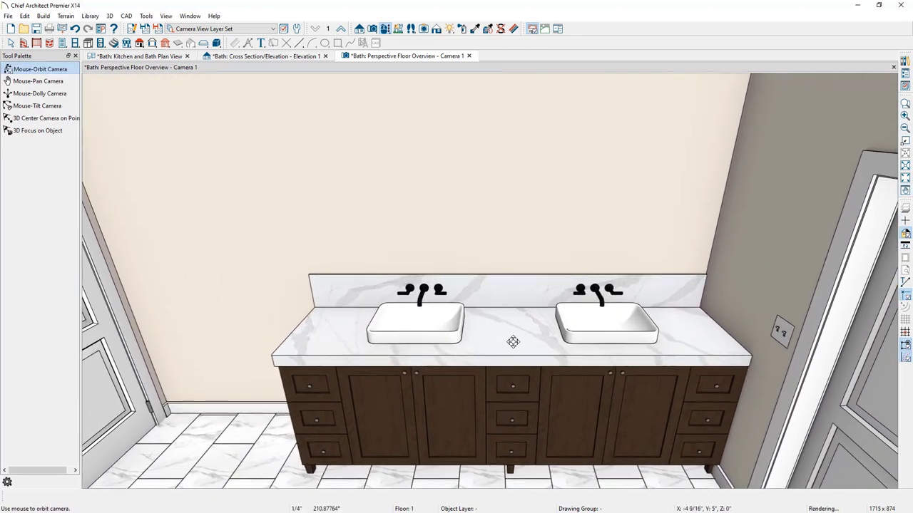